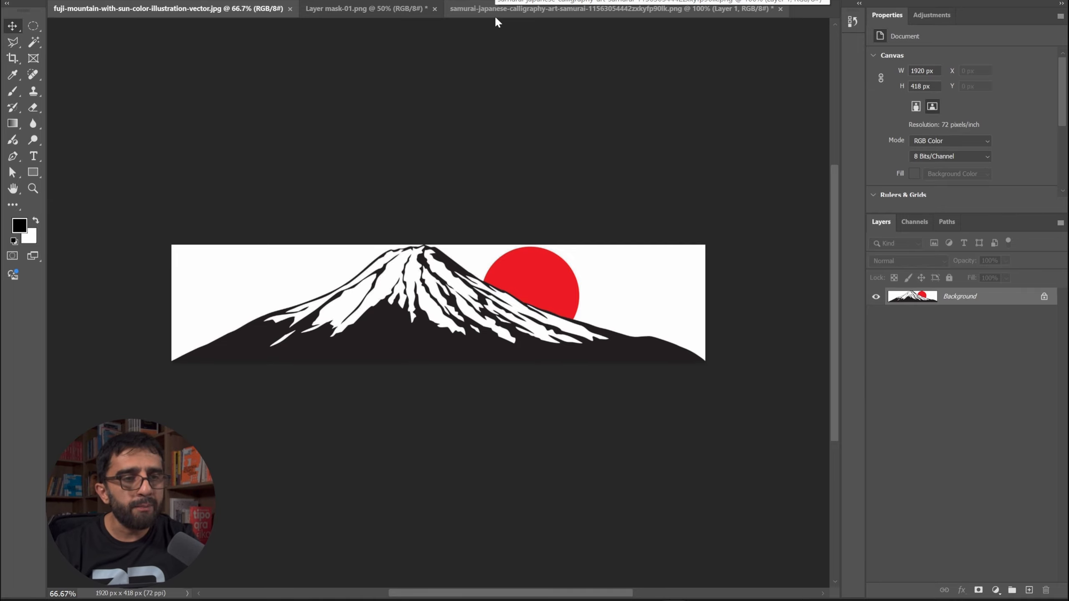
Step: Select the samurai in Layer mask-01.png with the Object Selection tool
click(383, 9)
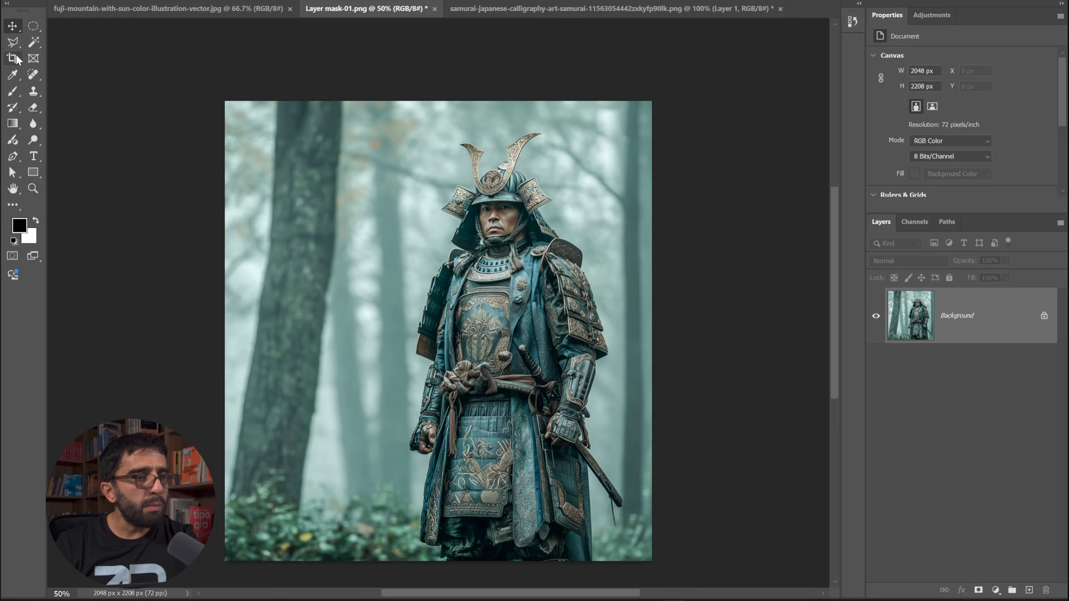
right_click(34, 47)
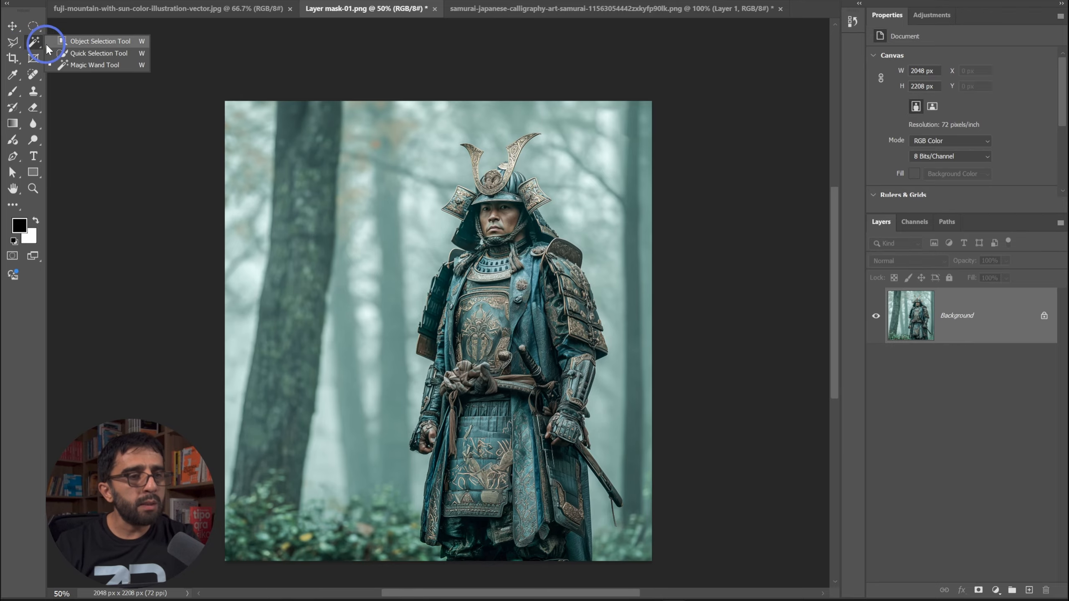
click(85, 41)
drag(337, 116, 658, 569)
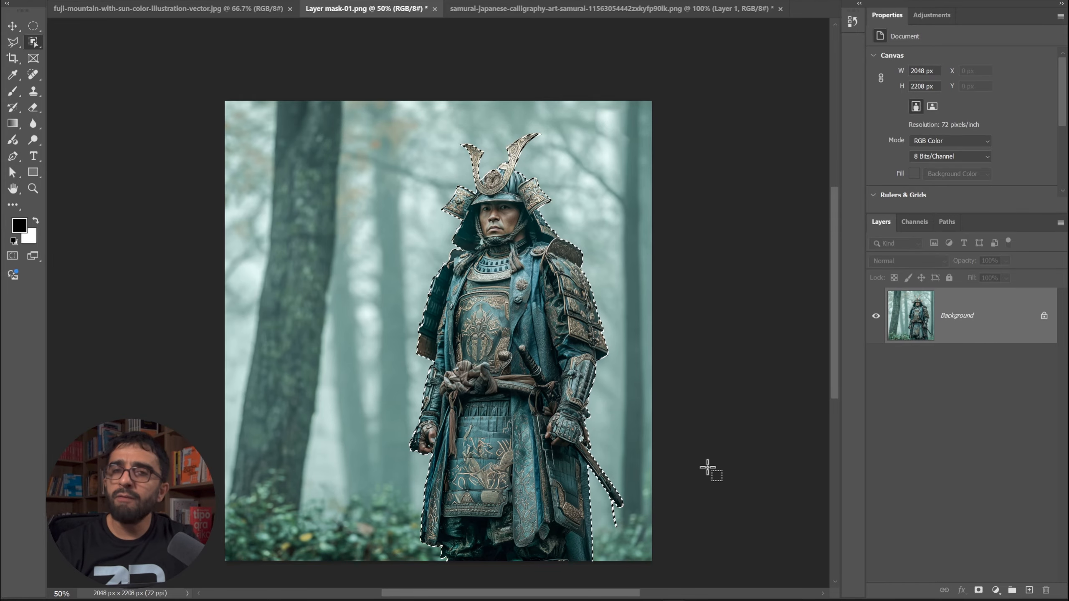
Step: Check the selection's edges from helmet to robe, and hide the forest background with a layer mask made from the samurai selection
scroll(521, 219, up, 5)
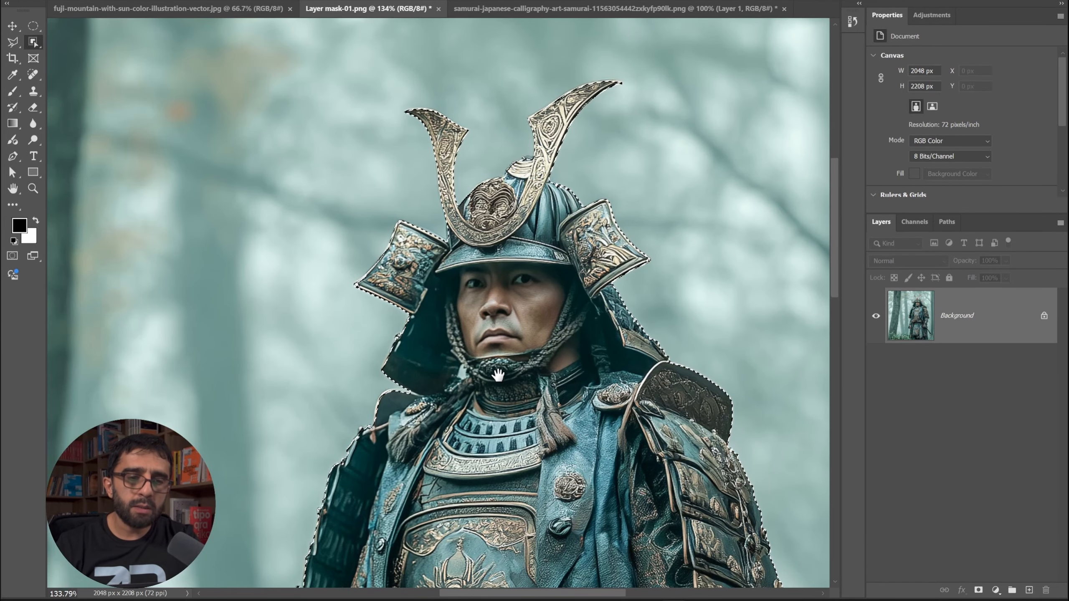
scroll(489, 210, down, 10)
scroll(410, 288, down, 10)
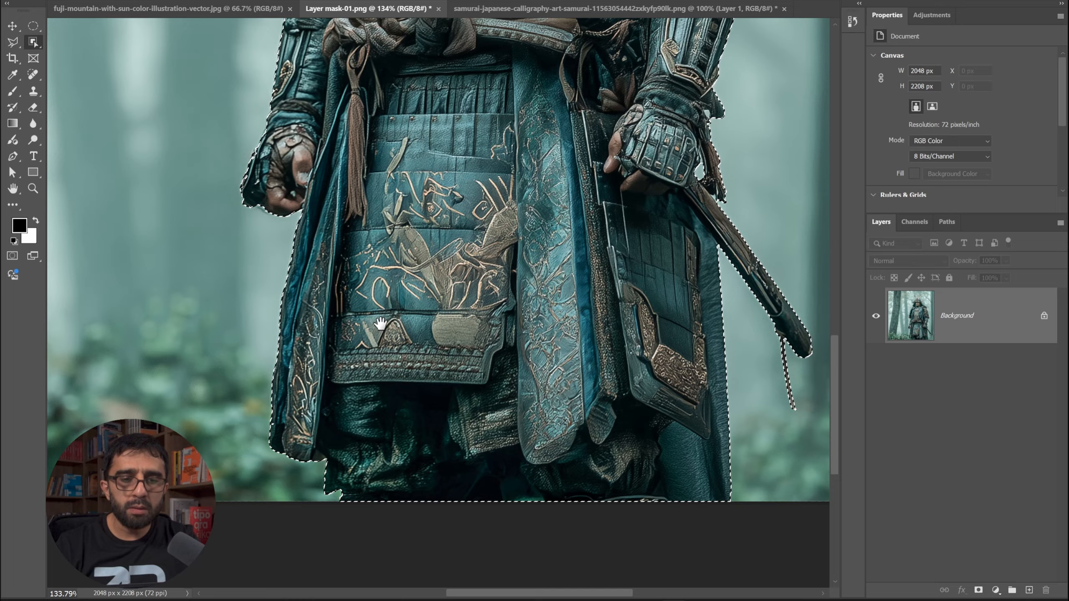
drag(381, 324, 374, 300)
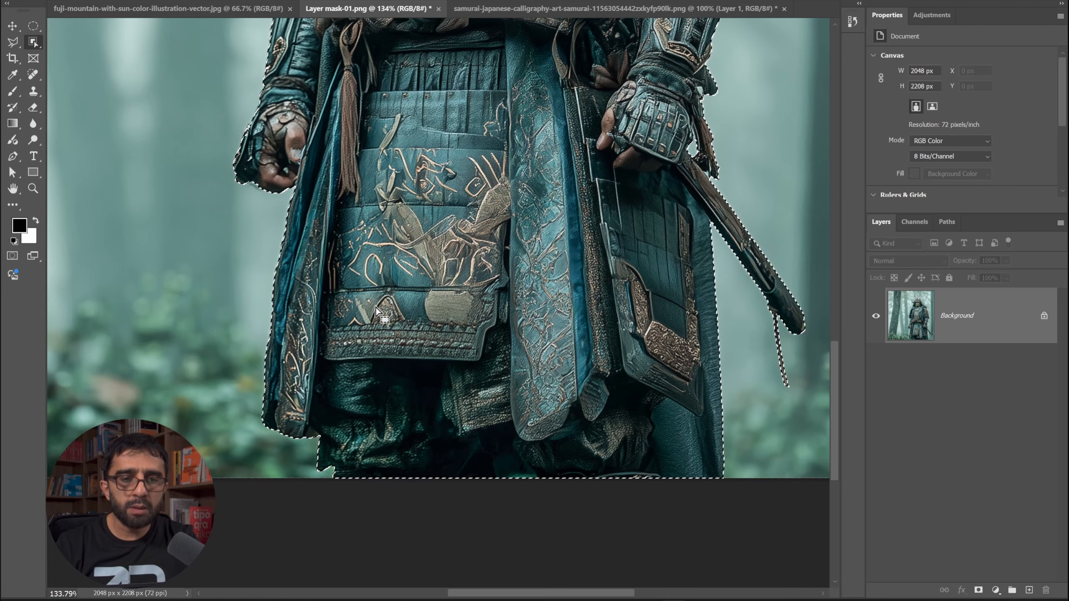
key(z)
drag(406, 387, 370, 395)
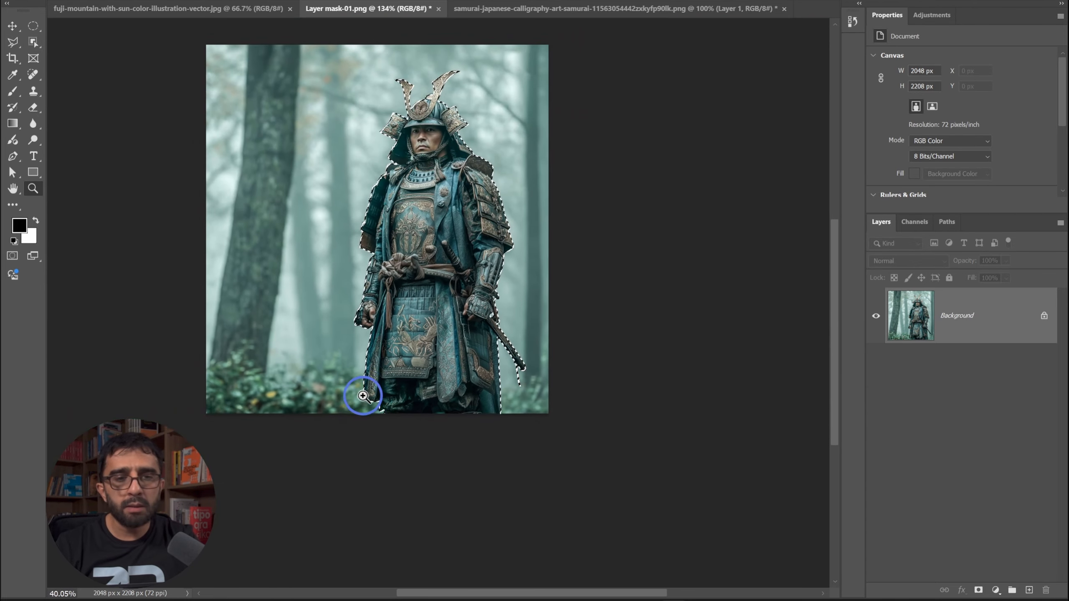
click(979, 589)
drag(490, 241, 497, 261)
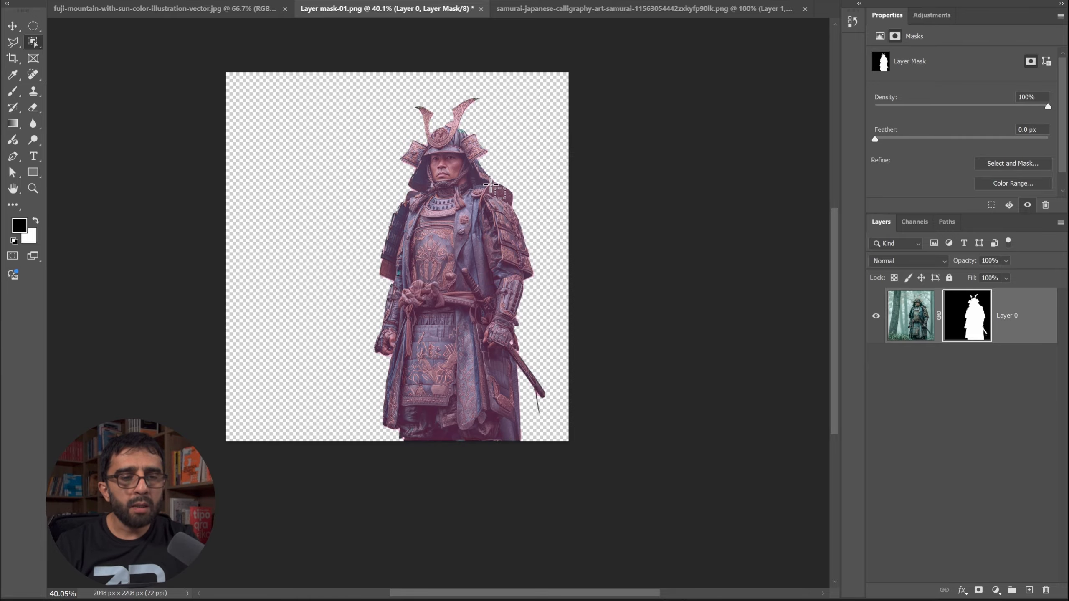
key(z)
drag(493, 172, 499, 171)
key(c)
key(v)
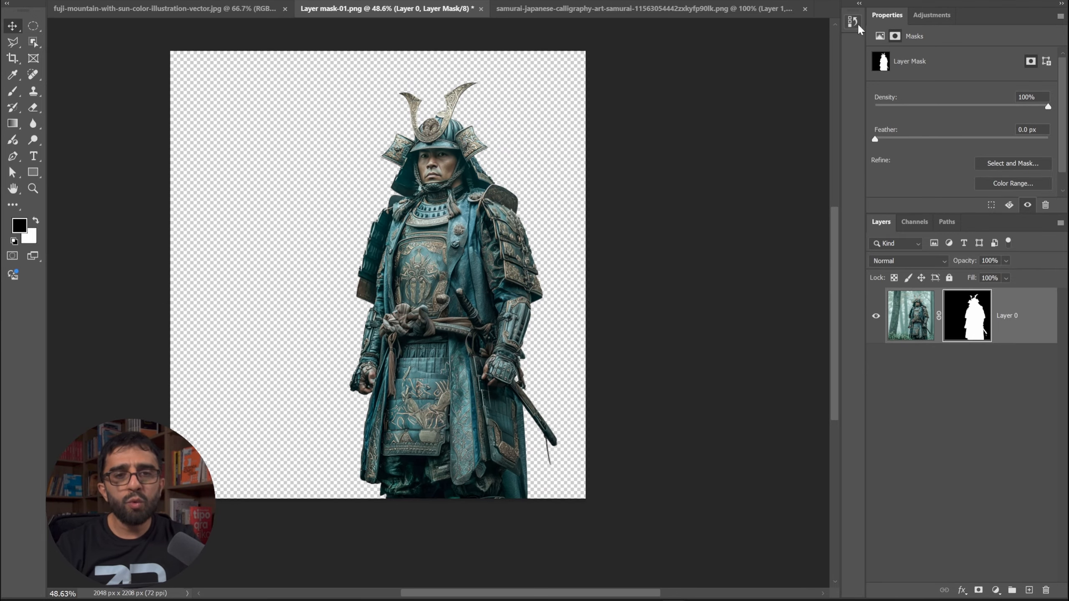
Step: Create a blank A4 print document, 210 x 297 mm at 300 ppi, with a white background
click(26, 0)
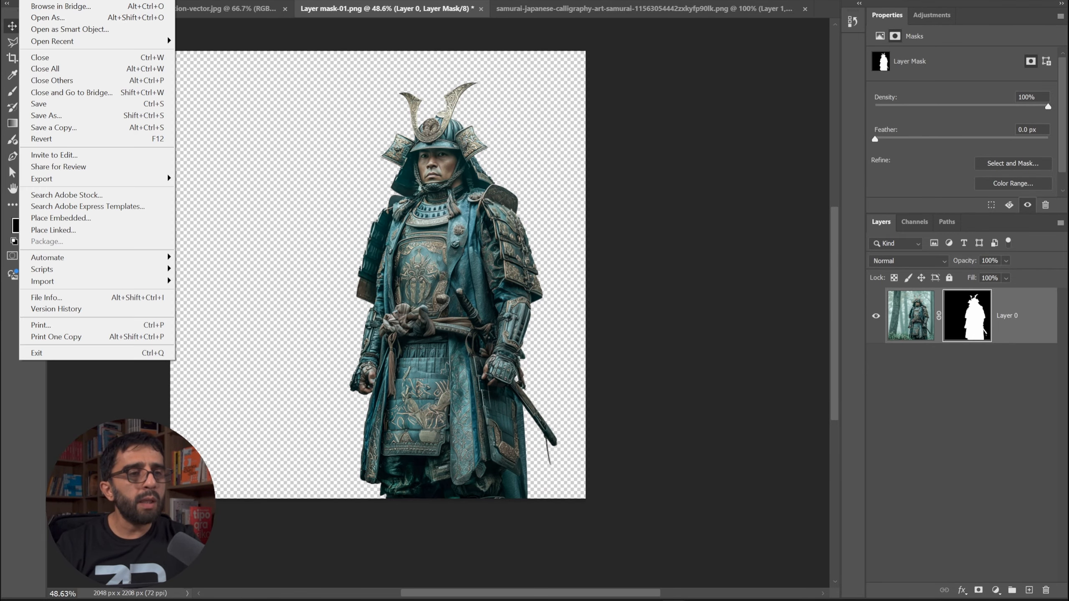
click(40, 0)
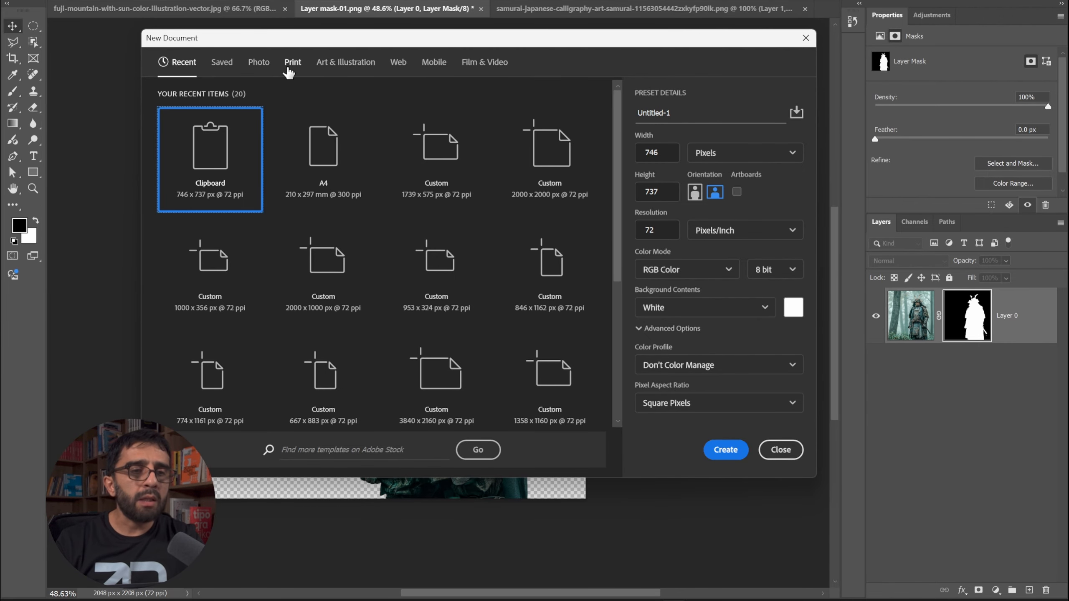
click(290, 63)
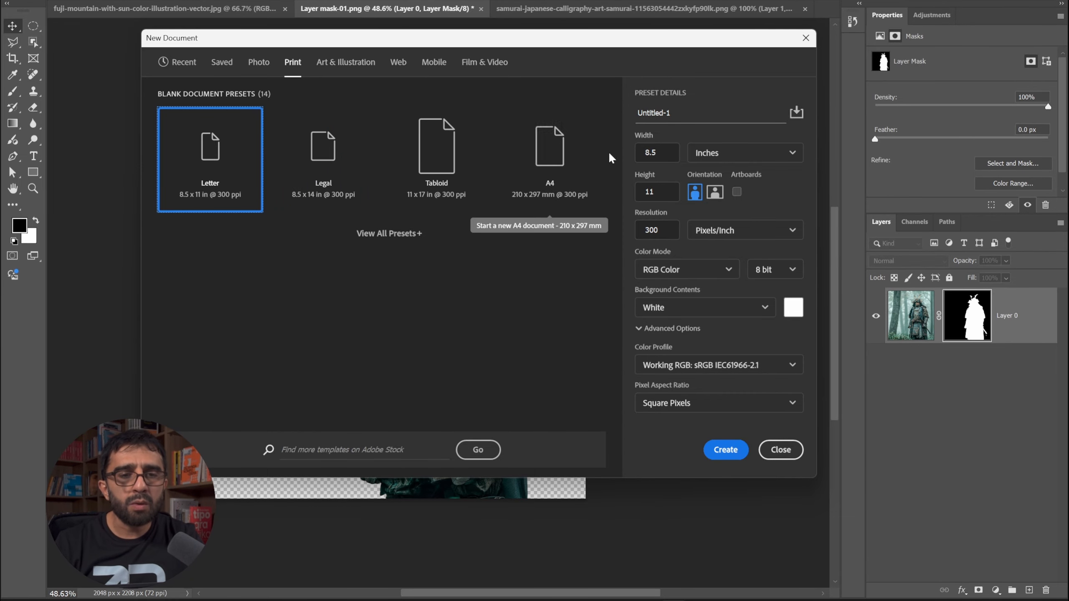
click(553, 138)
click(726, 450)
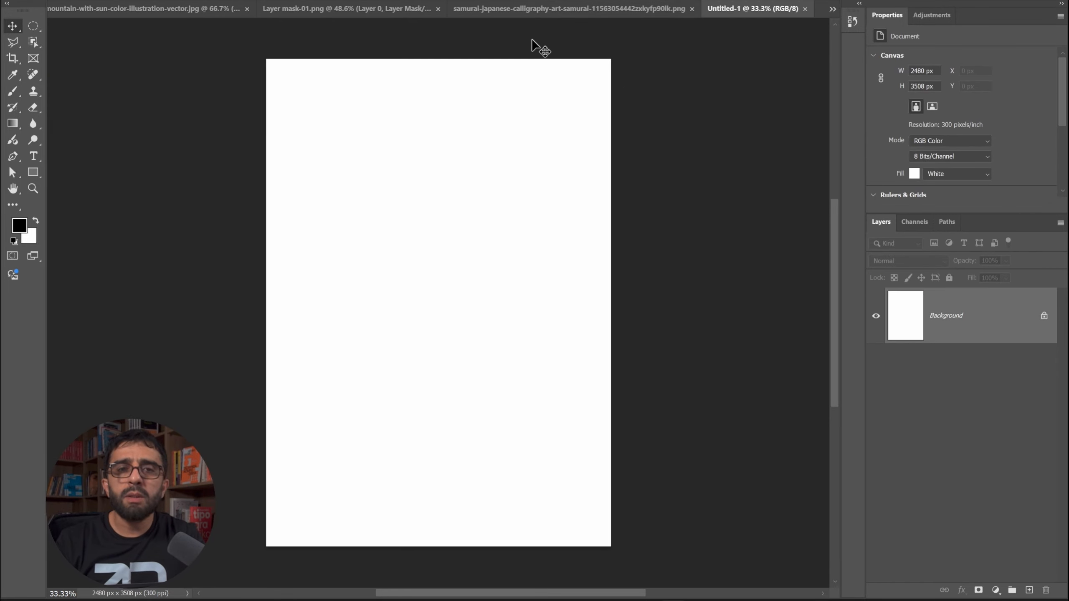
Step: Copy the masked samurai from Layer mask-01.png into the new A4 document and place it near the page's centre
click(370, 8)
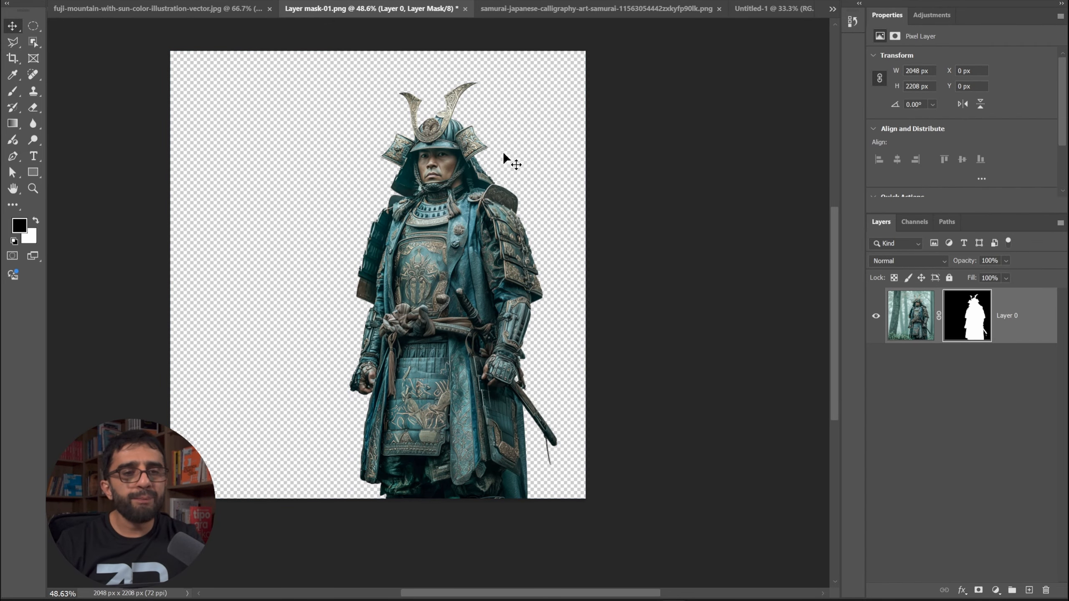
drag(431, 129, 539, 136)
drag(458, 170, 406, 235)
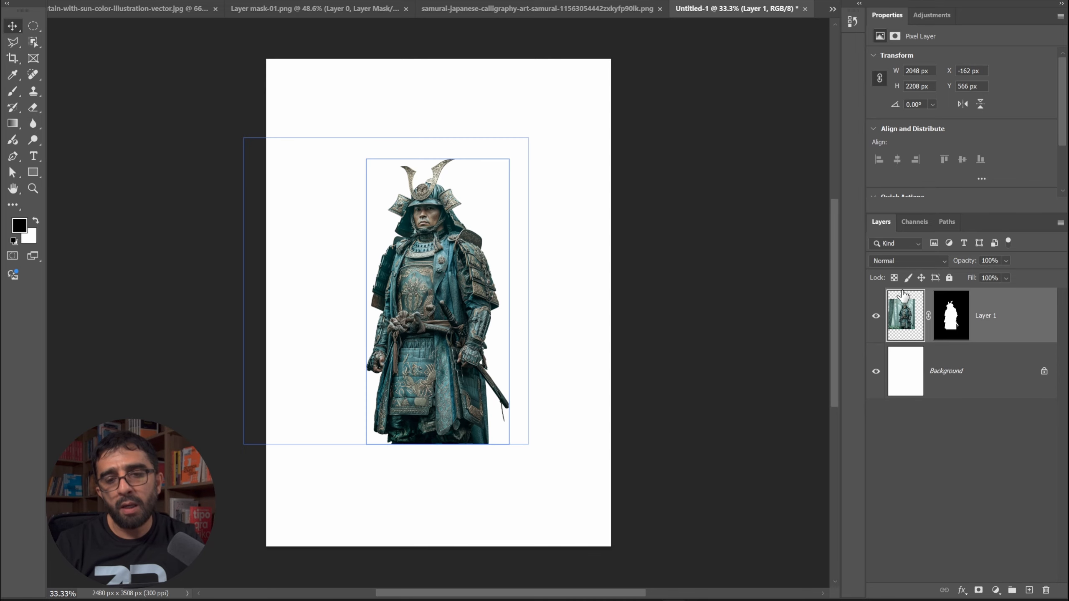
drag(479, 237, 477, 232)
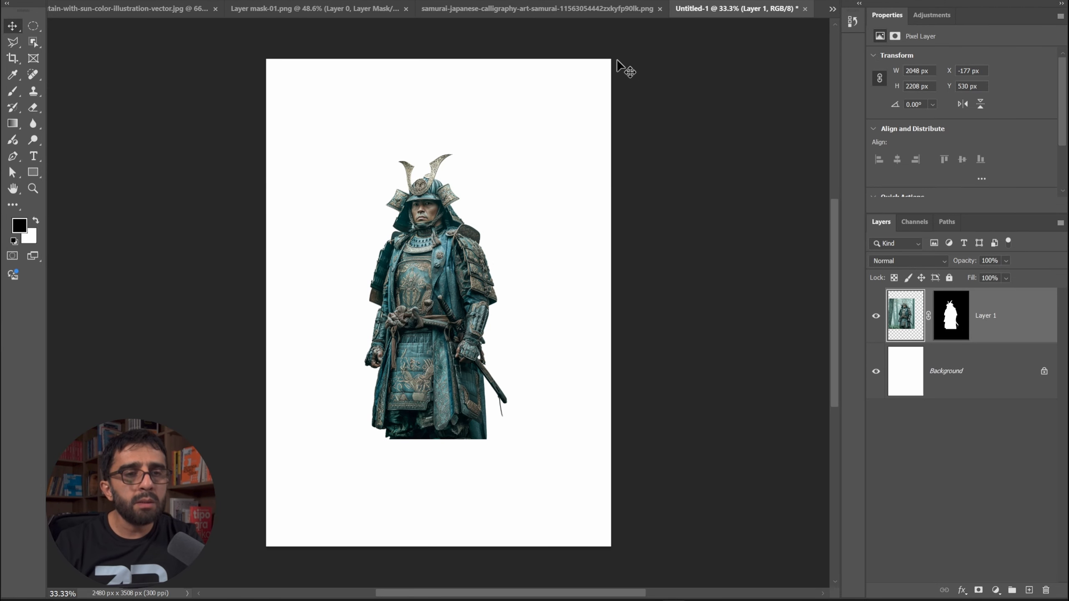
Step: Switch to the samurai calligraphy document and examine the character and its checkered background up close
click(519, 9)
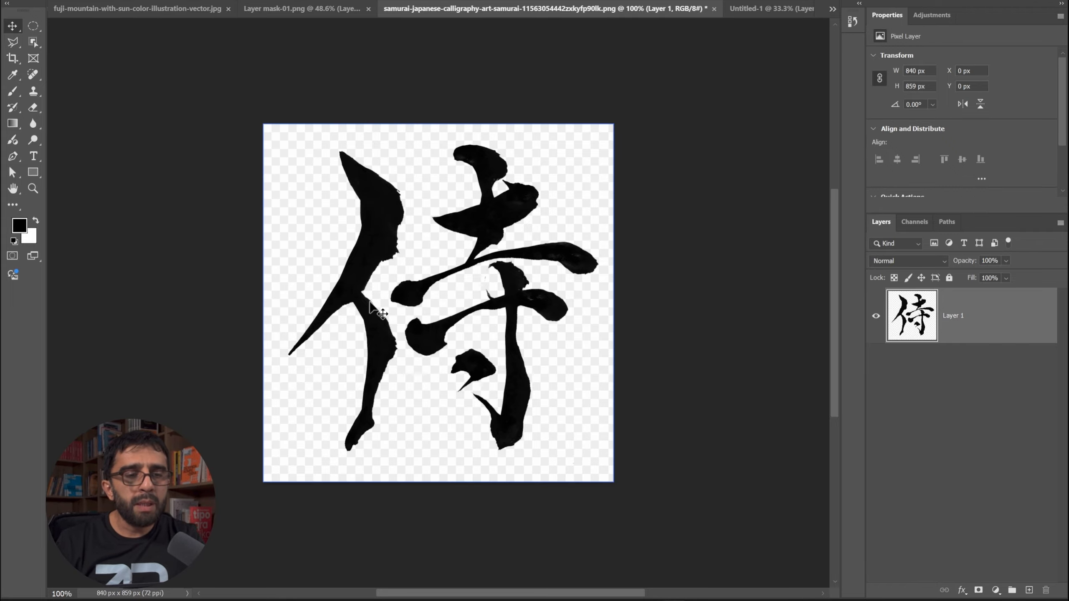
key(z)
drag(281, 148, 334, 112)
key(v)
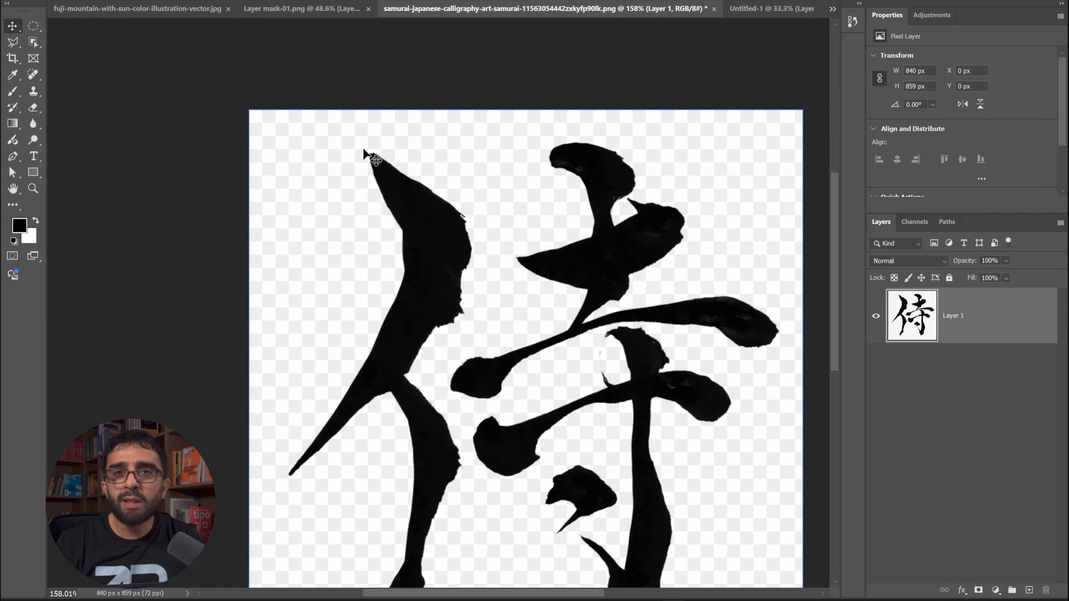
key(z)
drag(366, 184, 351, 184)
key(v)
Step: Try moving the calligraphy layer to test whether its checkered background is part of the image, and undo the move
key(space)
drag(392, 220, 340, 202)
drag(340, 202, 409, 277)
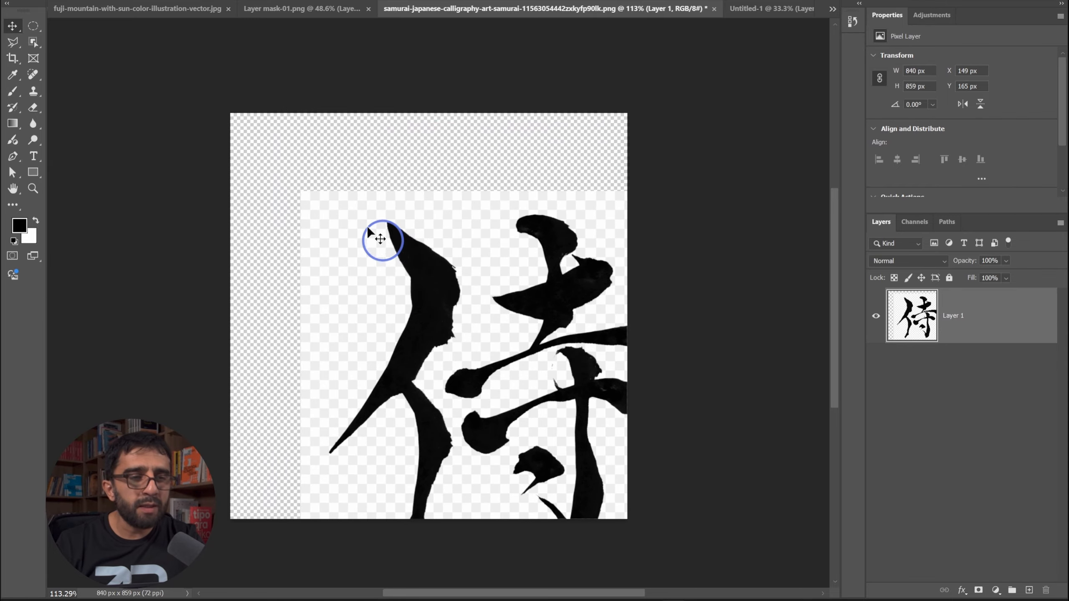
key(ctrl+z)
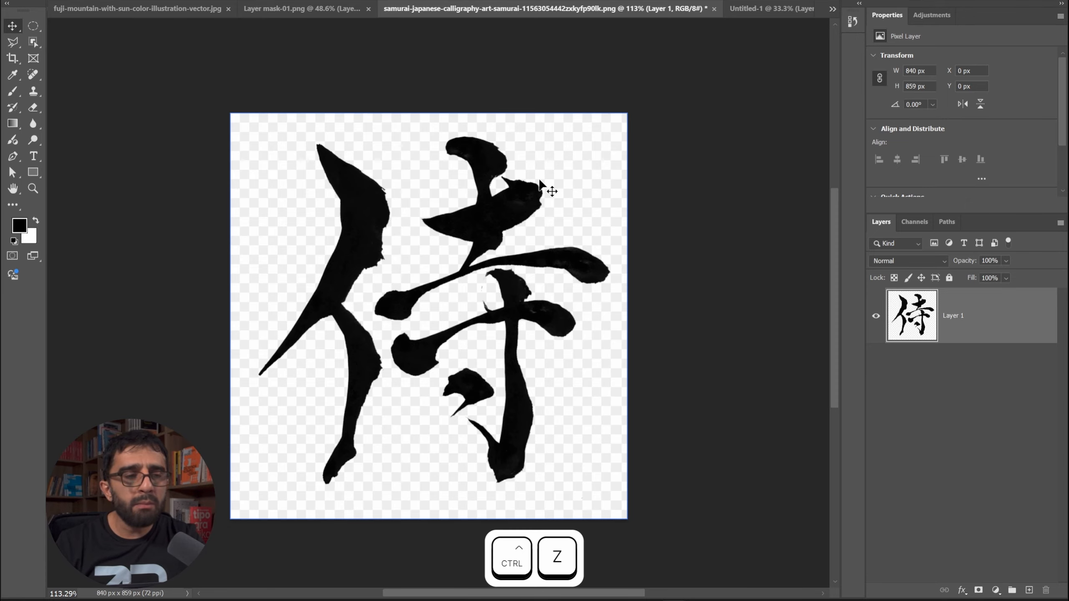
Step: Try selecting the calligraphy's left-hand stroke with the Magic Wand at tolerance 100 with Contiguous on, and deselect it
drag(34, 42, 84, 71)
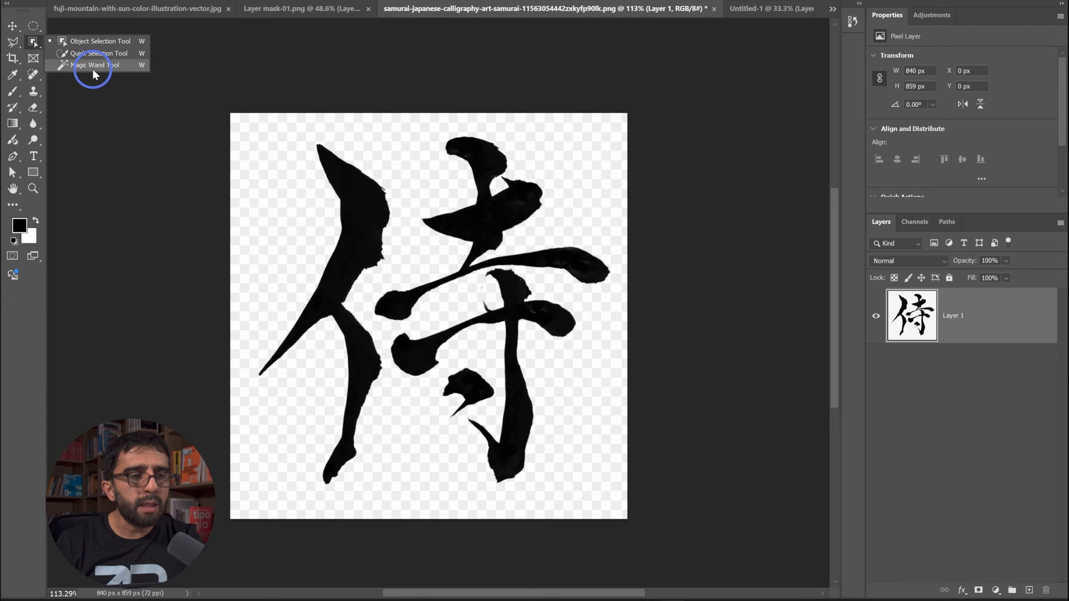
click(92, 67)
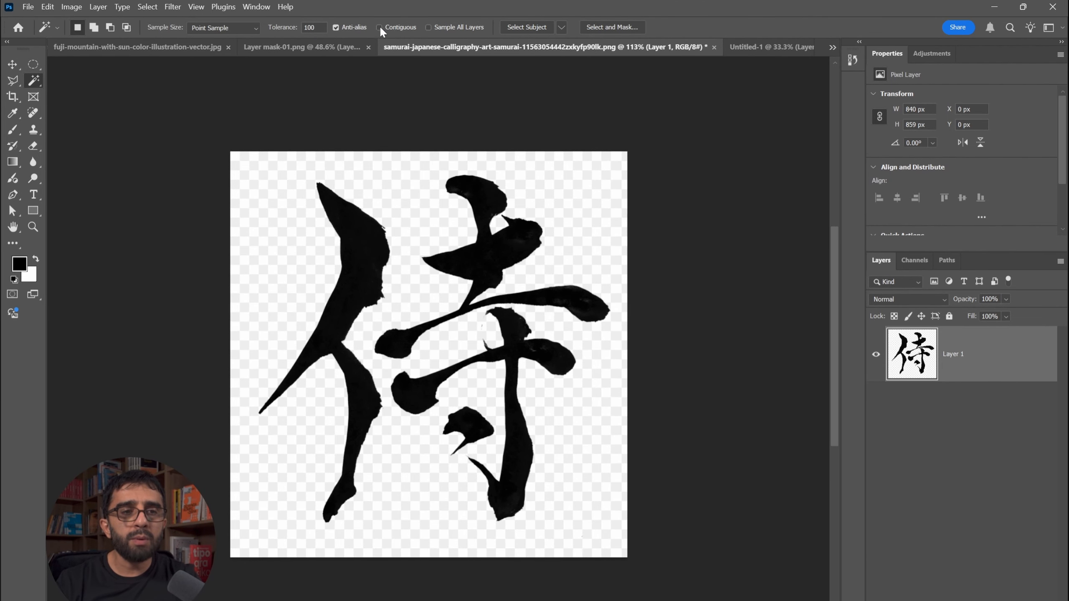
click(379, 28)
click(351, 236)
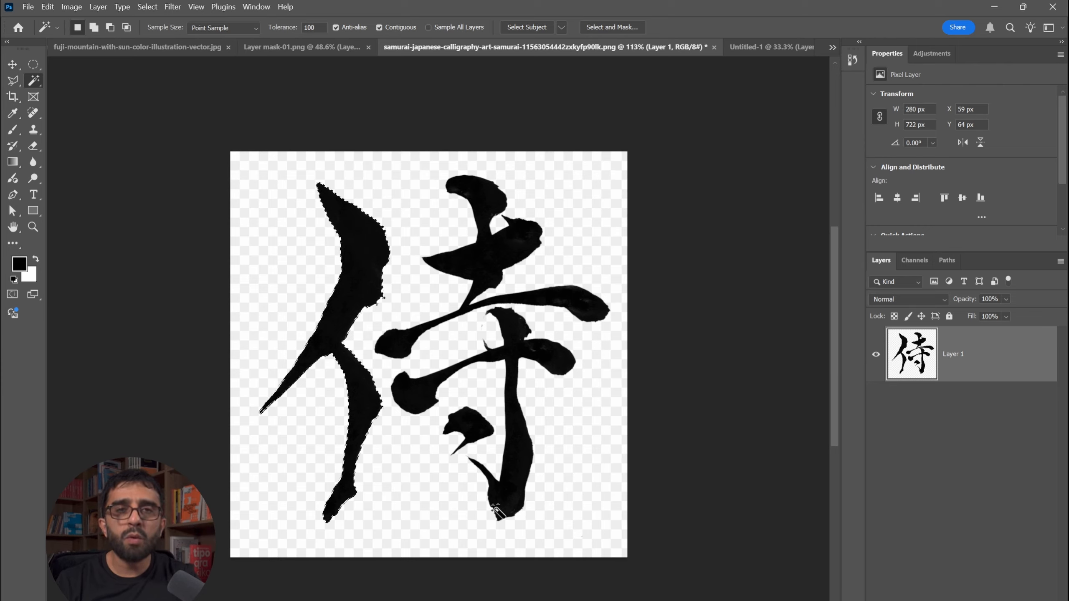
key(ctrl+d)
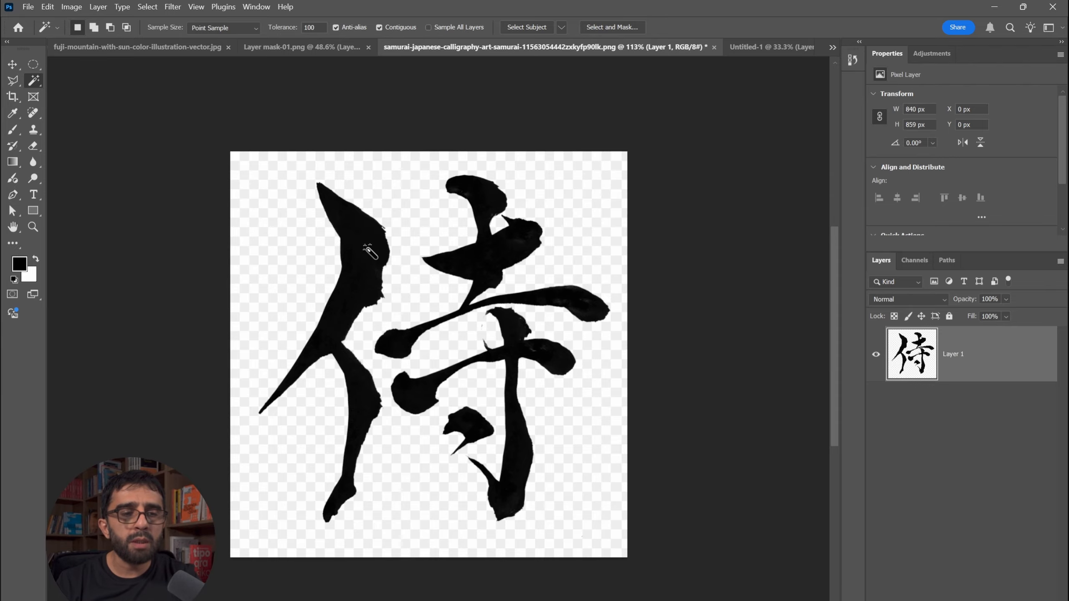
Step: Select all black strokes of the calligraphy character with Contiguous turned off and copy them
click(387, 29)
click(371, 244)
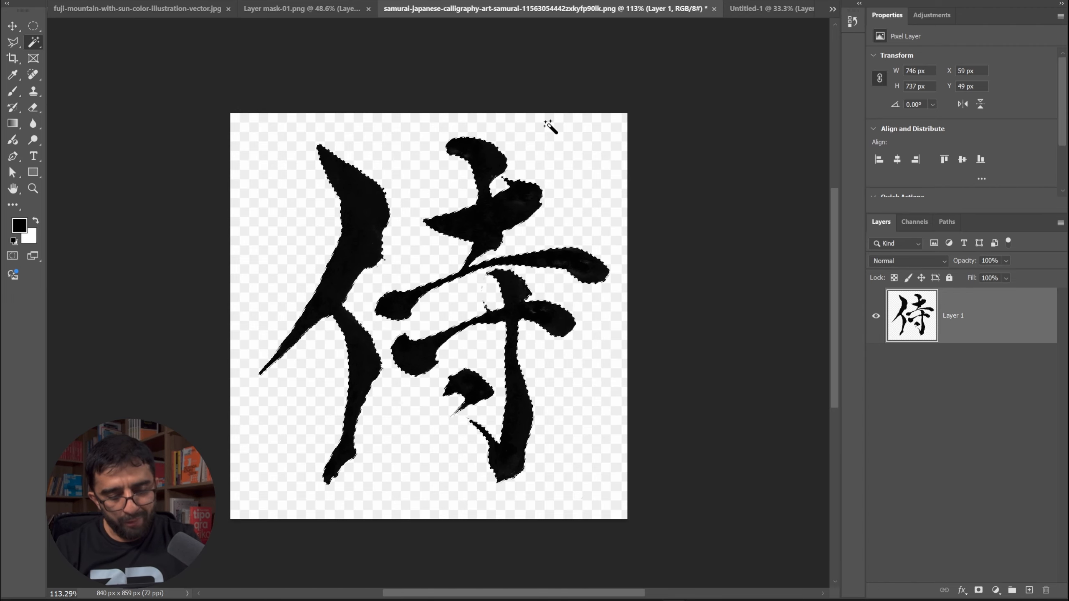
key(ctrl)
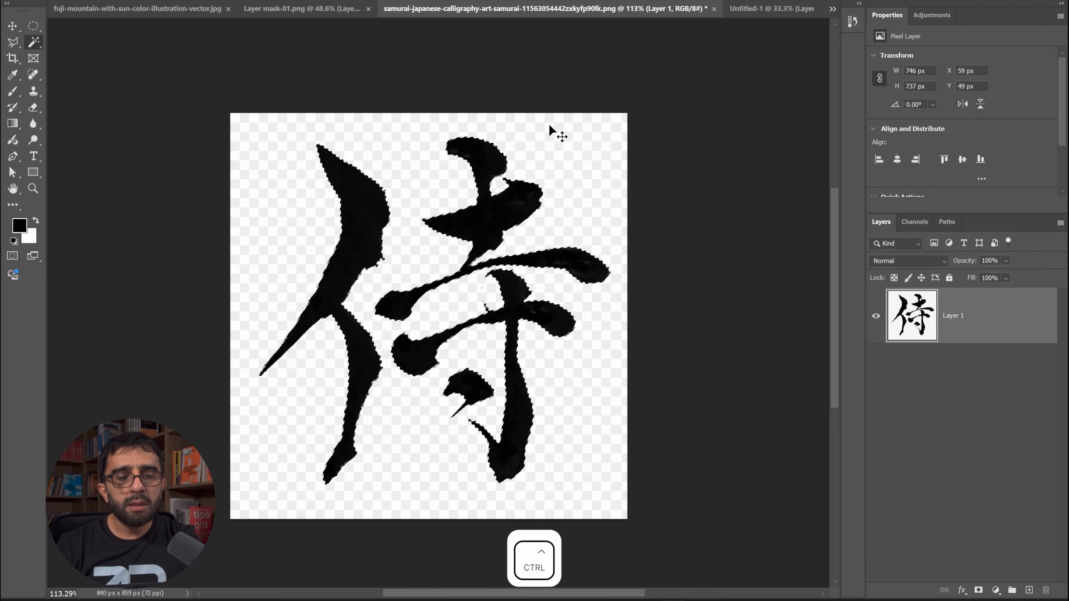
key(ctrl+c)
Step: Paste the calligraphy into the A4 document between the Background and the samurai layer, and move it behind the samurai's helmet
click(766, 7)
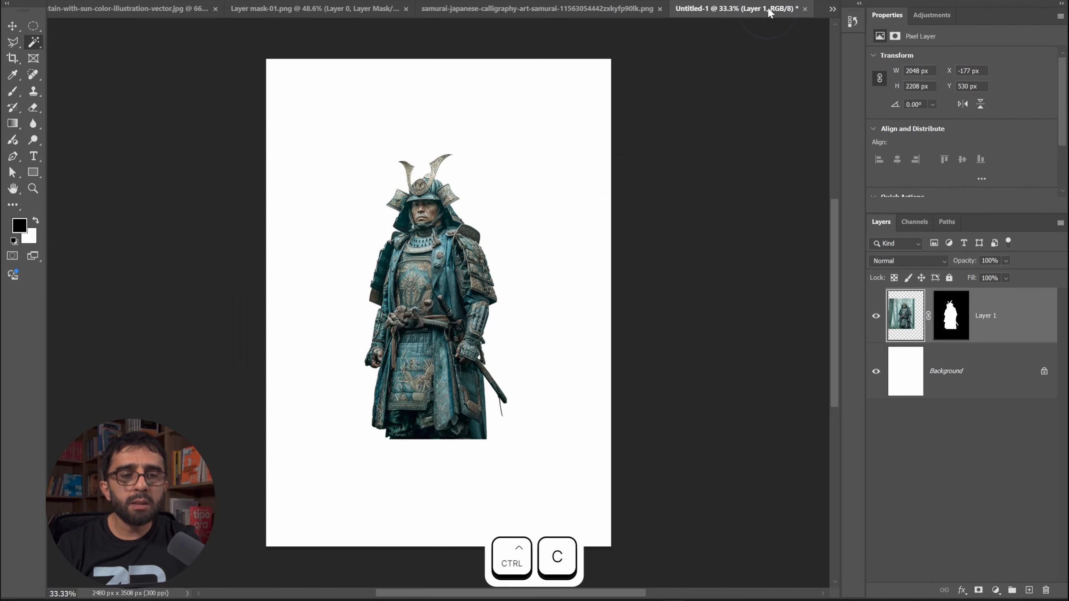
click(962, 369)
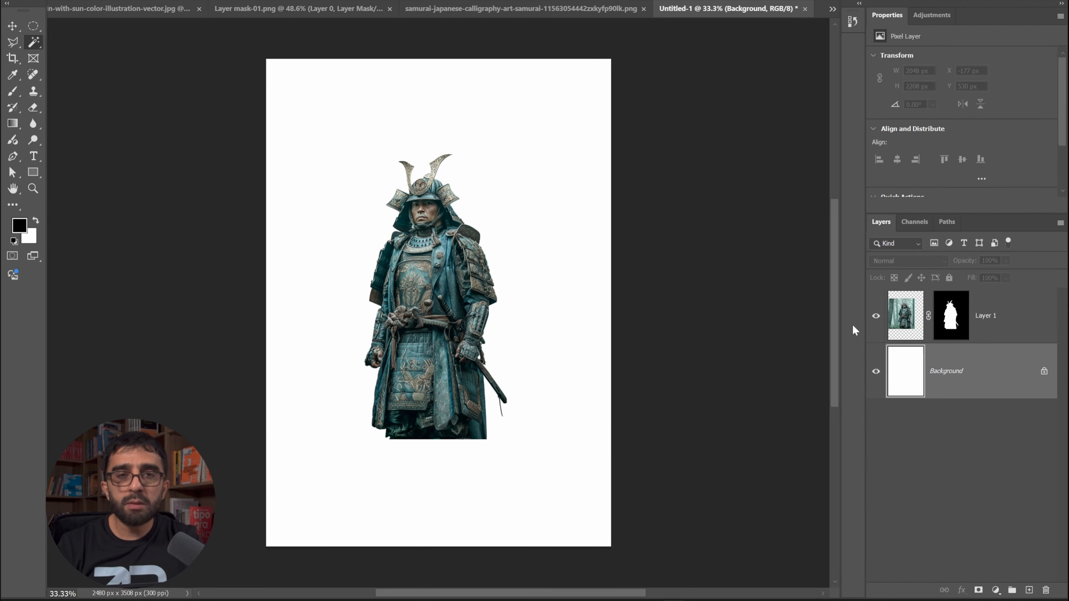
key(ctrl+v)
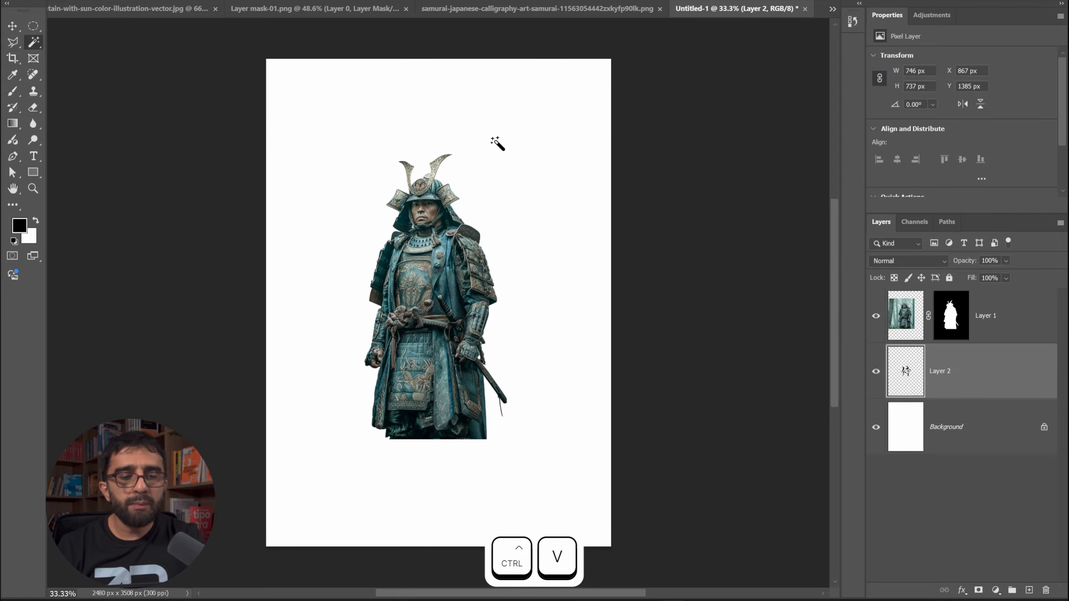
drag(502, 362, 435, 200)
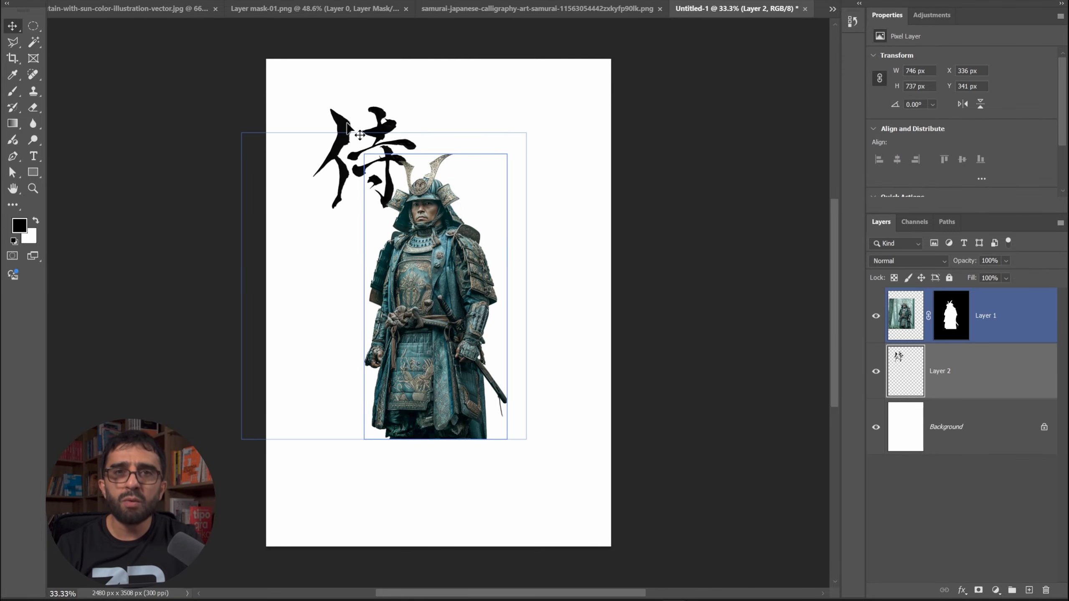
drag(376, 153, 397, 127)
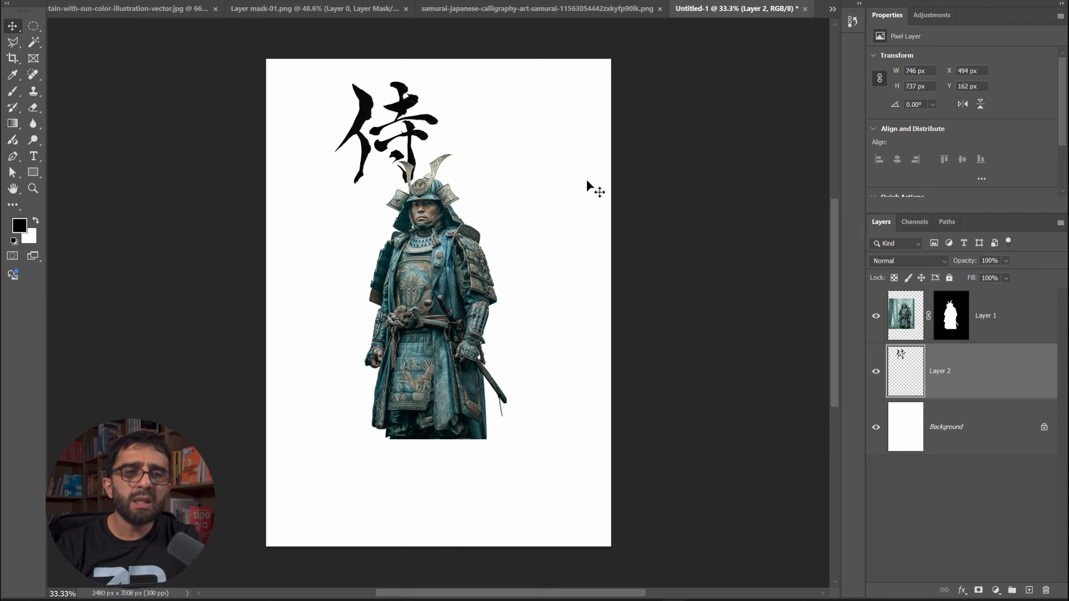
drag(443, 149, 461, 172)
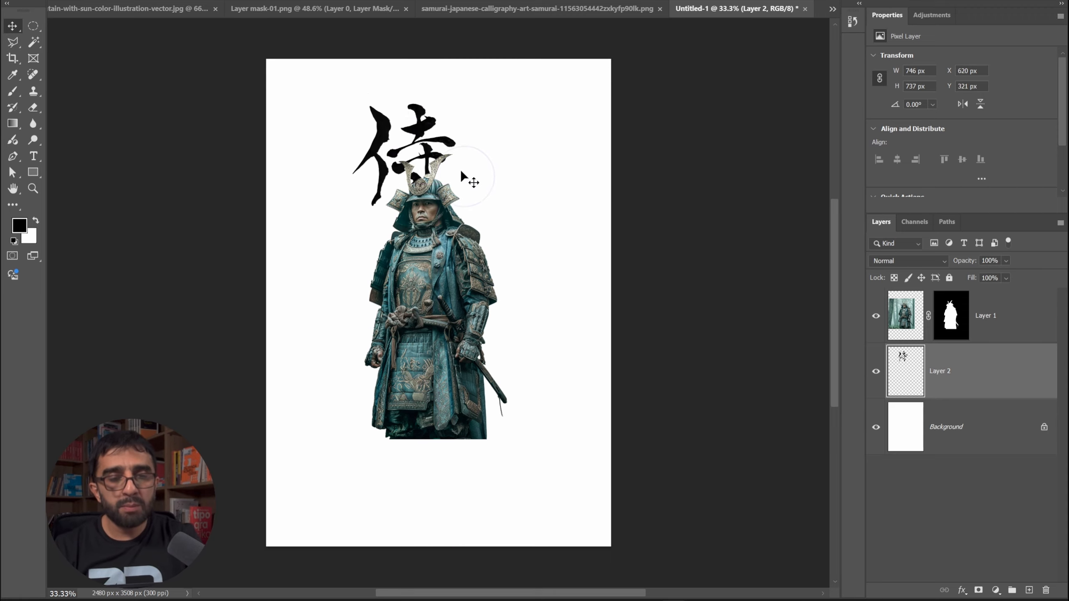
Step: Enlarge the calligraphy proportionally to about 3722 x 3677 px so it fills the page behind the samurai, and check its edges
key(ctrl+t)
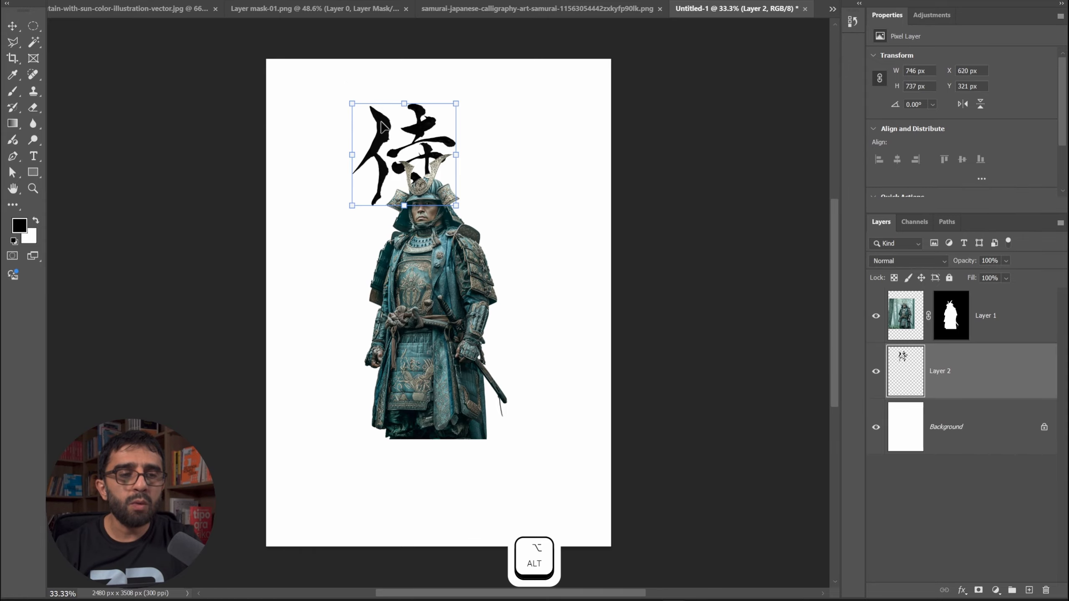
drag(385, 124, 405, 131)
drag(476, 210, 679, 425)
drag(546, 248, 563, 410)
key(Return)
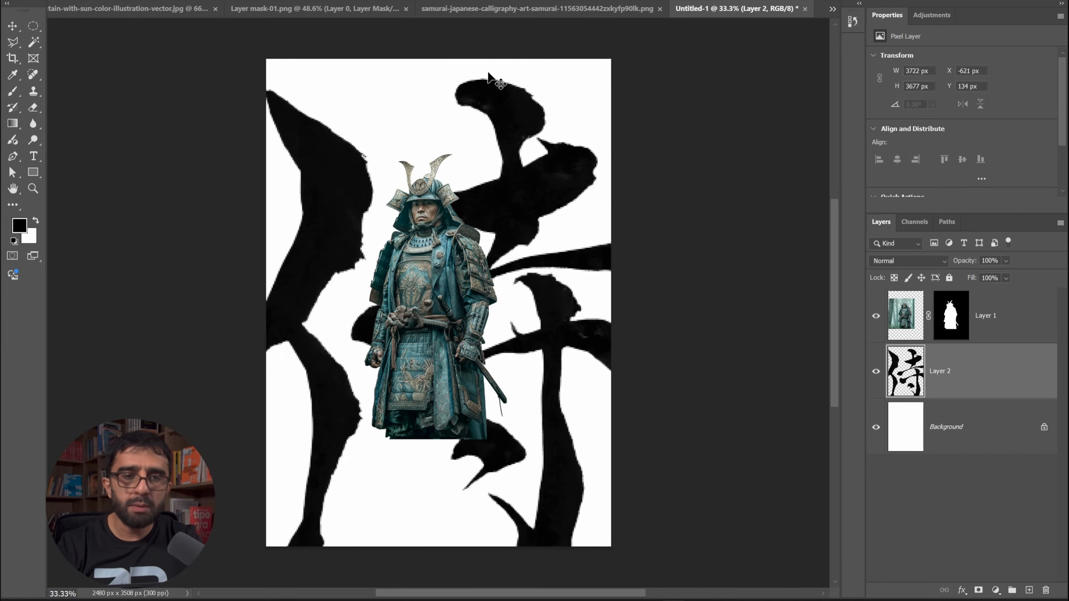
key(z)
drag(466, 55, 546, 74)
key(v)
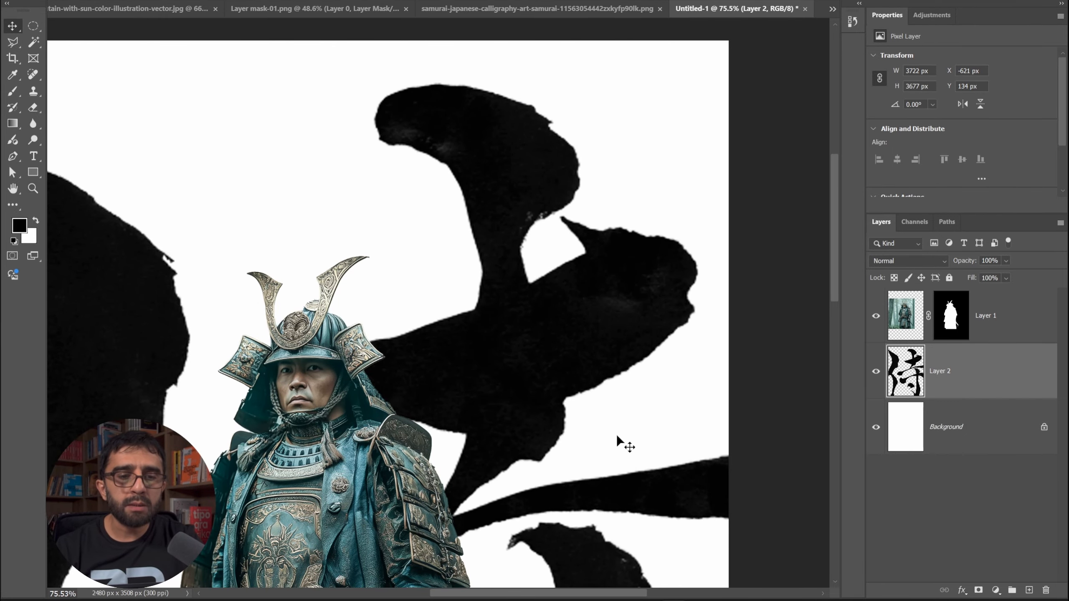
Step: Review the whole page and undo the enlargement of the calligraphy behind the samurai
key(z)
drag(480, 208, 216, 199)
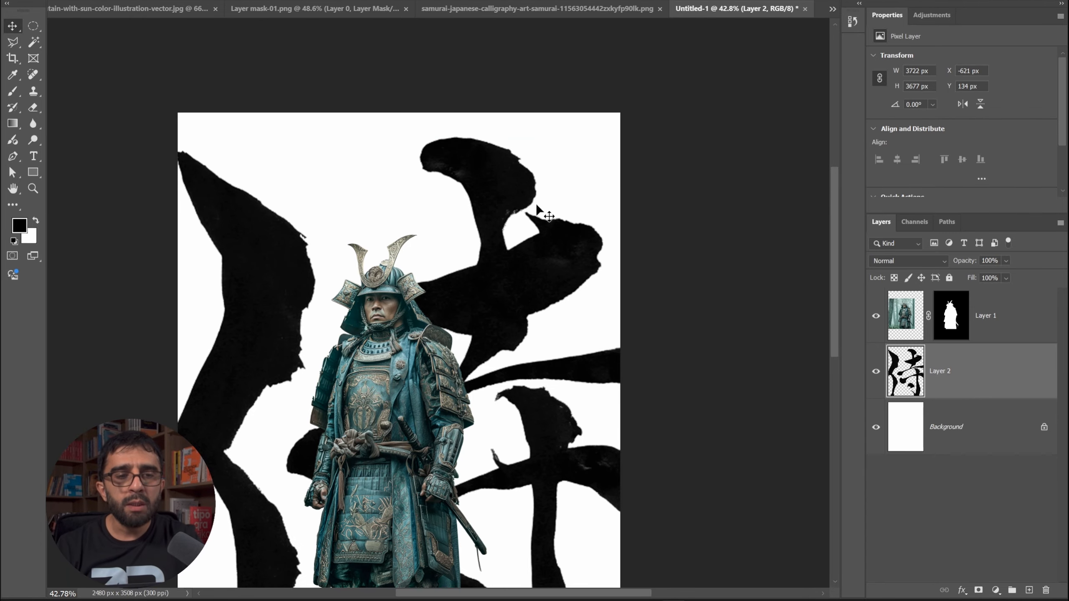
drag(486, 288, 416, 127)
key(v)
key(ctrl+z)
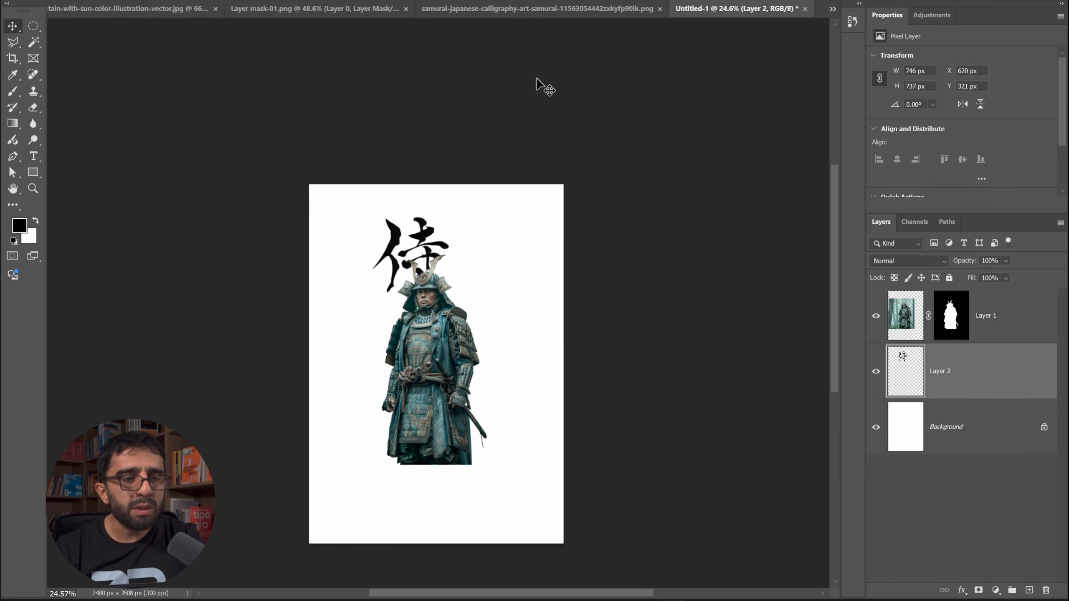
Step: Switch to the Fuji mountain document and unlock its Background layer
click(301, 10)
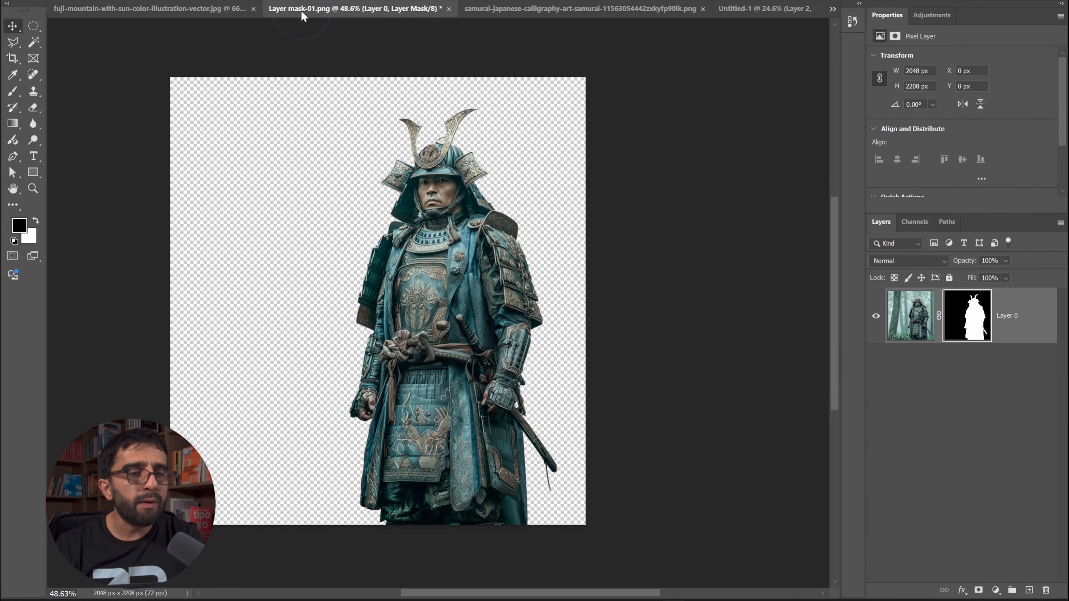
click(146, 11)
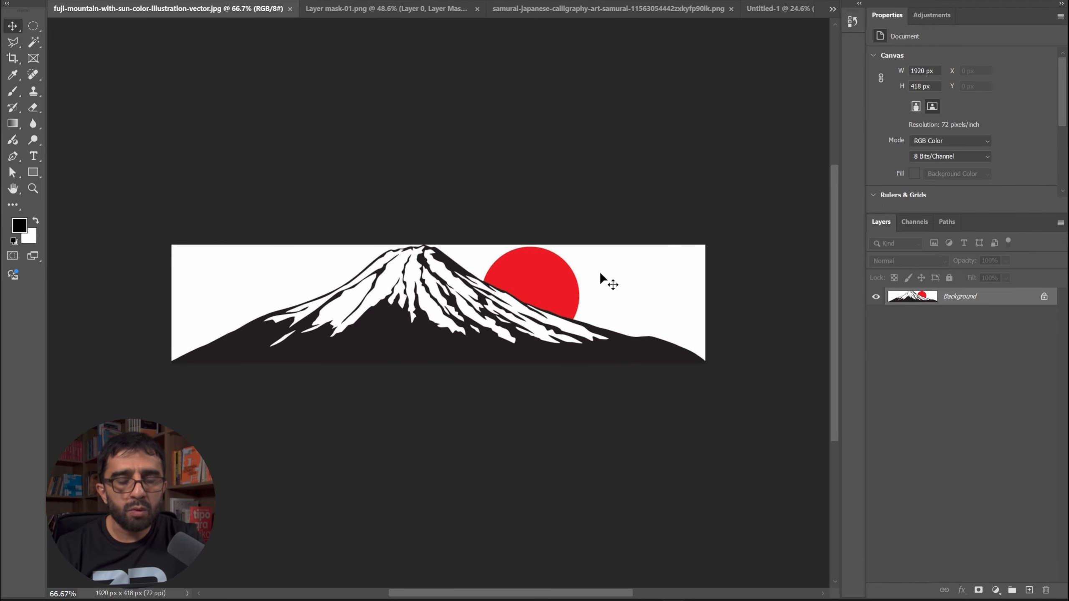
click(1044, 297)
key(z)
drag(424, 328, 440, 332)
key(v)
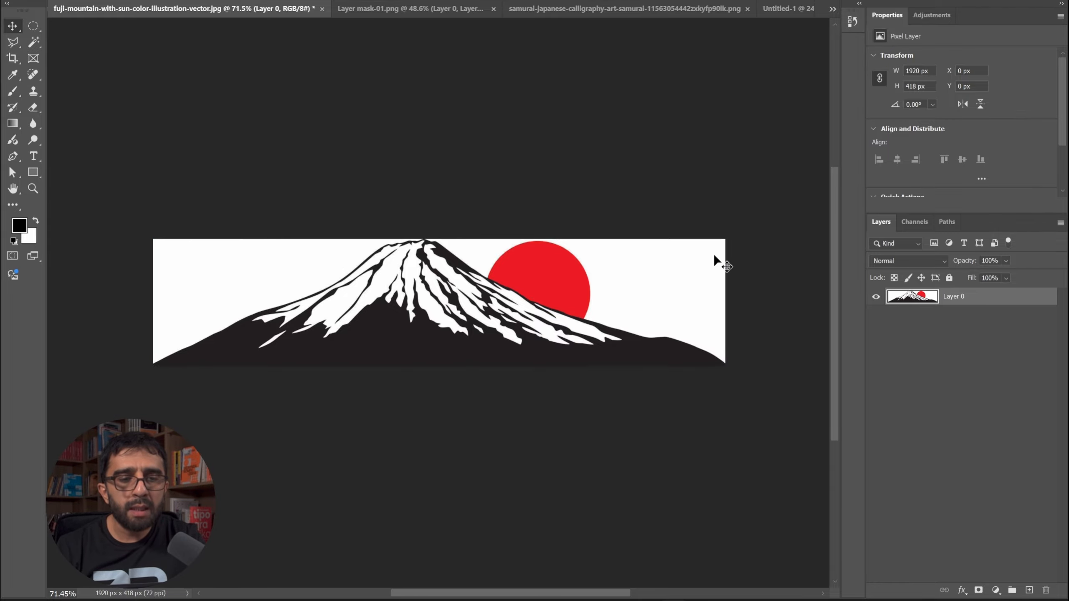
Step: Select all white areas of the mountain picture with the Magic Wand at tolerance 100, Contiguous off, and inspect the selection edges
key(z)
drag(369, 297, 378, 291)
key(v)
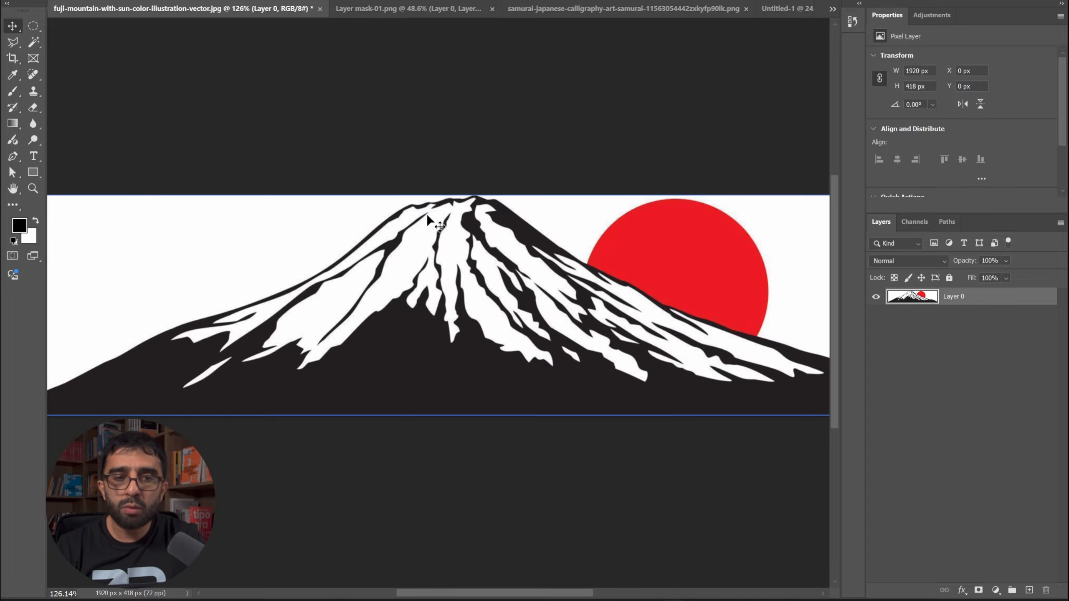
key(z)
drag(394, 232, 374, 235)
key(v)
click(38, 37)
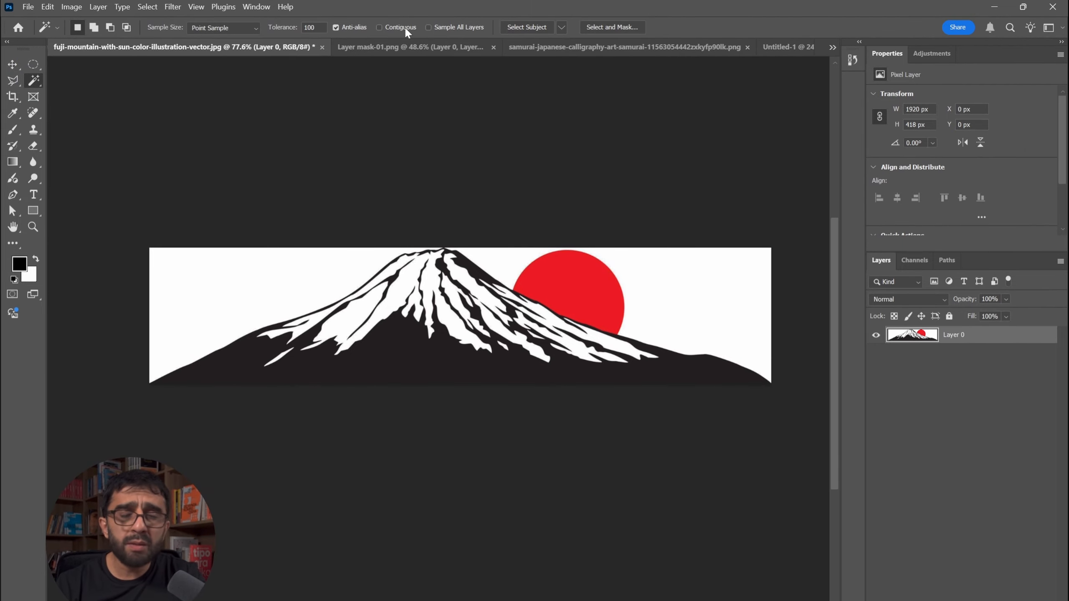
click(200, 269)
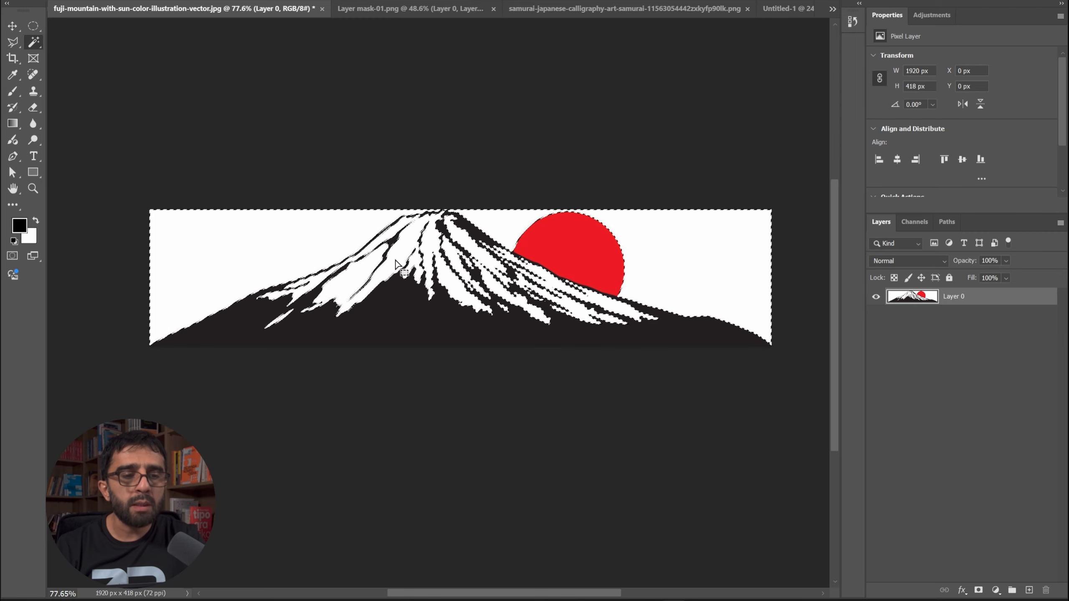
key(z)
drag(360, 246, 415, 224)
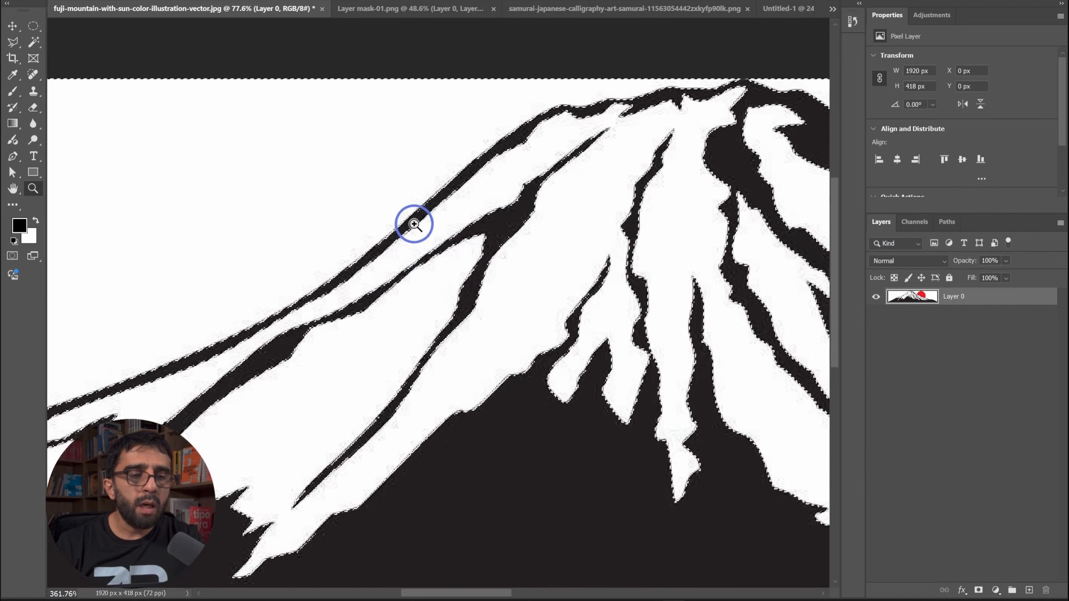
drag(325, 307, 286, 303)
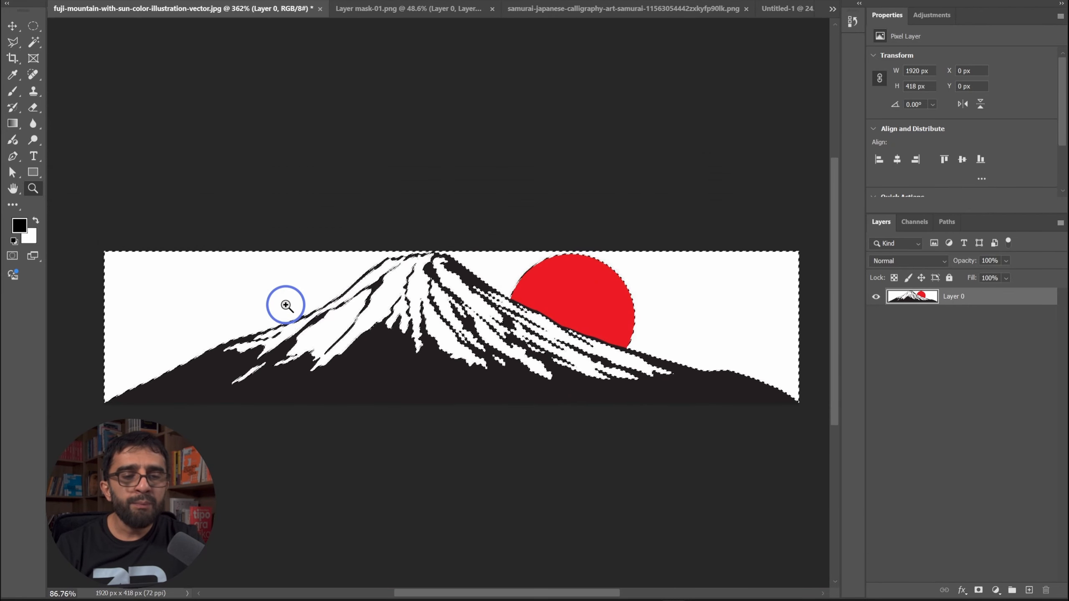
Step: Add a layer mask to the mountain layer from the white-area selection and inspect the masked picture
click(978, 591)
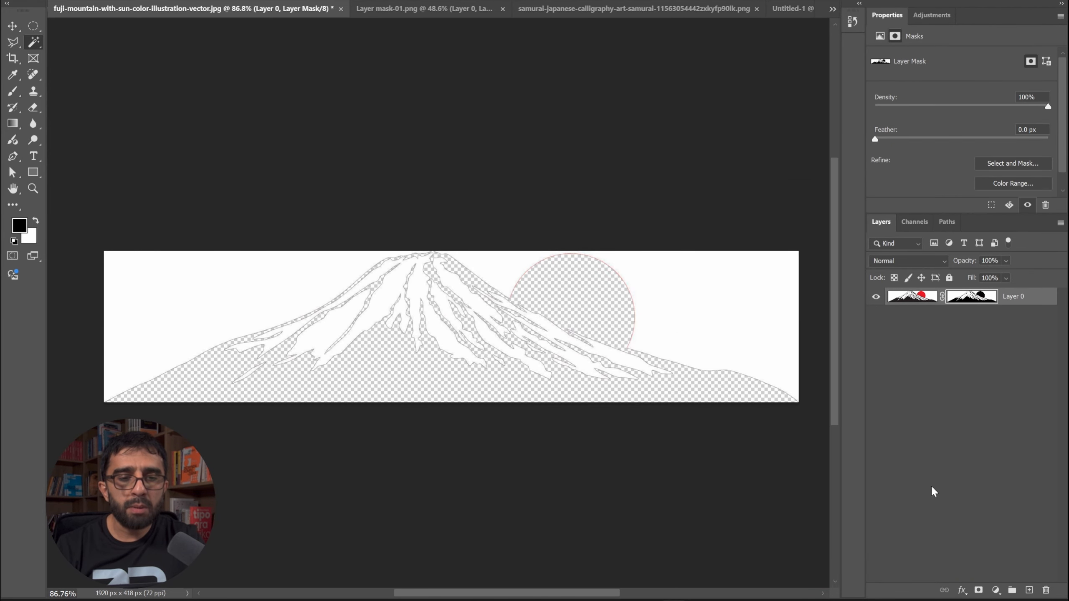
key(z)
drag(409, 282, 418, 278)
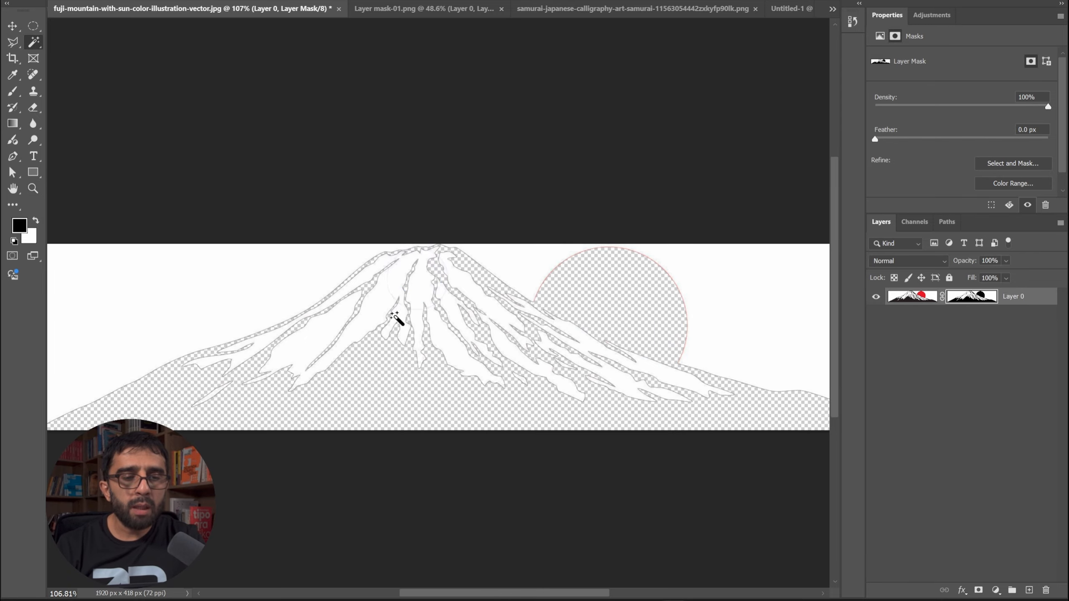
key(space)
drag(379, 323, 396, 282)
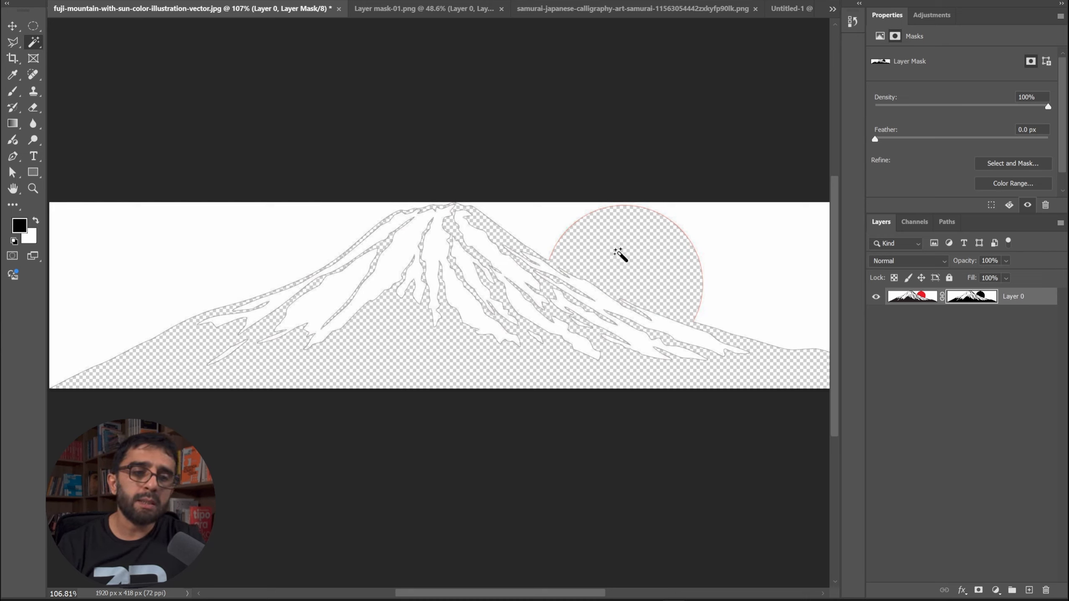
key(v)
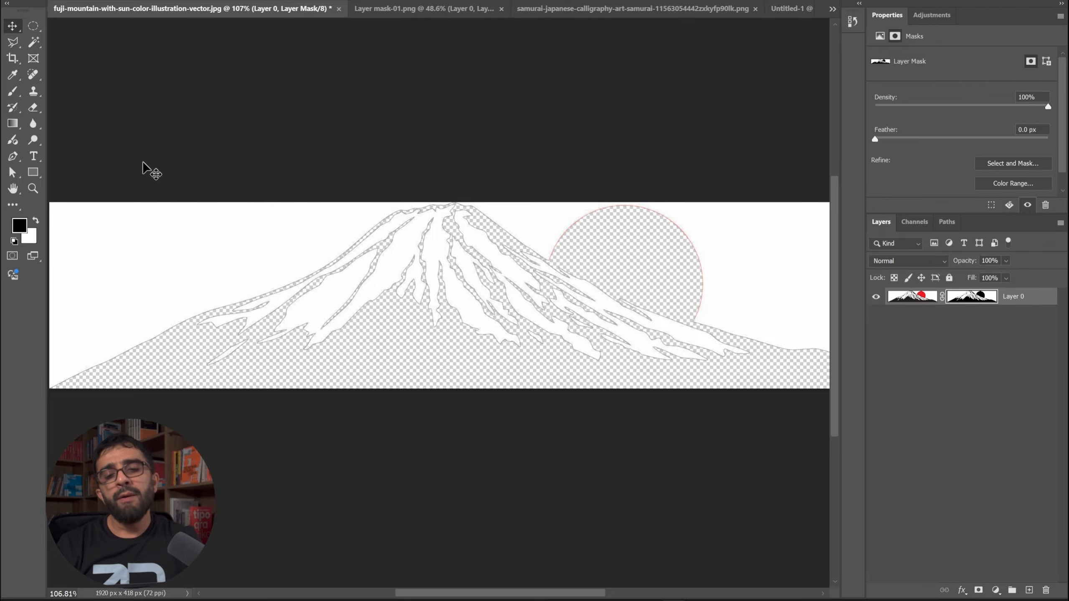
Step: Display the mountain layer's mask on its own, and return to the normal picture view
click(977, 303)
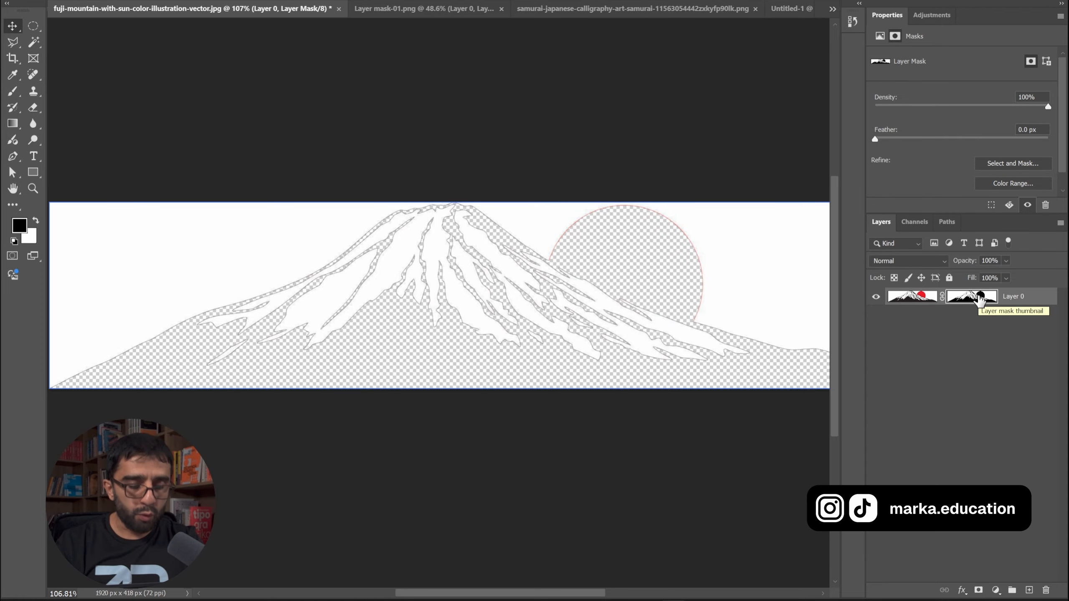
key(alt)
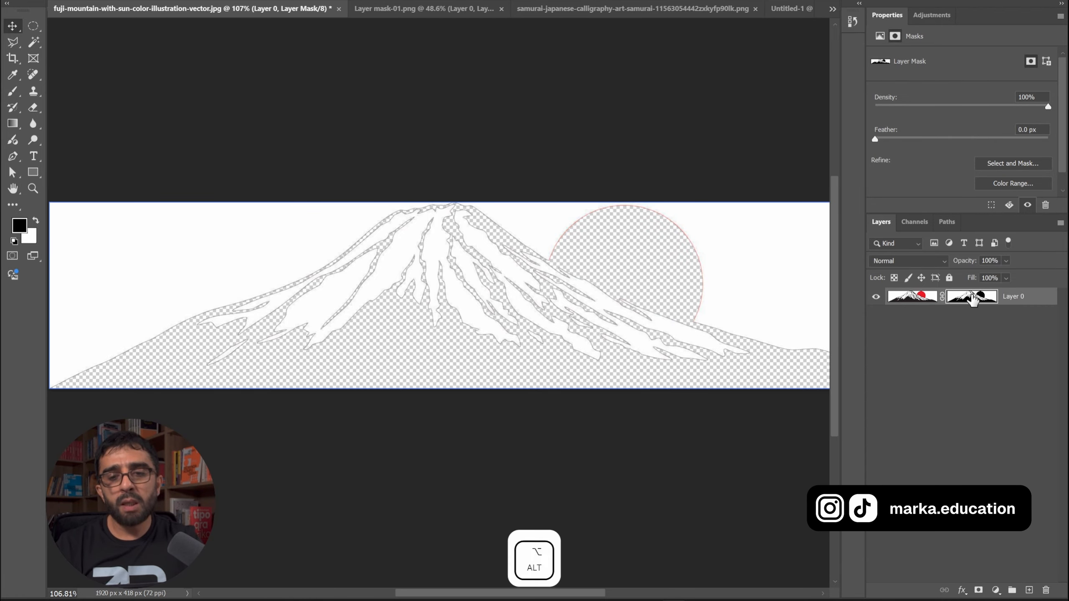
alt+click(971, 297)
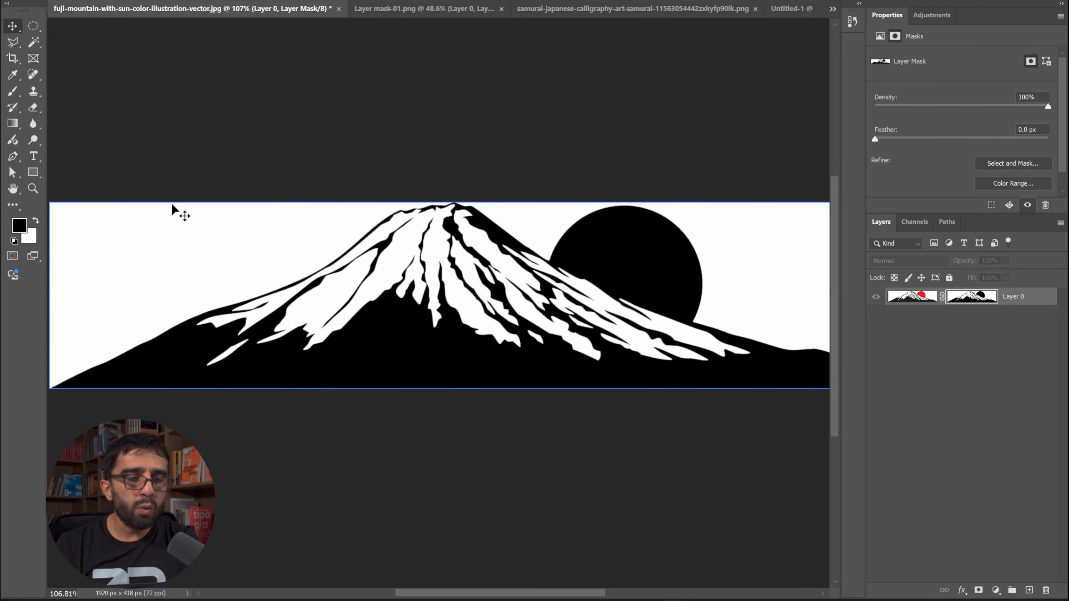
click(917, 300)
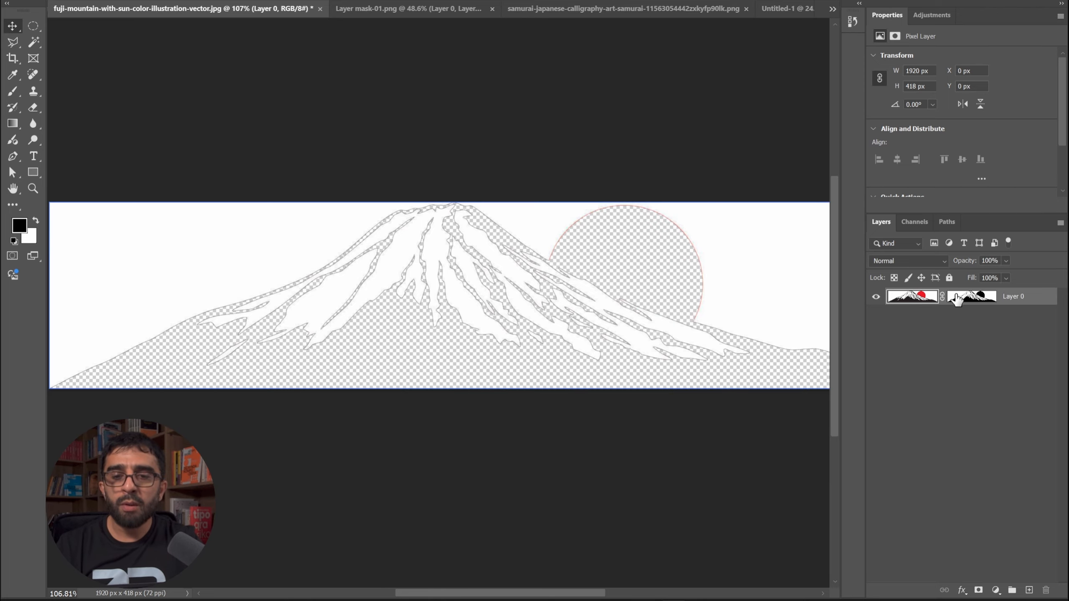
Step: Show the mask on its own again, invert it to reveal the mountain and sun, and return to the picture
alt+click(971, 298)
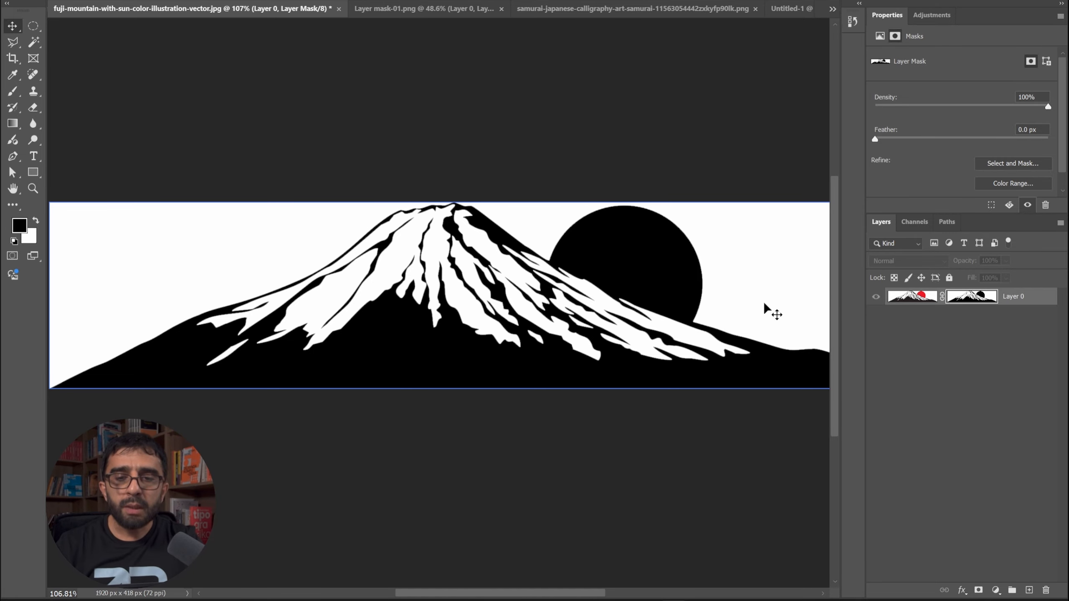
click(973, 295)
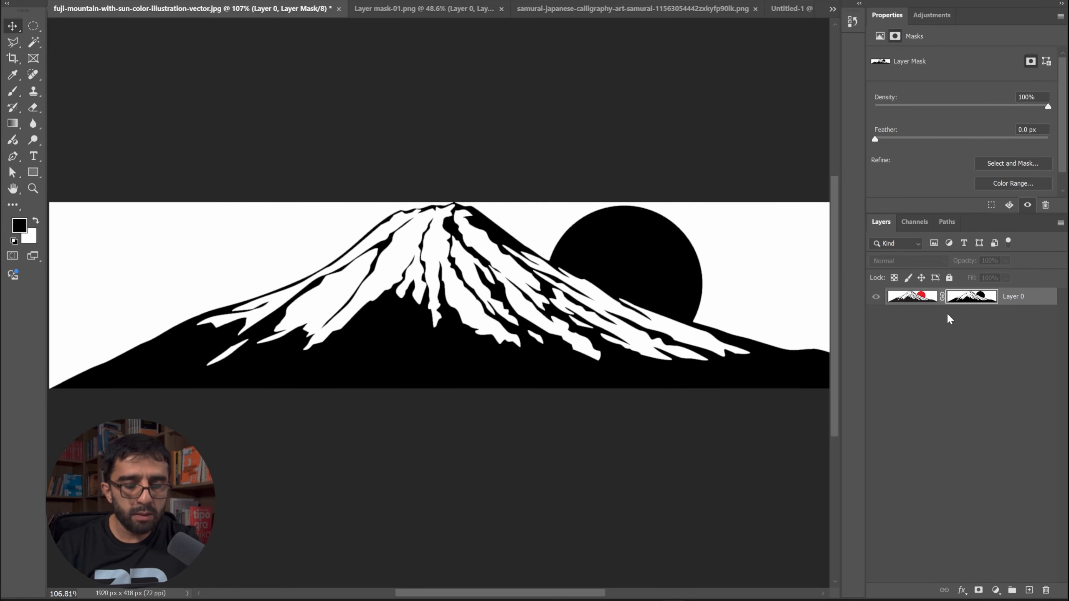
key(ctrl)
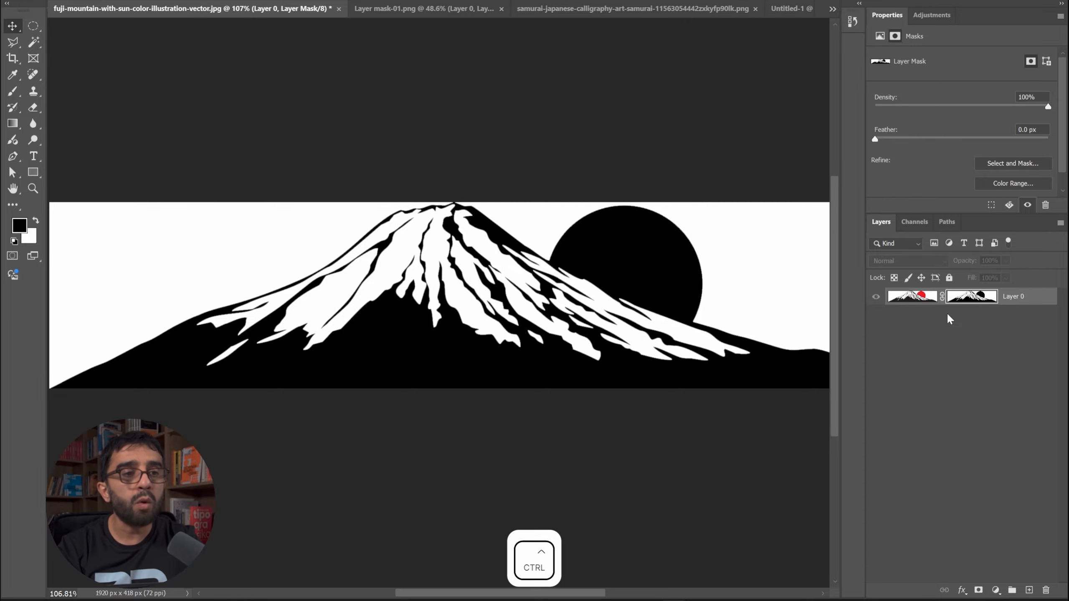
key(ctrl+i)
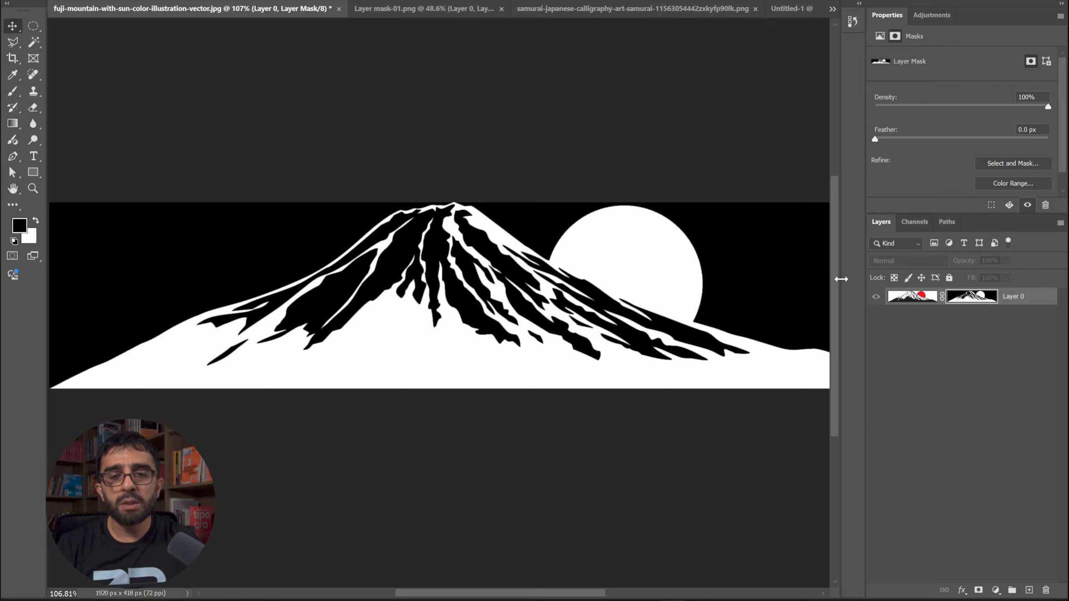
click(897, 296)
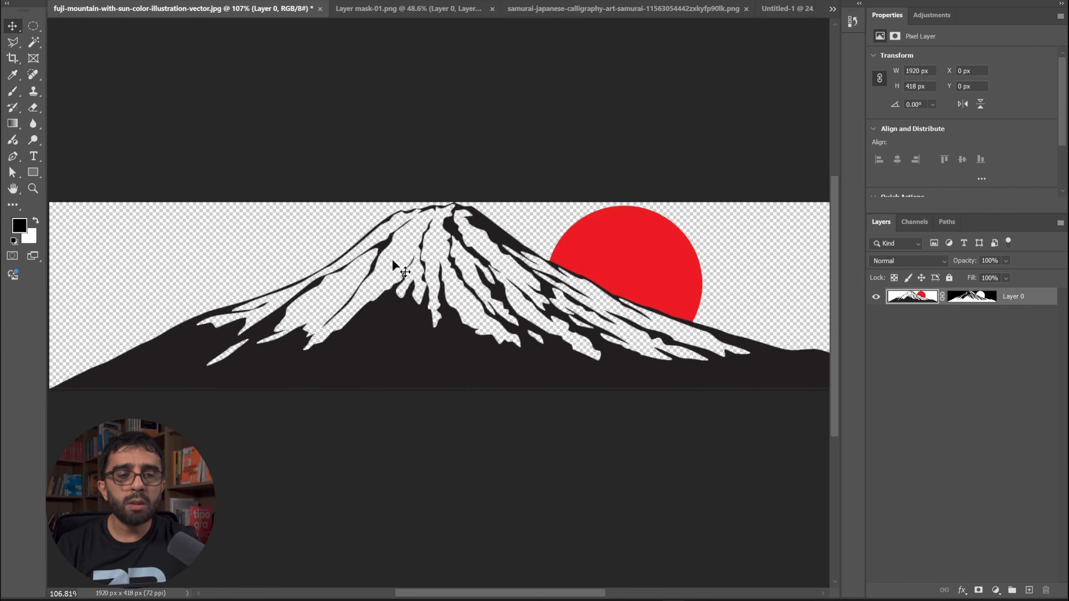
Step: Invert the mountain mask back and forth to compare both versions, ending with the mountain and sun revealed
click(976, 296)
key(ctrl+i)
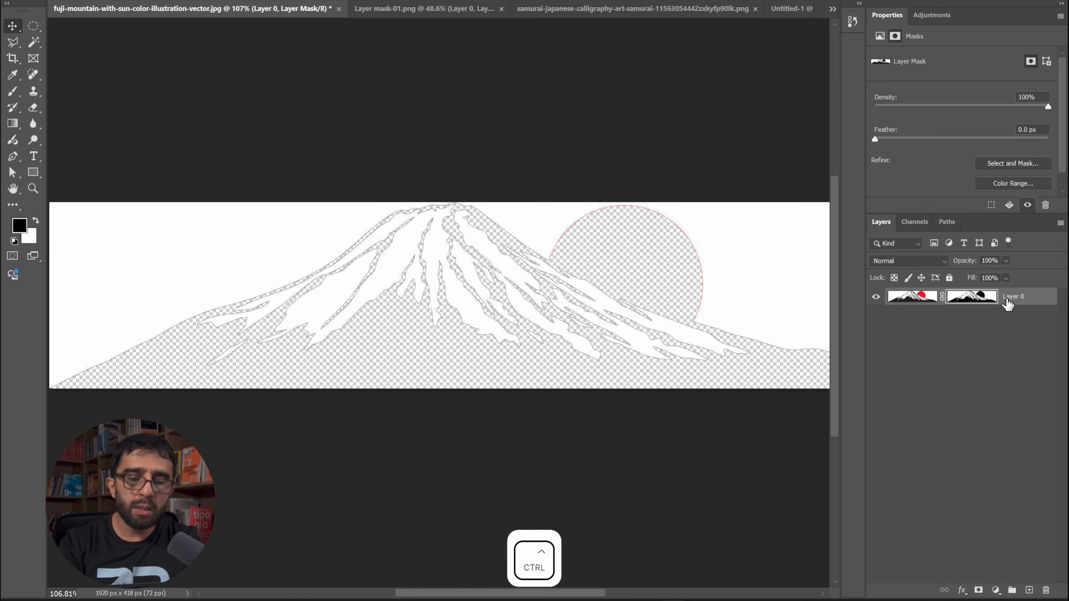
key(ctrl+i)
key(ctrl+i)
key(ctrl+i)
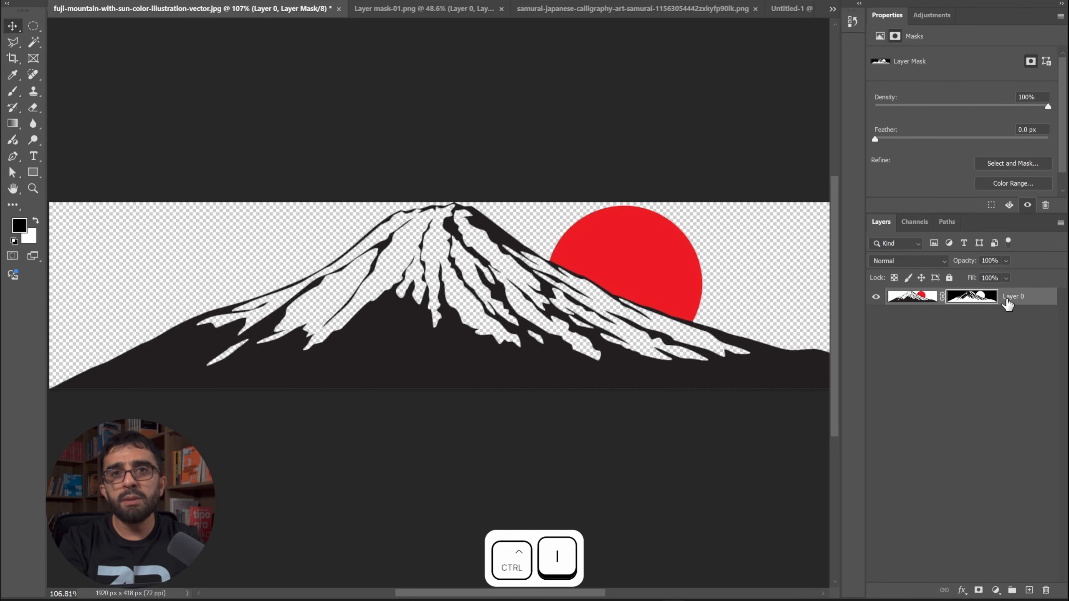
key(ctrl+i)
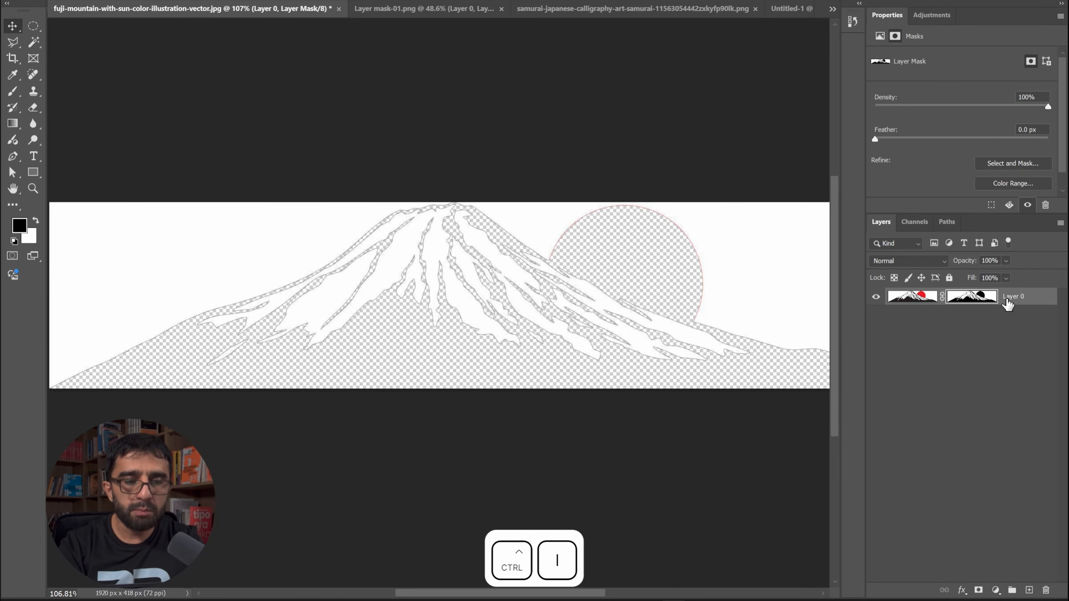
key(ctrl+i)
click(912, 296)
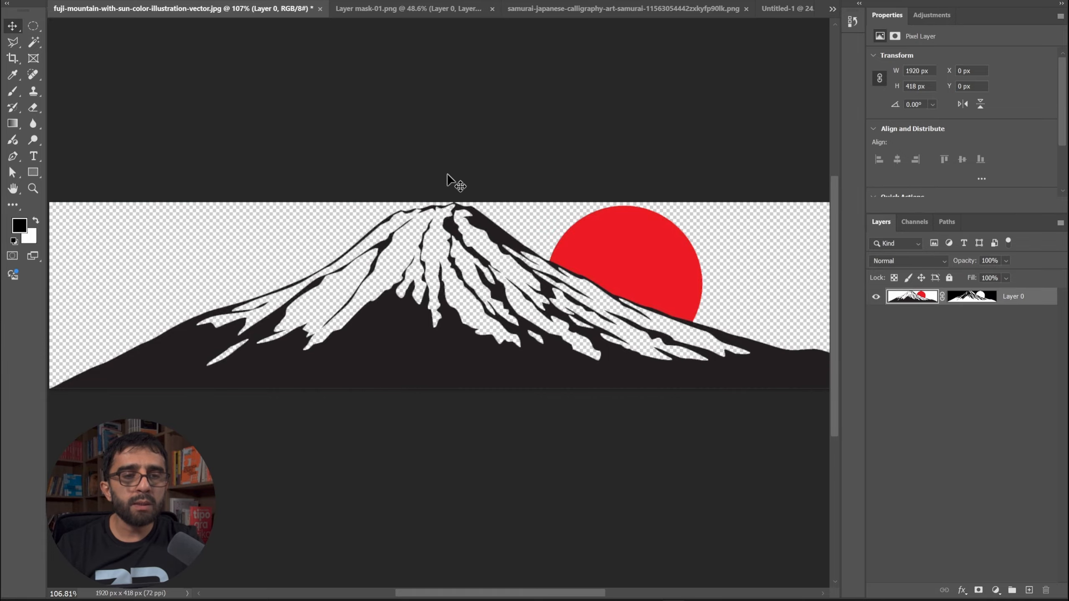
Step: Copy the masked mountain into the A4 document behind the samurai and place it in the page's lower-left corner at X 0, Y 3090 px
drag(448, 175, 455, 496)
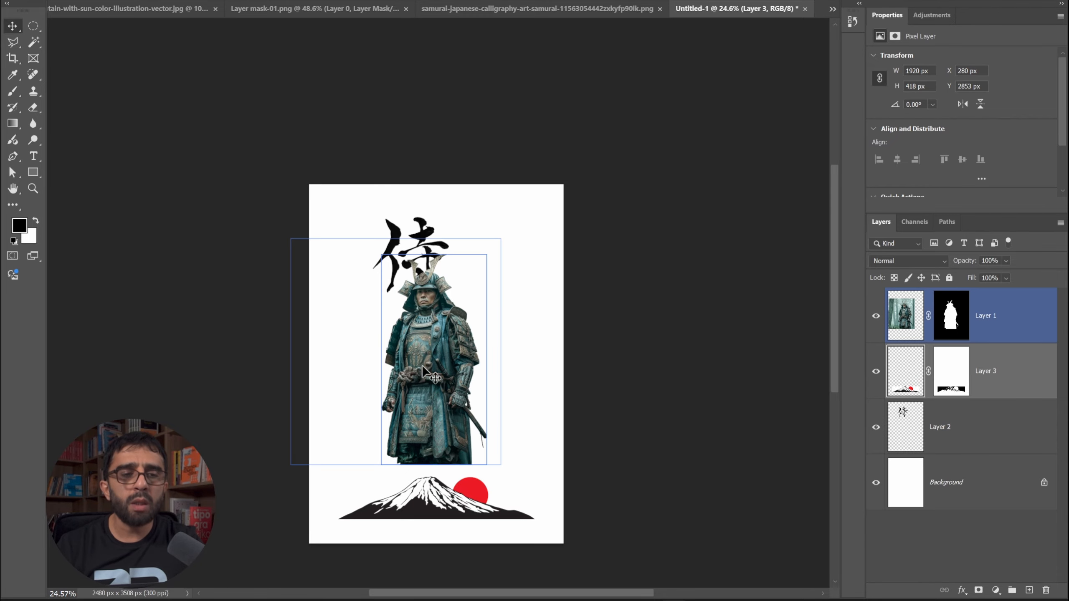
scroll(411, 407, up, 3)
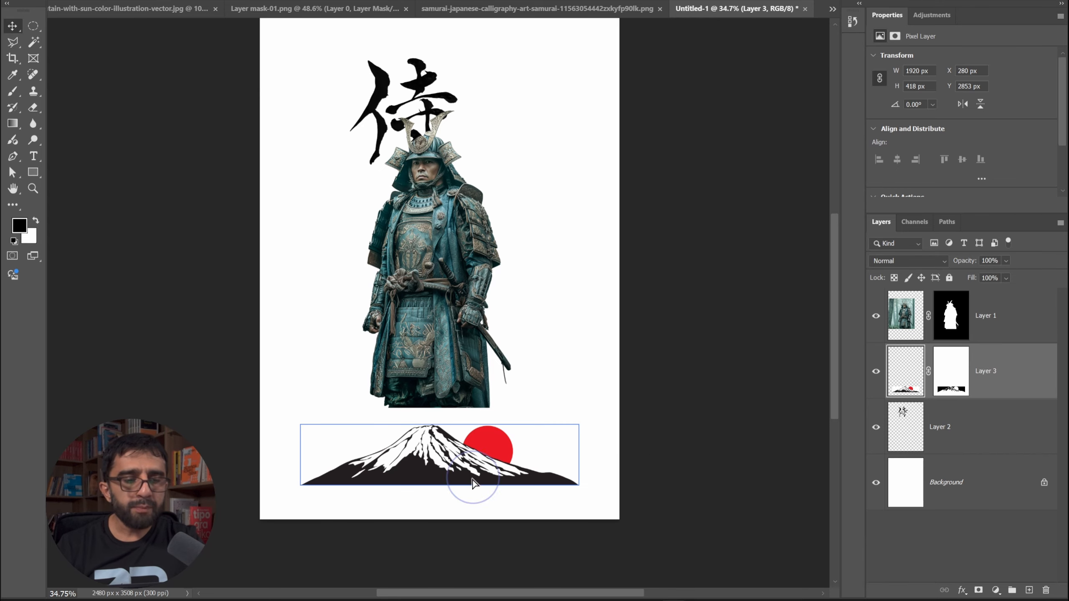
drag(473, 489, 432, 512)
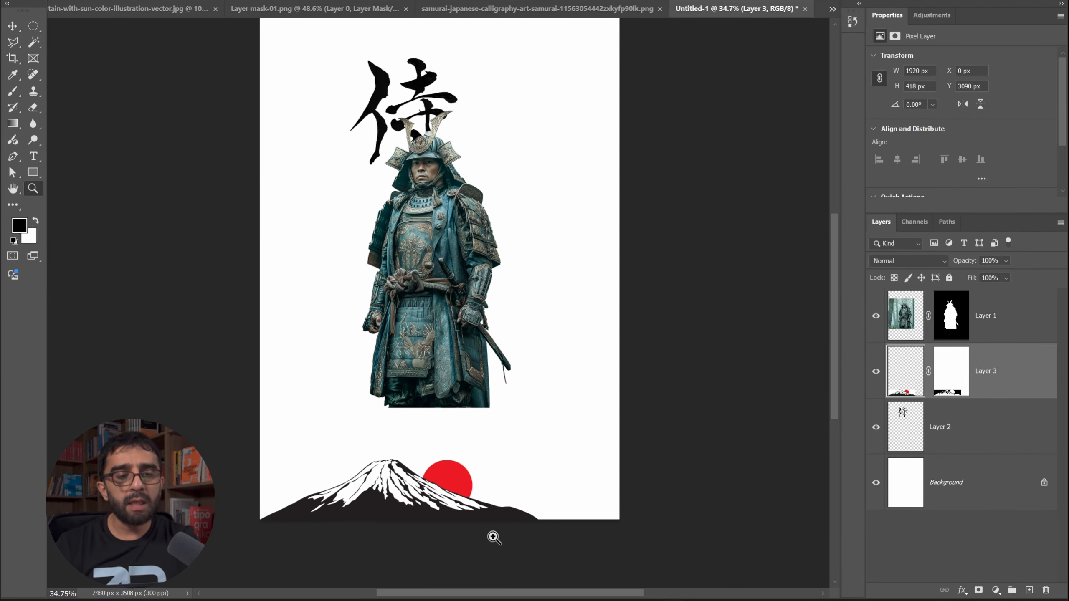
Step: Examine the placed mountain and the samurai up close, cancelling any transform of the mountain layer
drag(493, 522, 520, 523)
drag(474, 494, 499, 485)
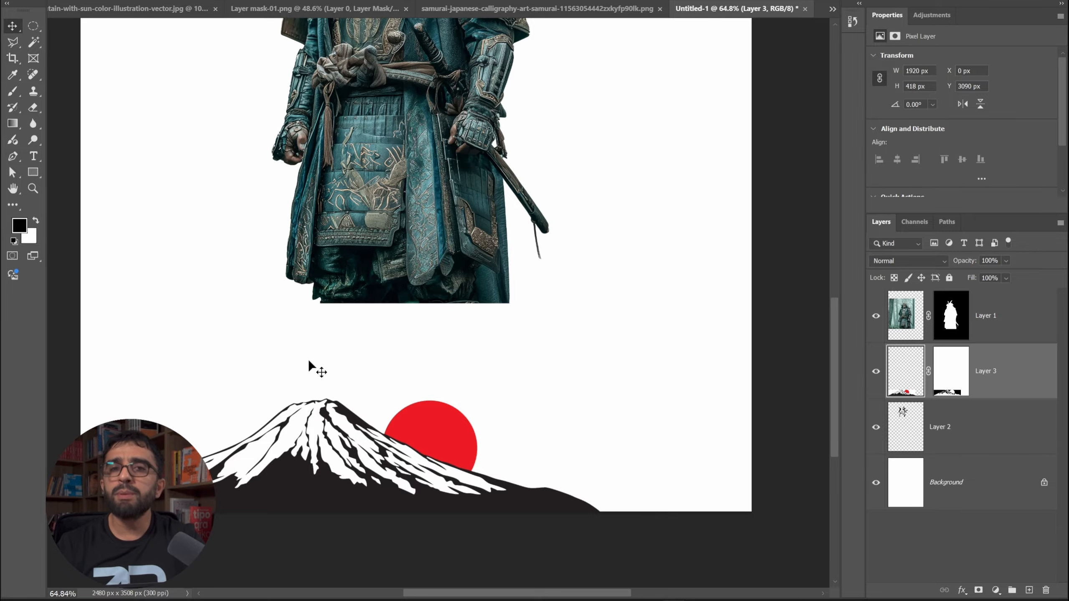
key(ctrl+space)
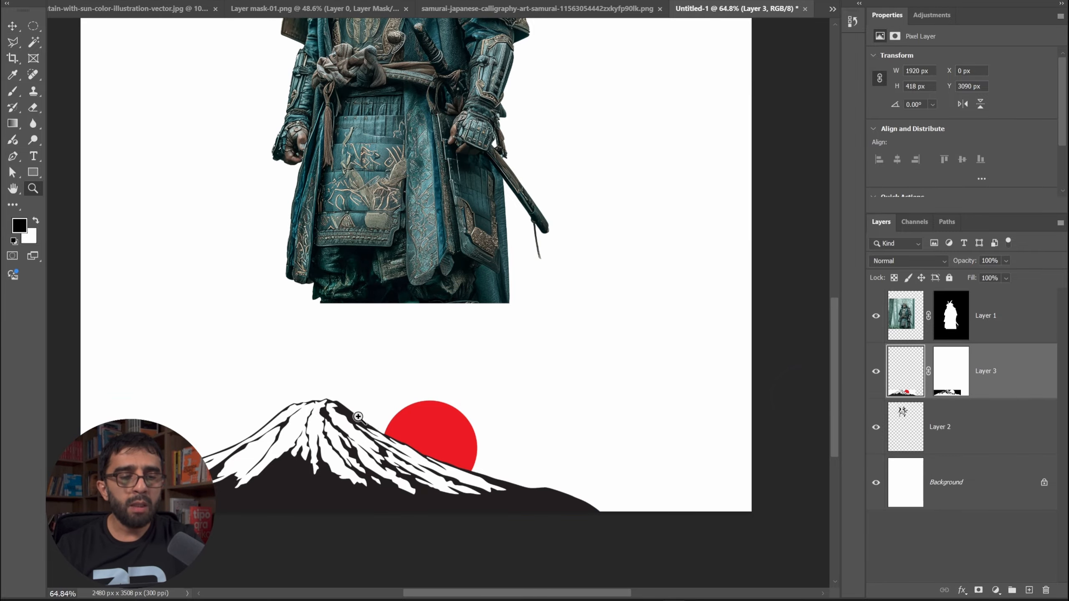
drag(358, 417, 354, 417)
key(ctrl+t)
key(Escape)
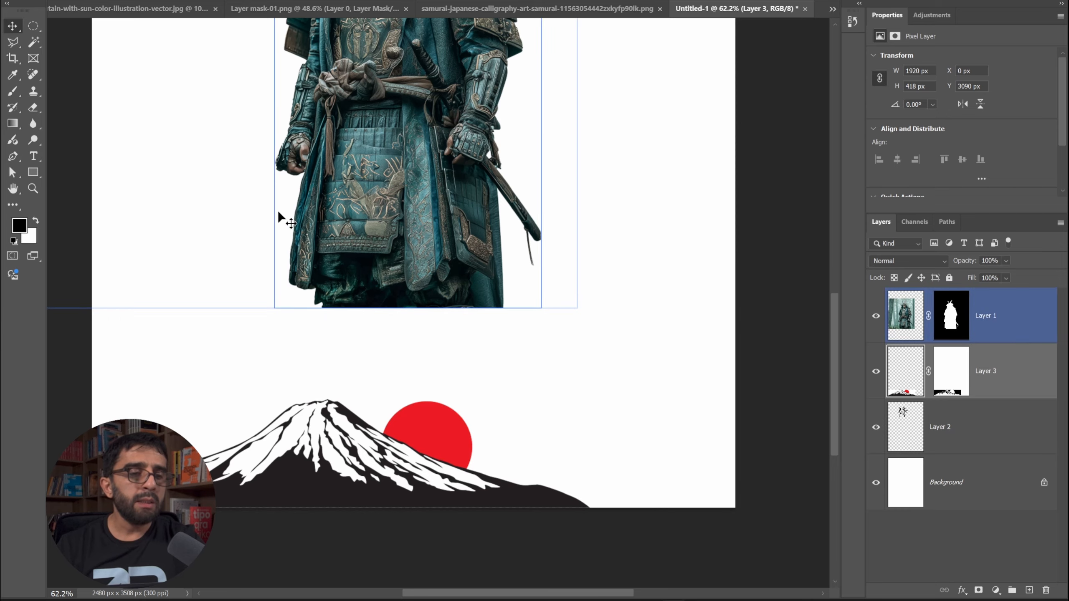
drag(427, 208, 541, 439)
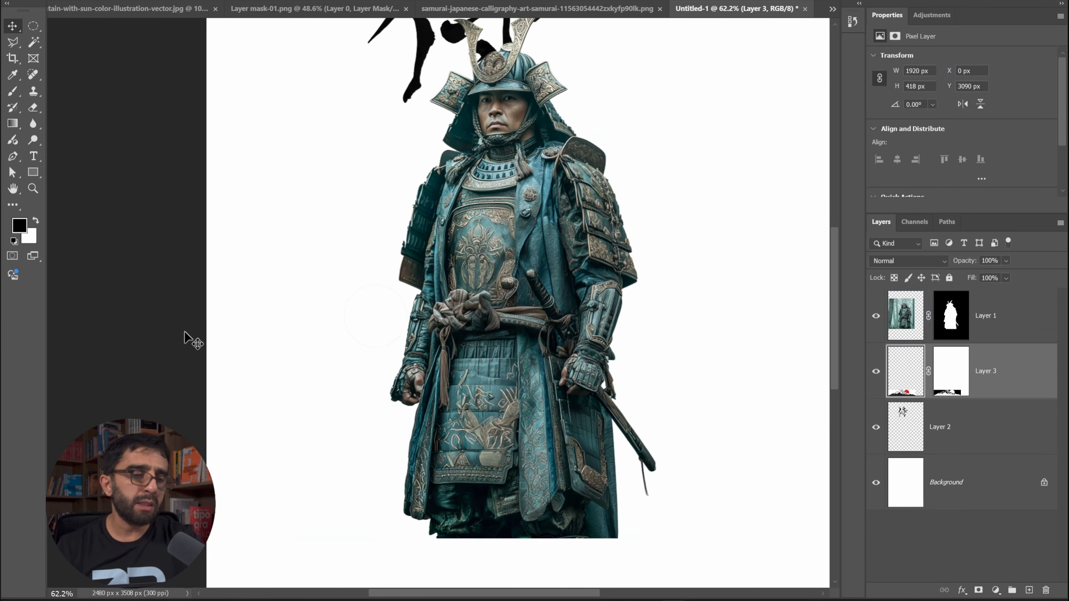
key(z)
drag(447, 276, 423, 273)
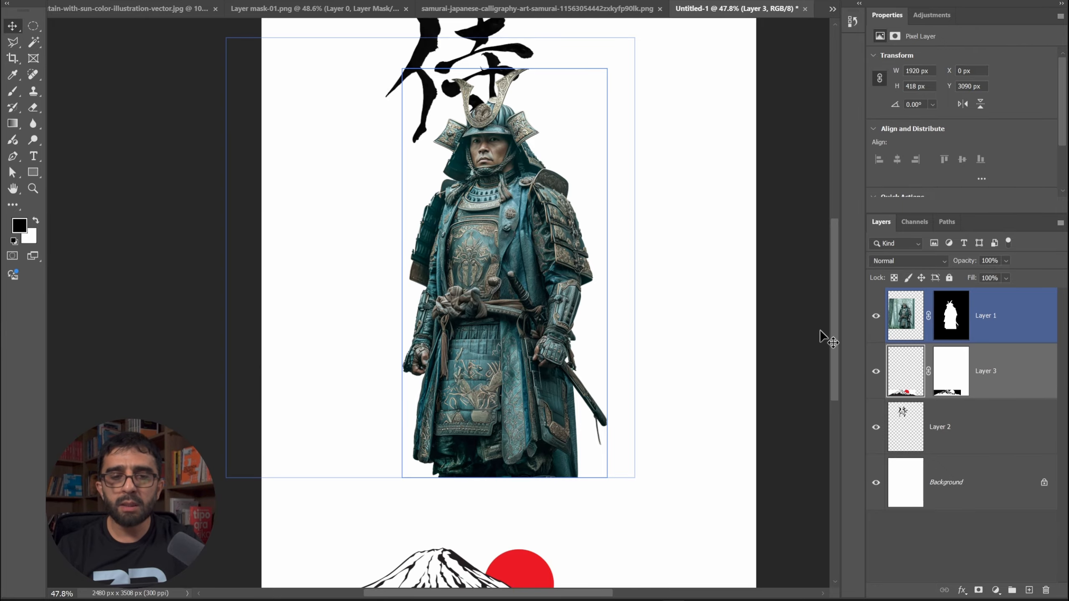
Step: Move the samurai layer clear of the calligraphy to X 248, Y 776 px, leaving its size unchanged when transforming
drag(504, 366, 474, 443)
click(1010, 319)
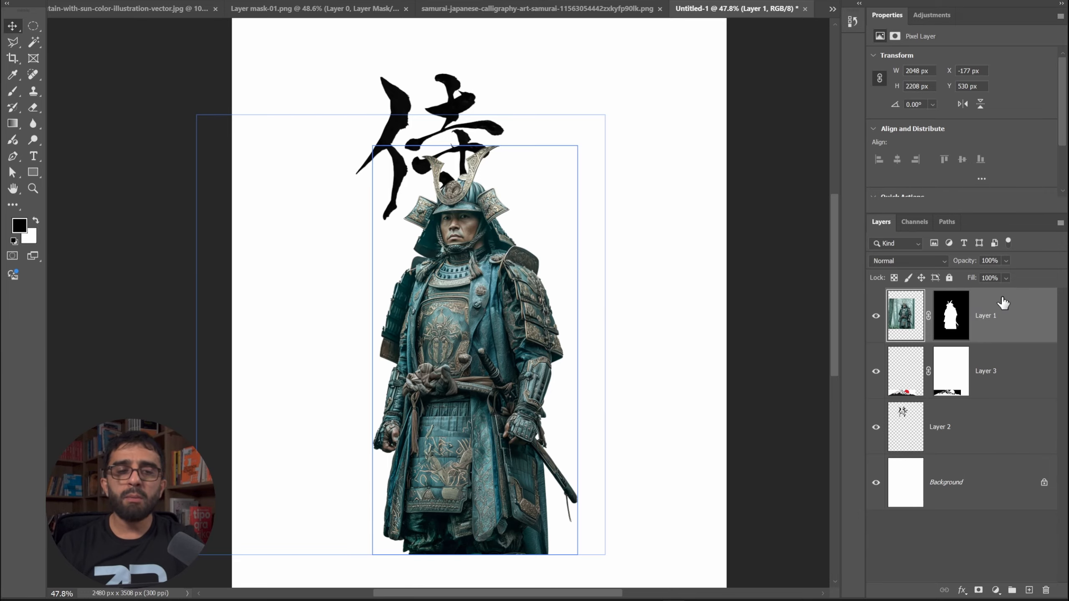
drag(491, 281, 579, 330)
click(467, 174)
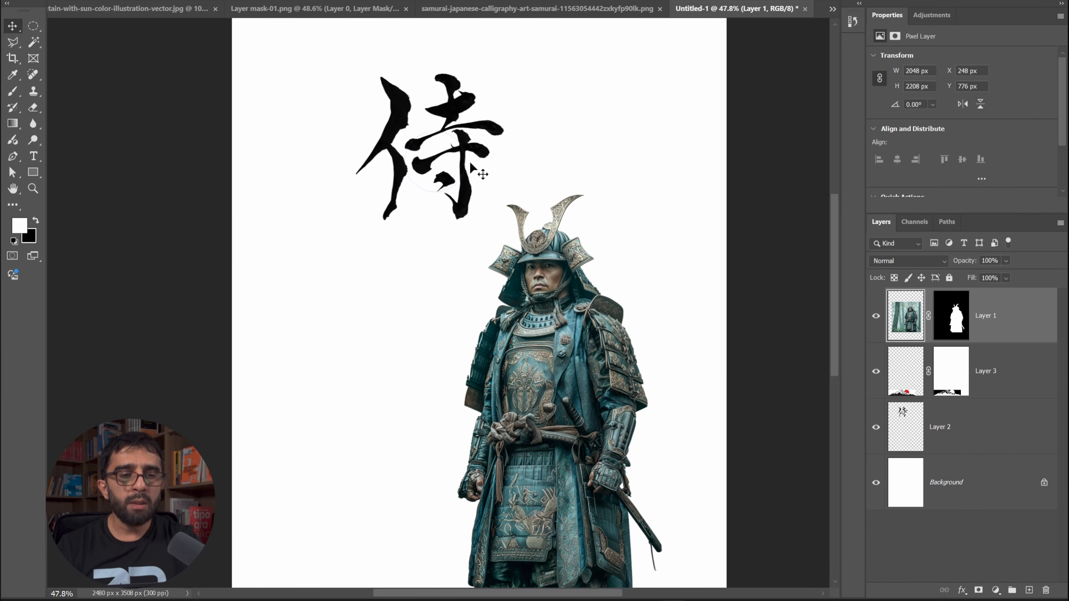
drag(445, 163, 427, 163)
key(ctrl+t)
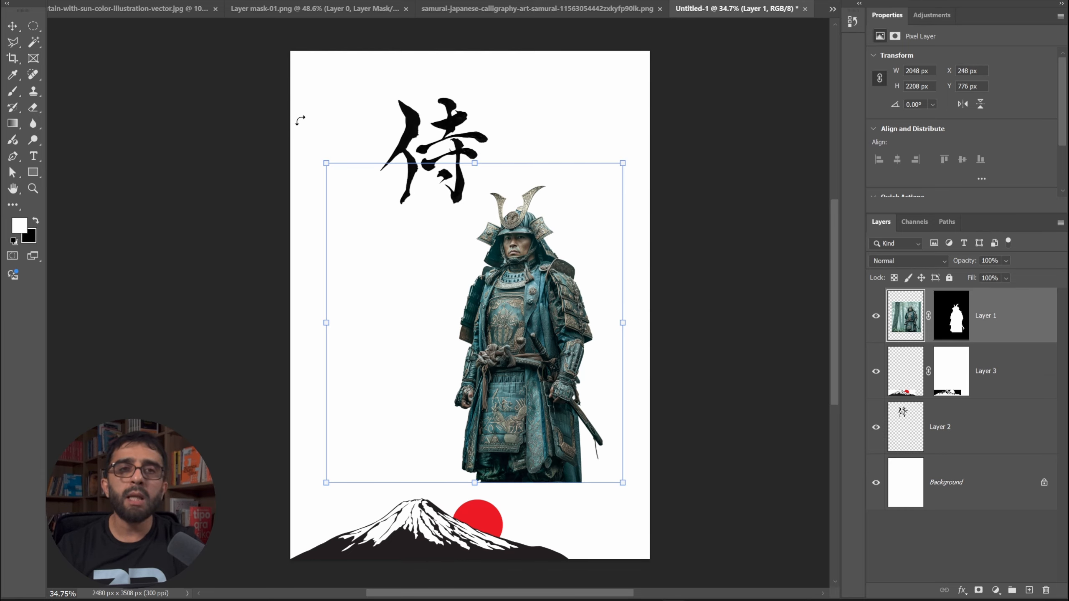
key(Return)
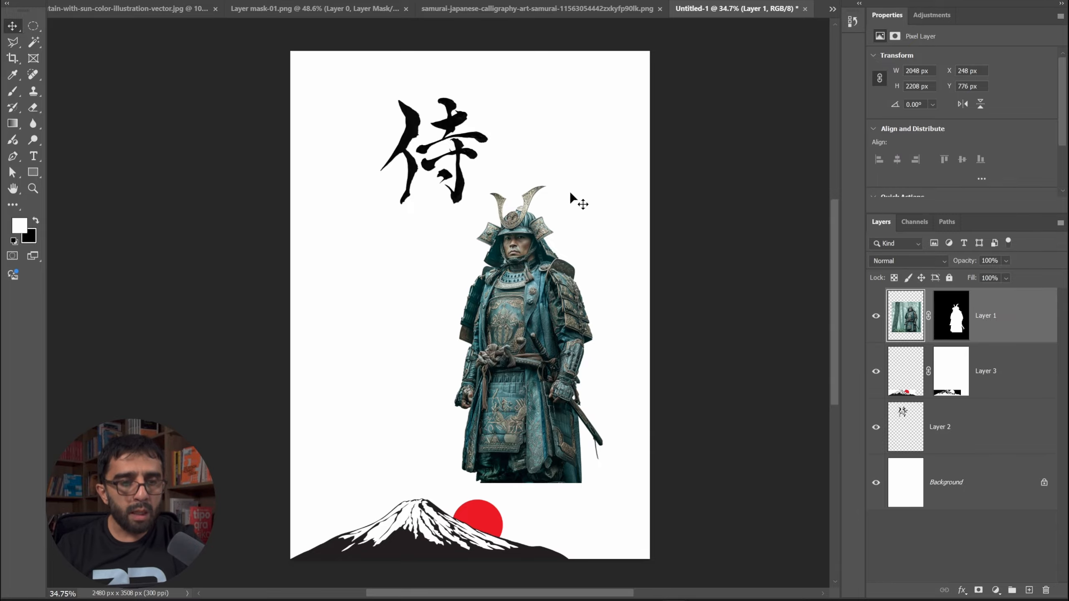
Step: Examine the samurai cutout up close from the helmet down to the thin cord hanging from the sword's scabbard
drag(517, 206, 575, 198)
drag(485, 290, 461, 150)
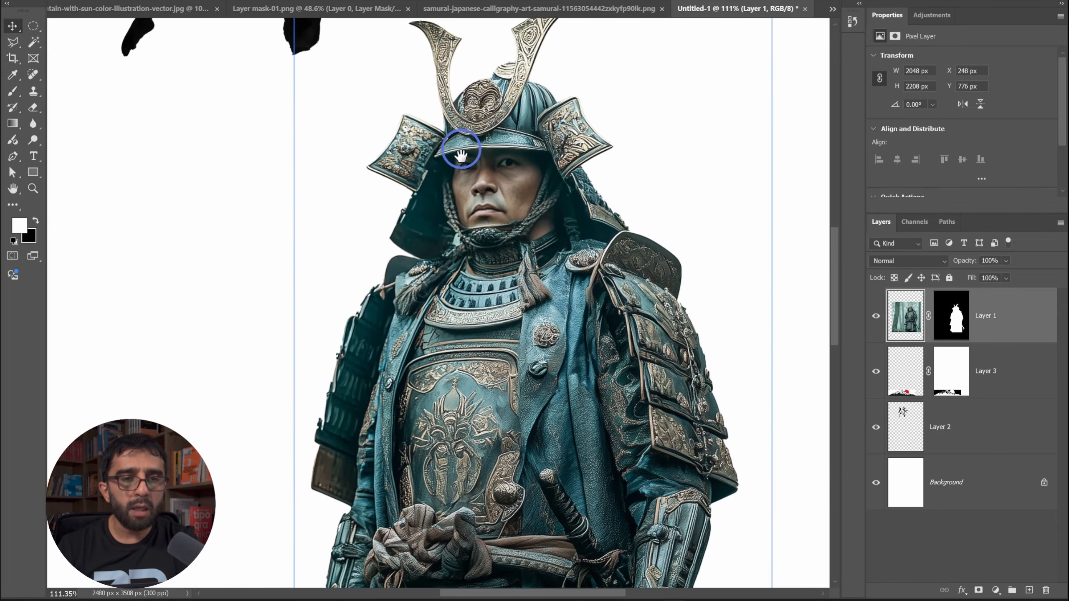
drag(443, 311, 438, 83)
drag(626, 454, 496, 234)
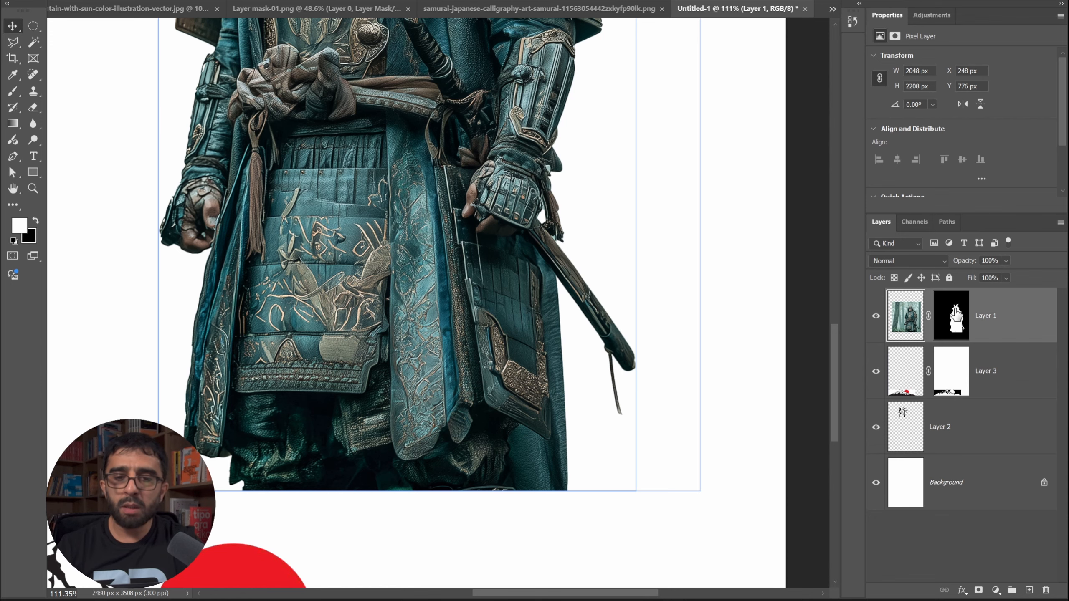
key(ctrl+space)
drag(616, 388, 577, 278)
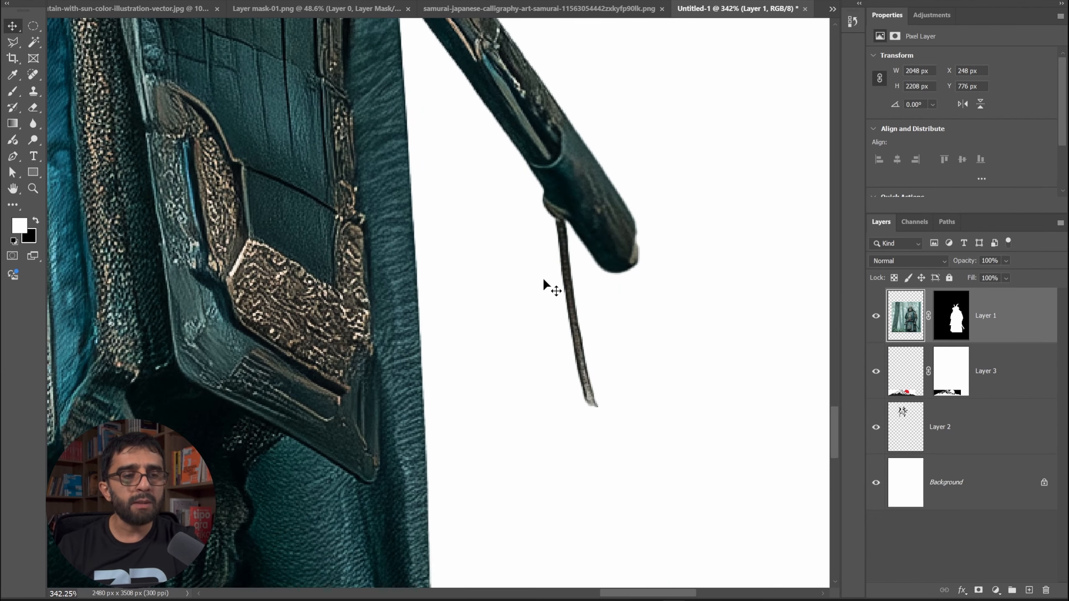
Step: Switch the samurai layer's editing target back and forth between its mask and its picture, ending on the picture
click(957, 318)
key(x)
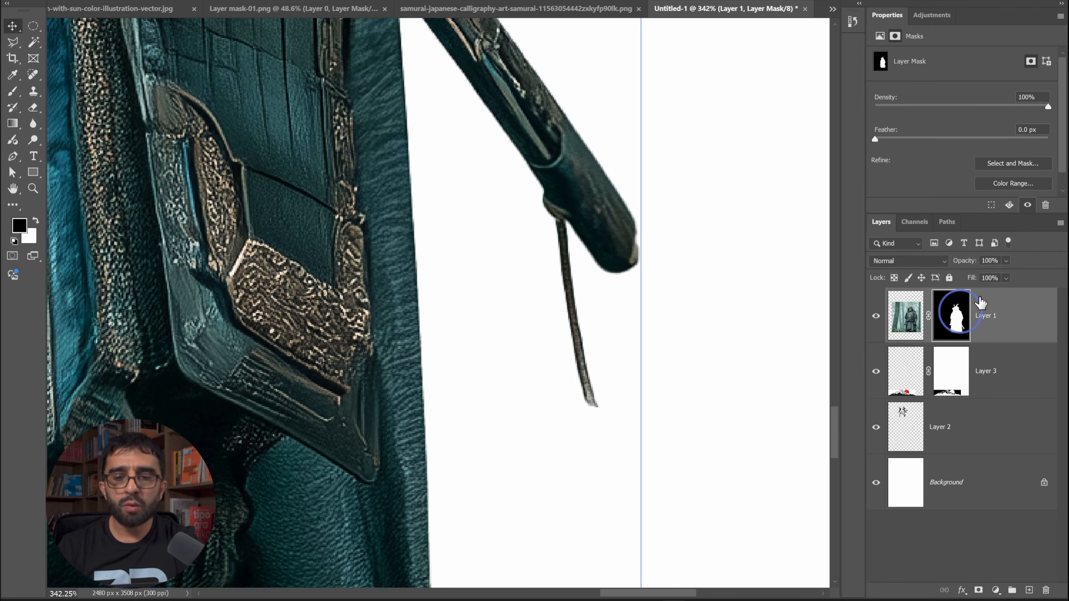
click(913, 310)
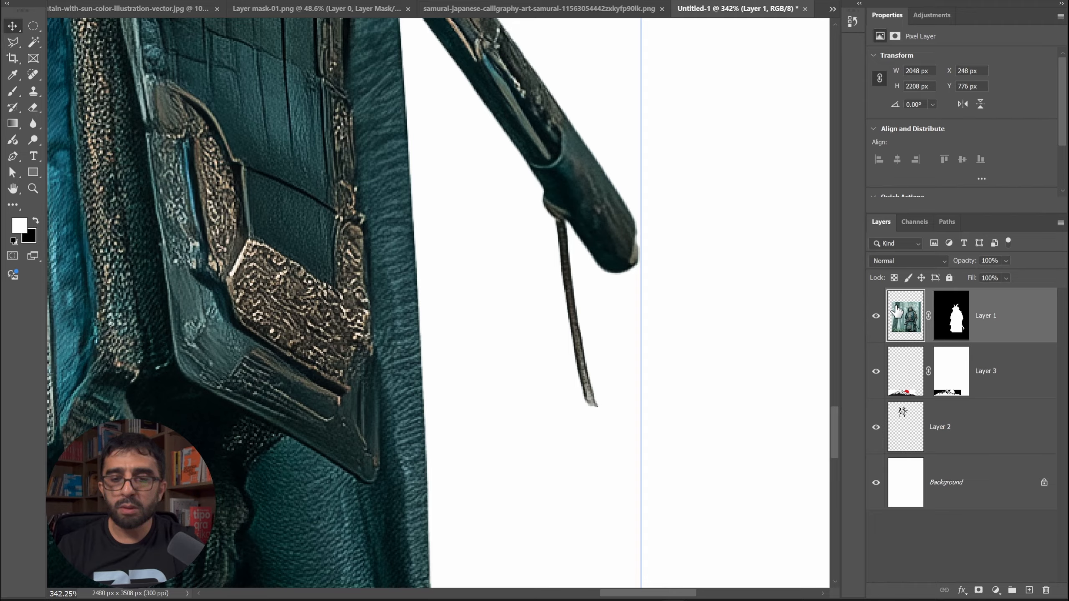
click(953, 315)
click(916, 315)
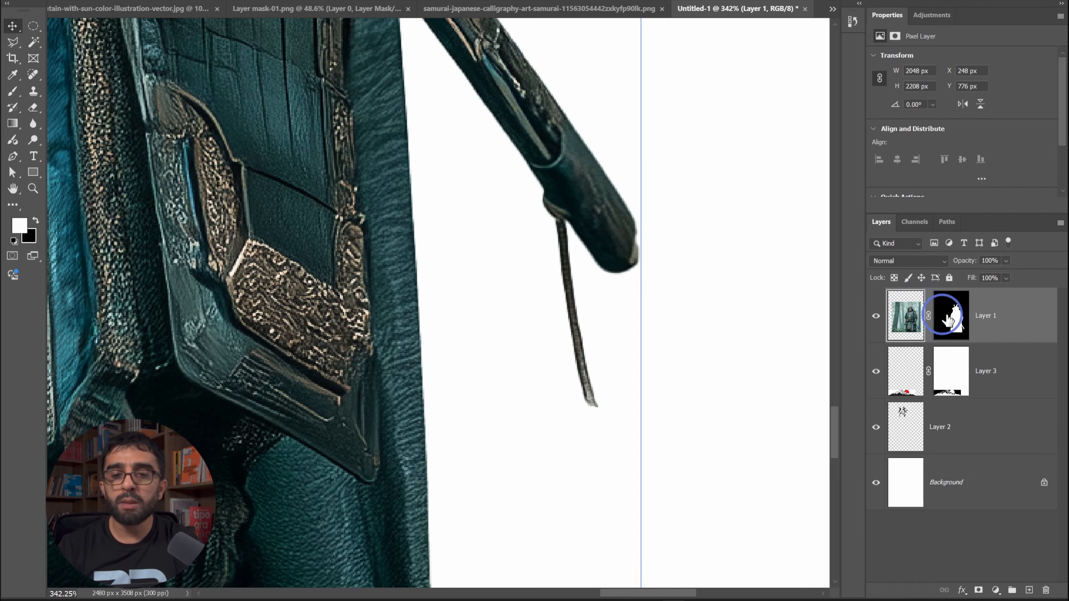
click(953, 319)
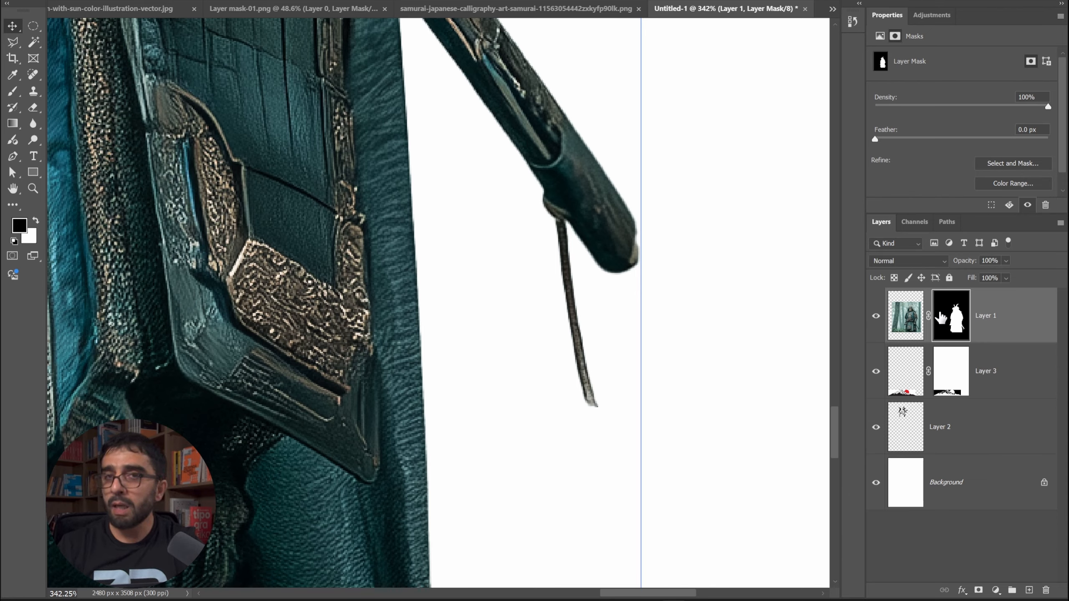
click(917, 316)
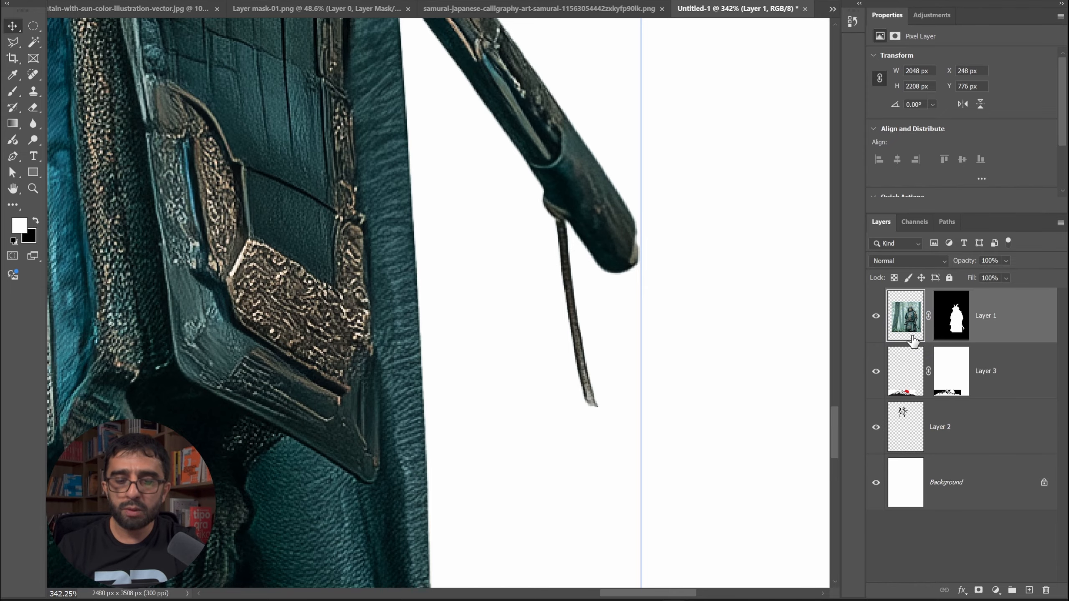
Step: Get the Brush tool ready on the samurai picture with a red foreground colour and a green background colour
key(b)
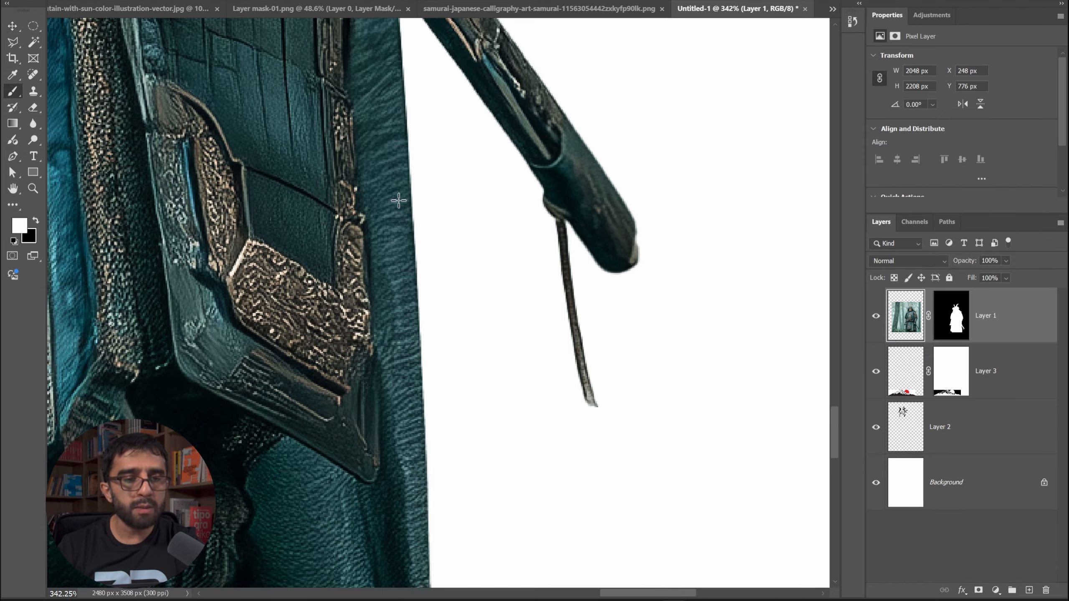
click(19, 225)
click(764, 151)
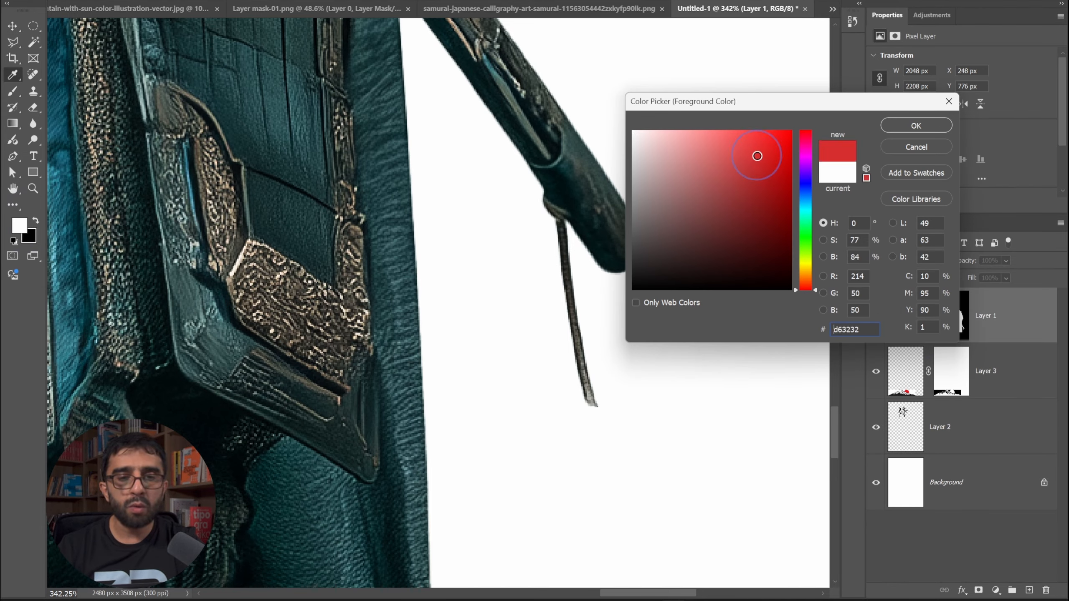
click(913, 126)
click(28, 236)
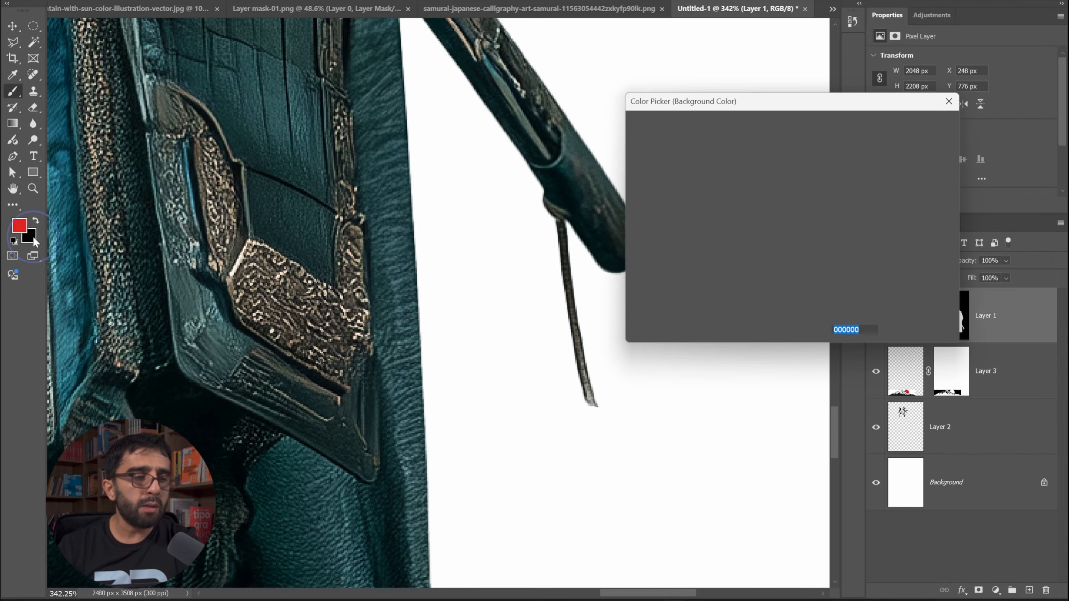
click(805, 232)
click(742, 150)
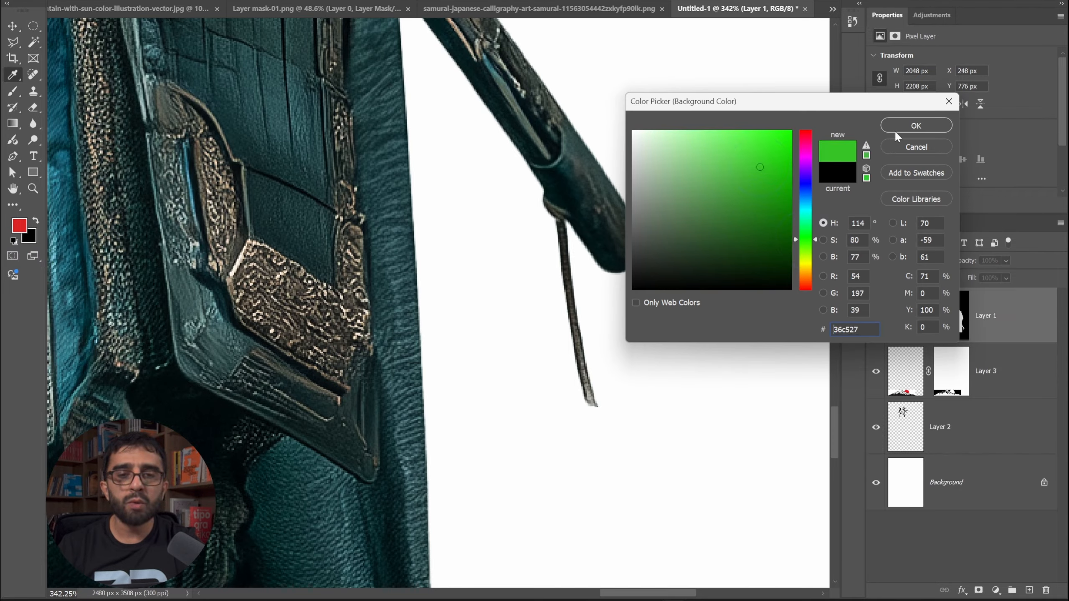
click(916, 126)
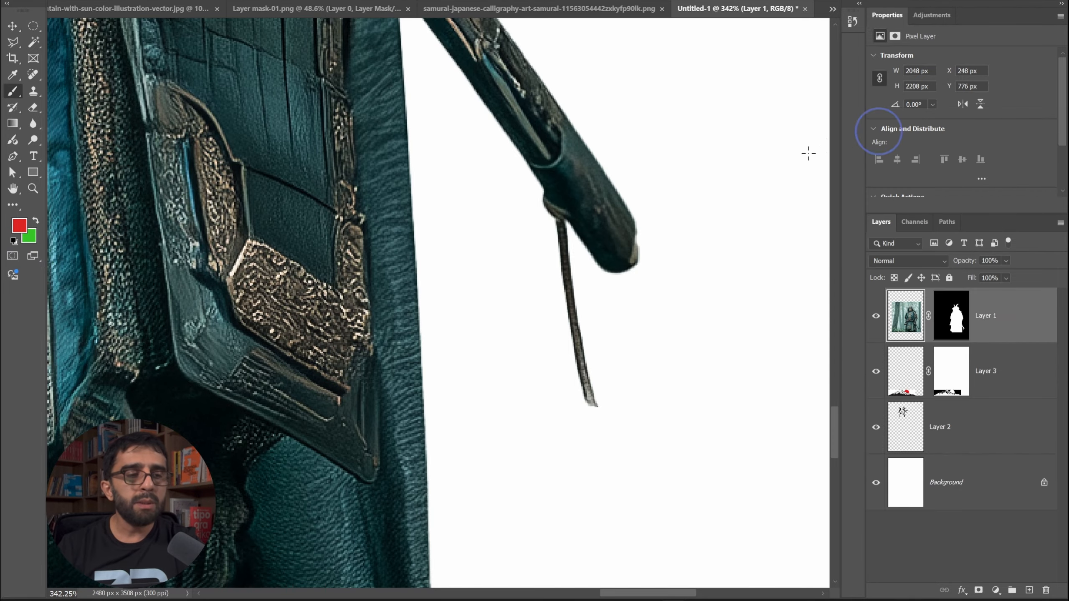
Step: Choose the Soft Round brush at a size of 61 px
right_click(444, 222)
click(533, 254)
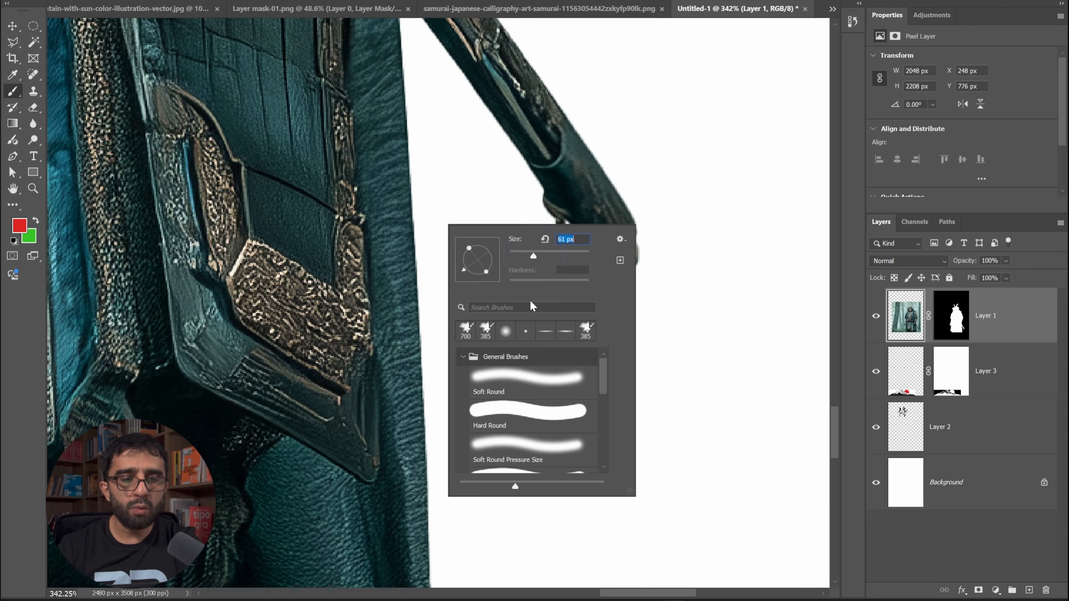
click(517, 374)
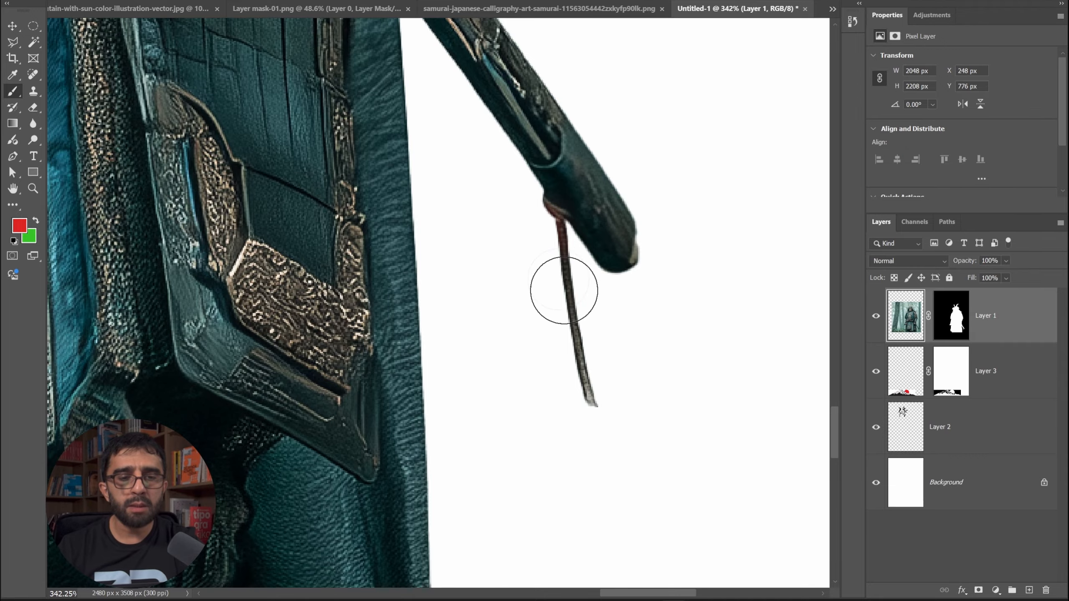
Step: Paint red over the hanging cord, the scabbard's end and the armour plate directly on the samurai picture
mouse_move(564, 287)
mouse_down()
mouse_move(596, 359)
mouse_move(565, 392)
mouse_up()
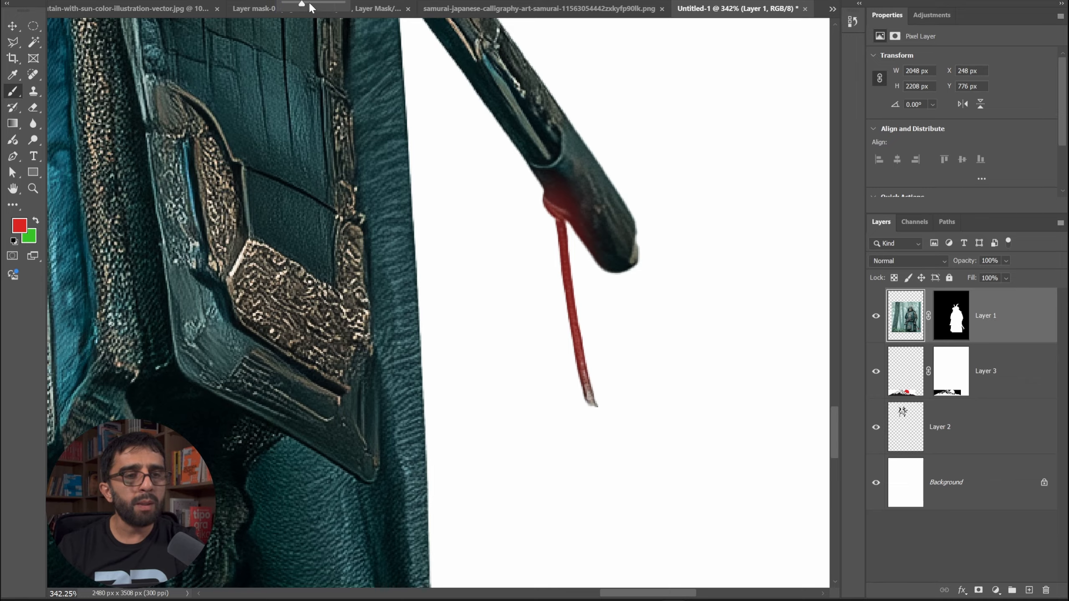
mouse_move(542, 191)
mouse_down()
mouse_move(606, 243)
mouse_move(537, 175)
mouse_up()
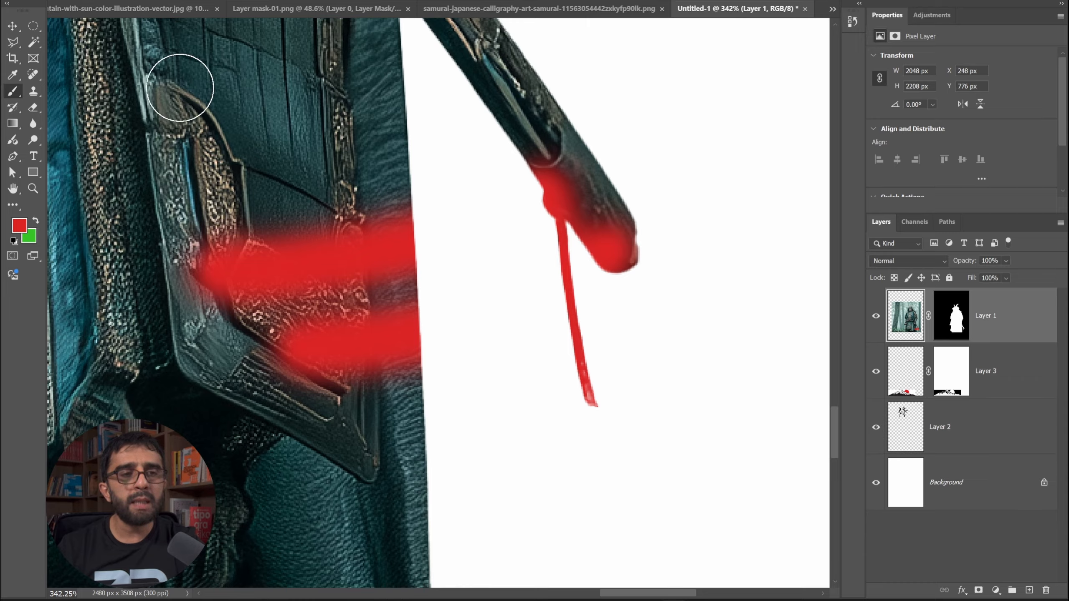
mouse_move(353, 114)
mouse_down()
mouse_move(297, 235)
mouse_move(406, 293)
mouse_up()
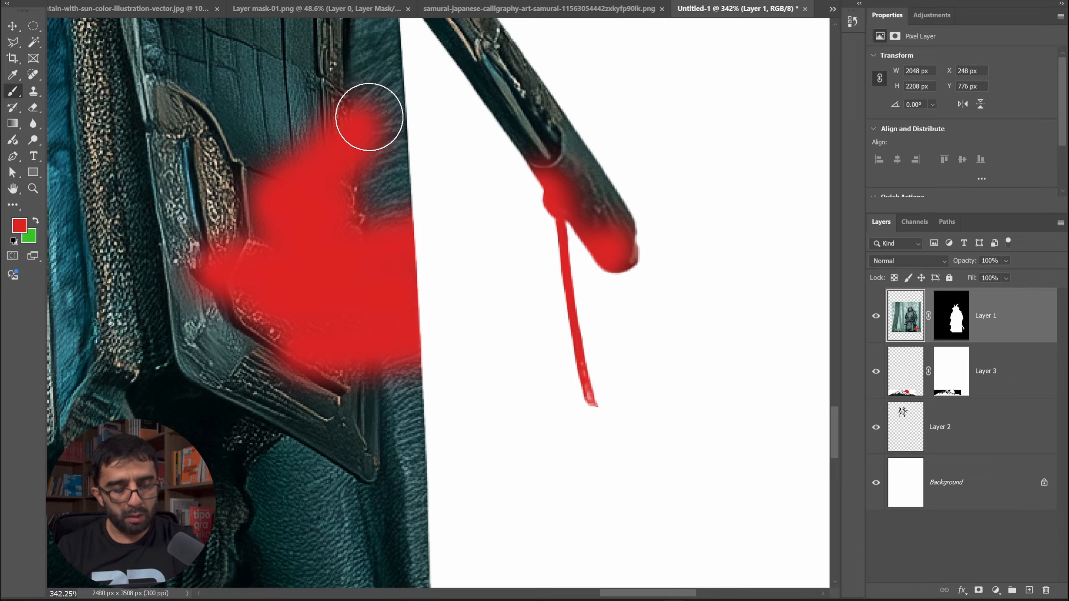
Step: Undo all red paint strokes on the samurai picture
key(ctrl+z)
key(ctrl+z)
key(ctrl+z)
key(ctrl+z)
key(ctrl+z)
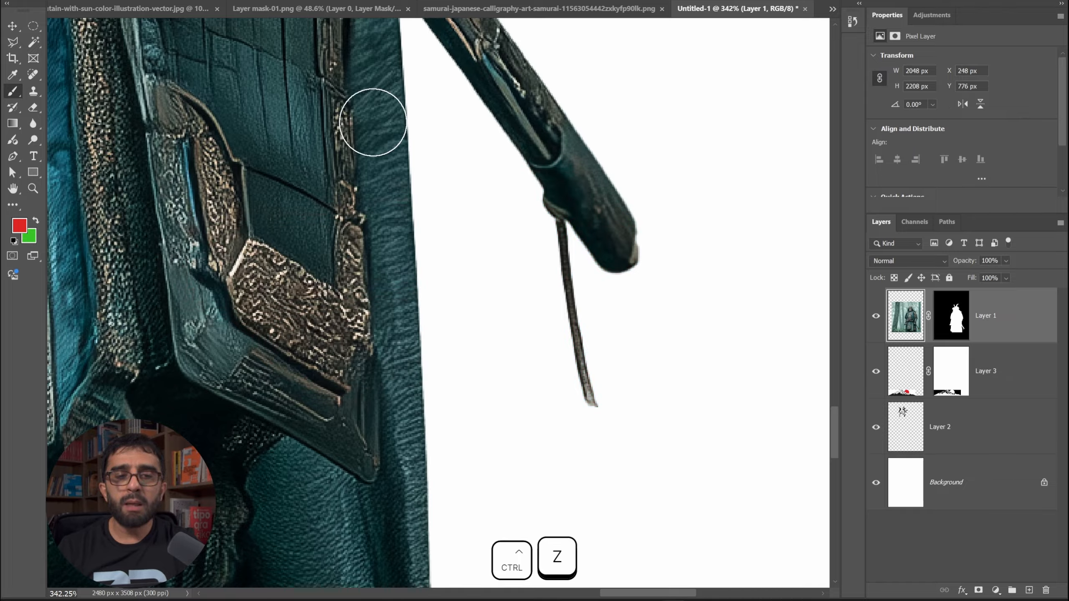
Step: Compare the colours available for the samurai's picture and its mask, ending with the layer mask active for painting
click(956, 313)
click(911, 322)
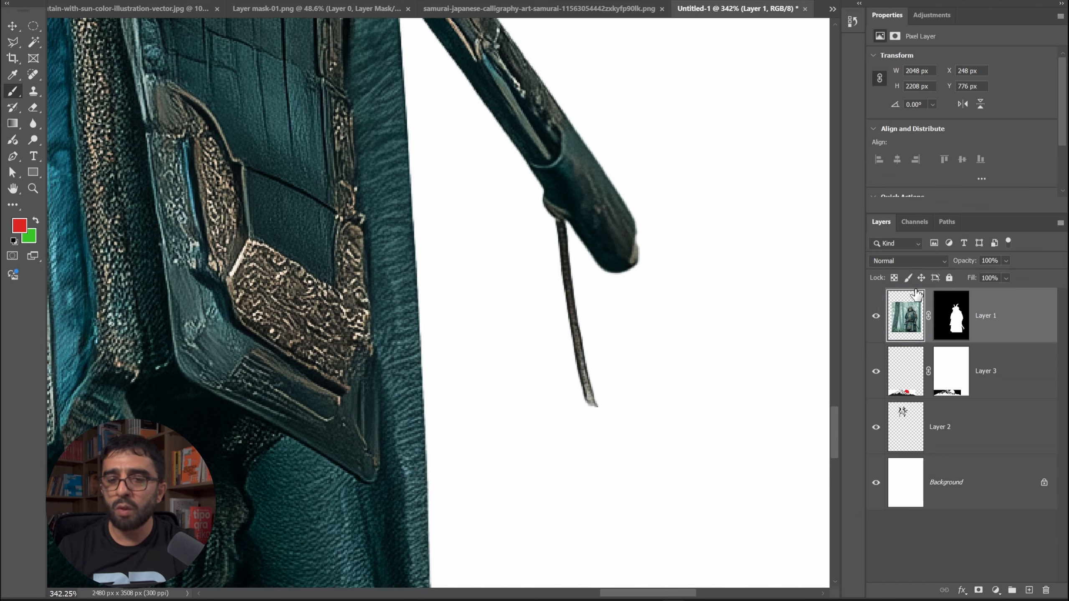
click(955, 311)
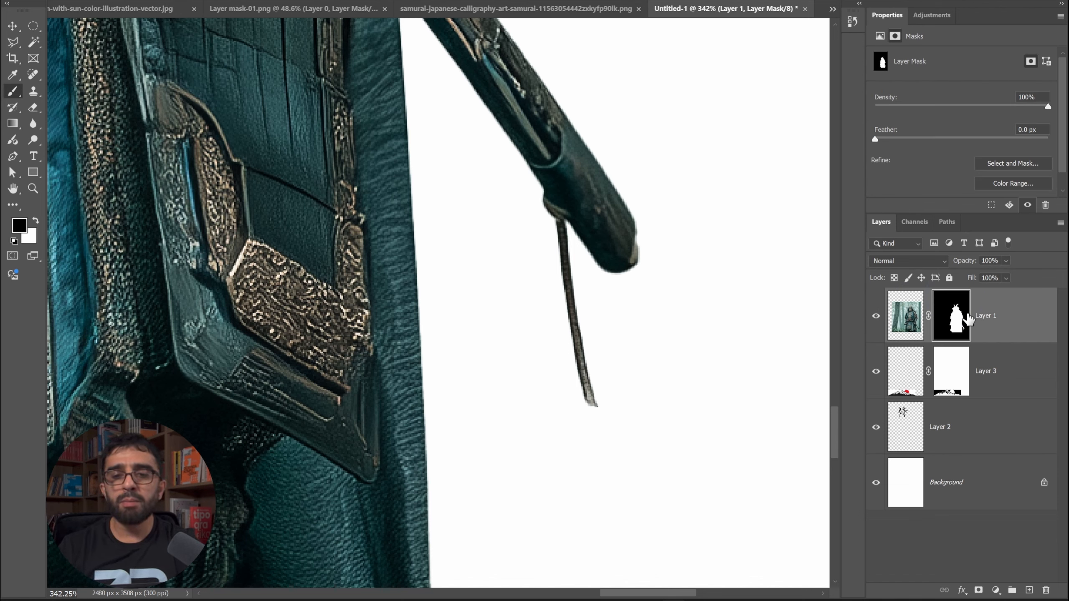
click(909, 314)
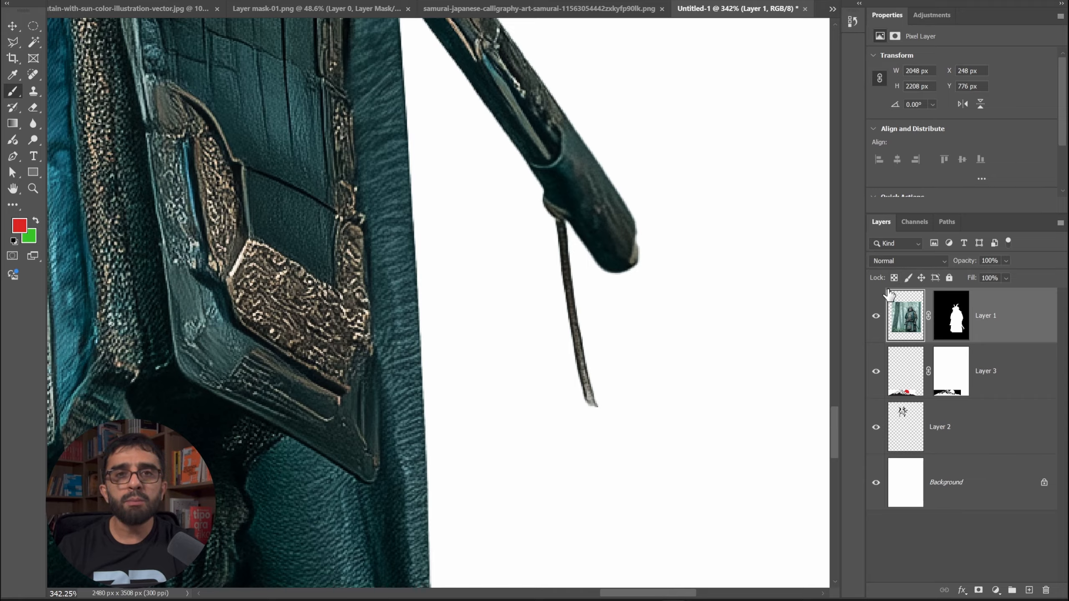
click(950, 318)
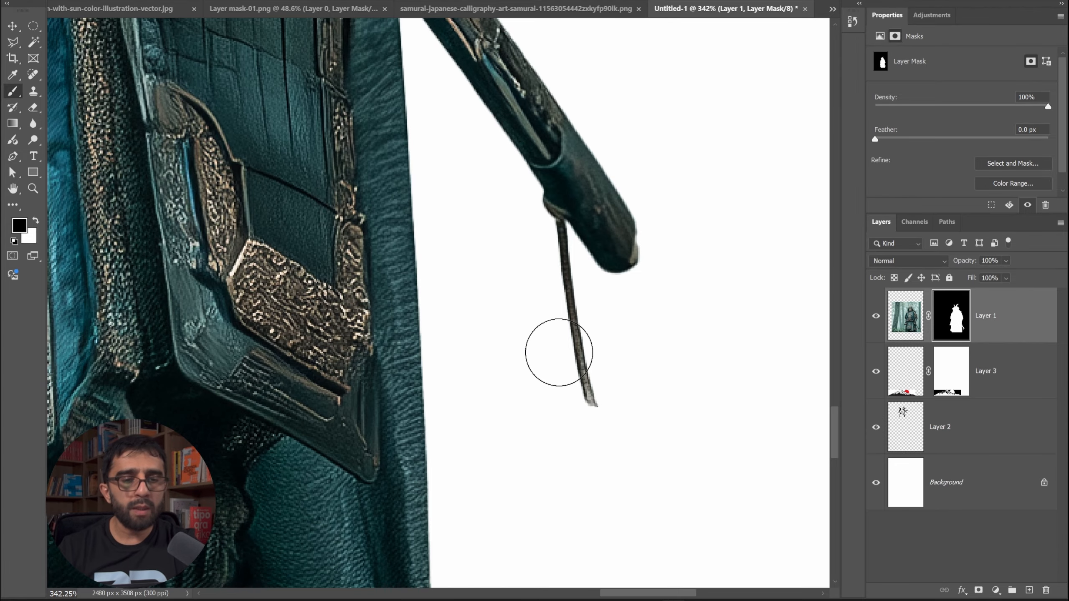
Step: Paint black on the samurai's mask with the soft 61 px brush to hide the cord's lower part and a patch of the armour plate
drag(559, 307, 592, 420)
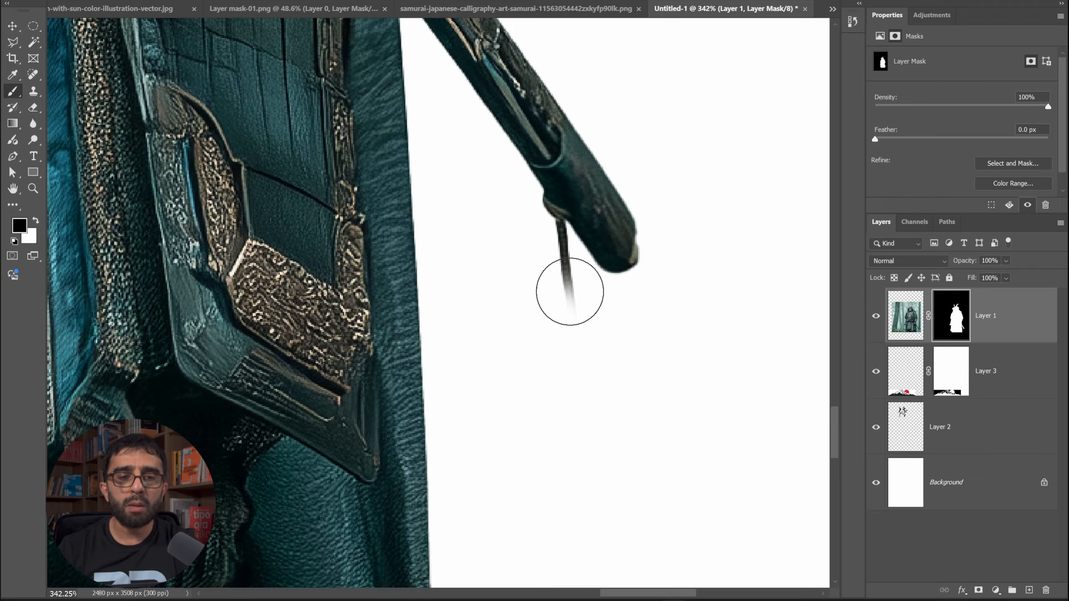
right_click(562, 295)
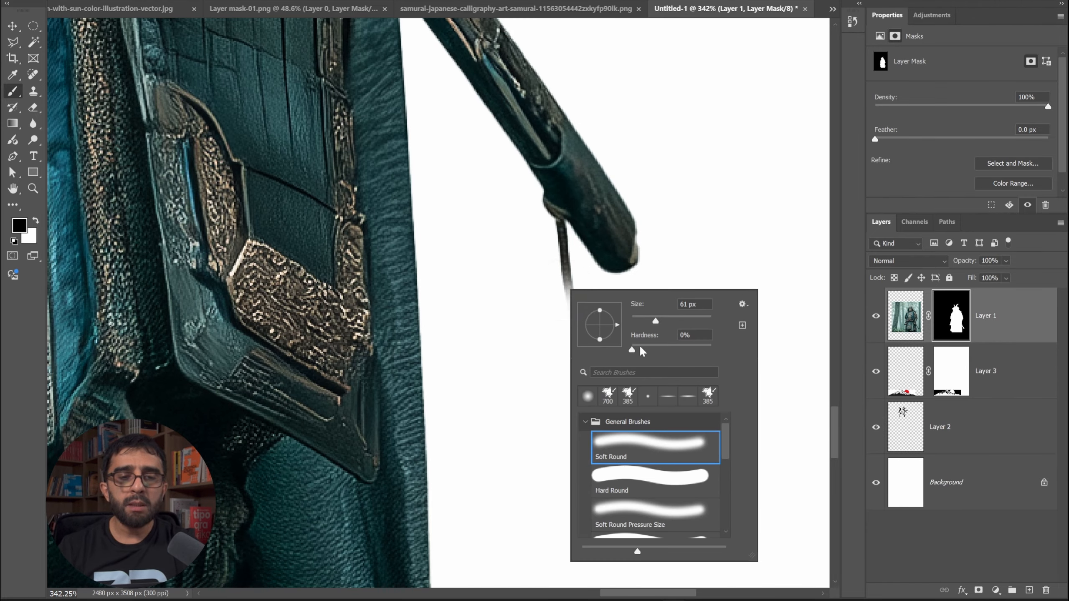
click(555, 295)
mouse_move(294, 231)
mouse_down()
mouse_move(328, 317)
mouse_move(266, 141)
mouse_move(337, 223)
mouse_up()
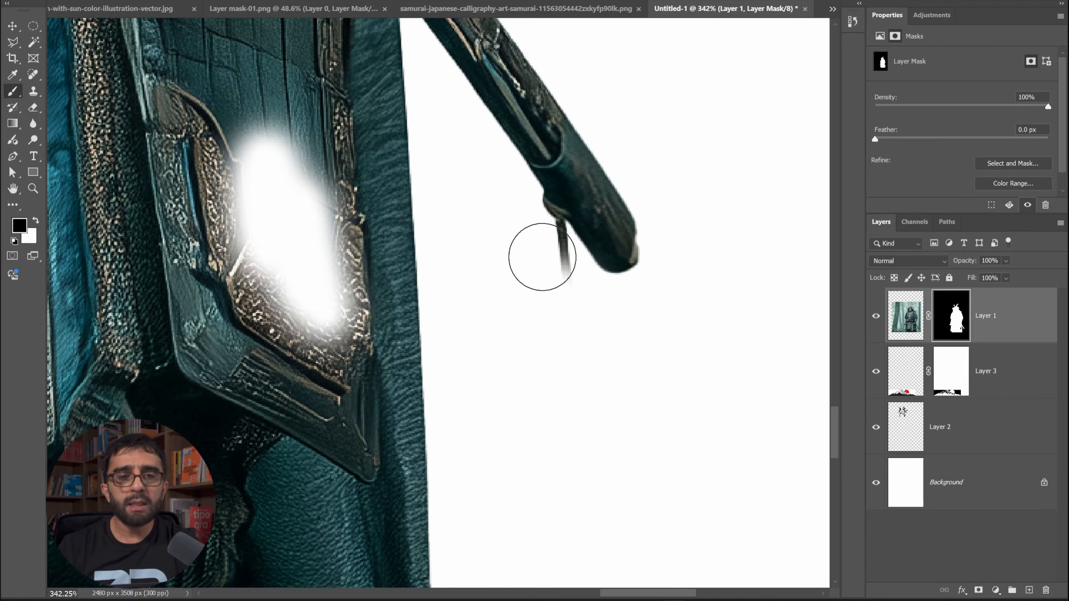
Step: Make the brush larger and hard-edged, and paint black on the mask over more of the armour plate and the rest of the cord
right_click(547, 266)
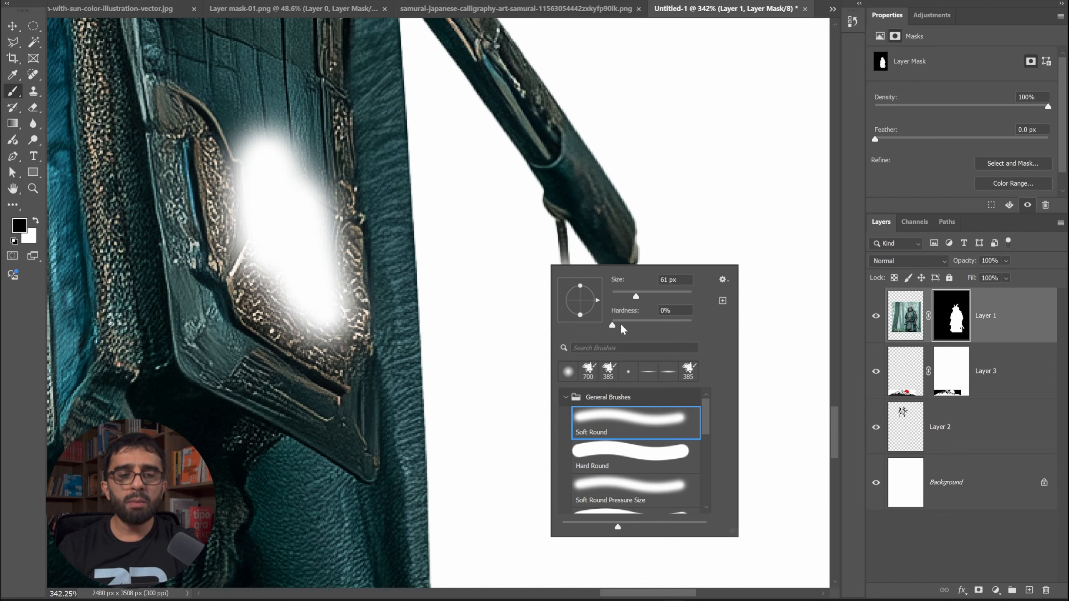
key(Return)
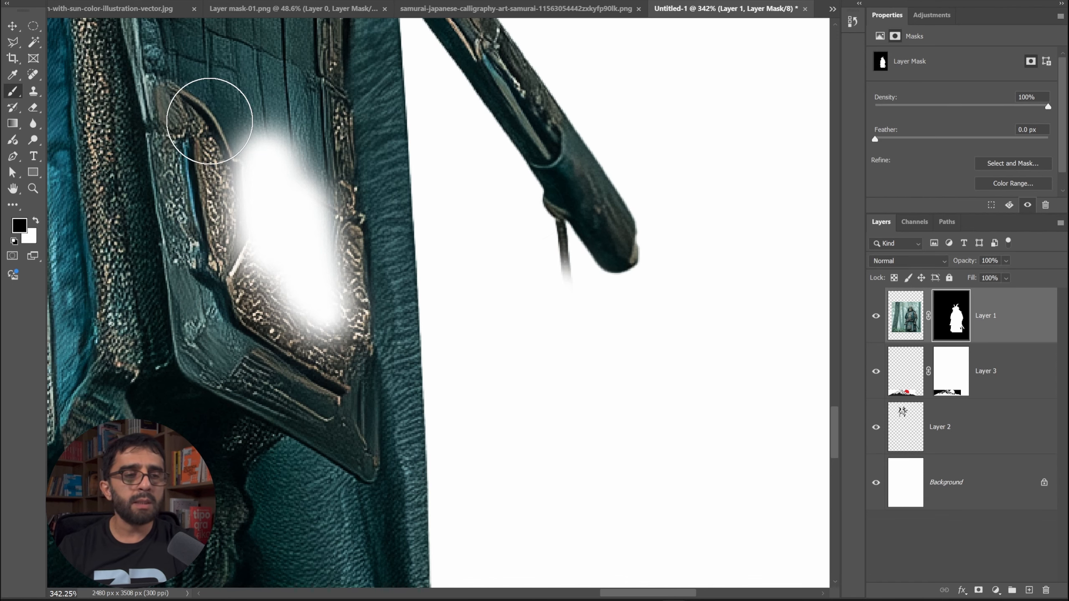
mouse_move(209, 143)
mouse_down()
mouse_move(235, 118)
mouse_move(274, 164)
mouse_up()
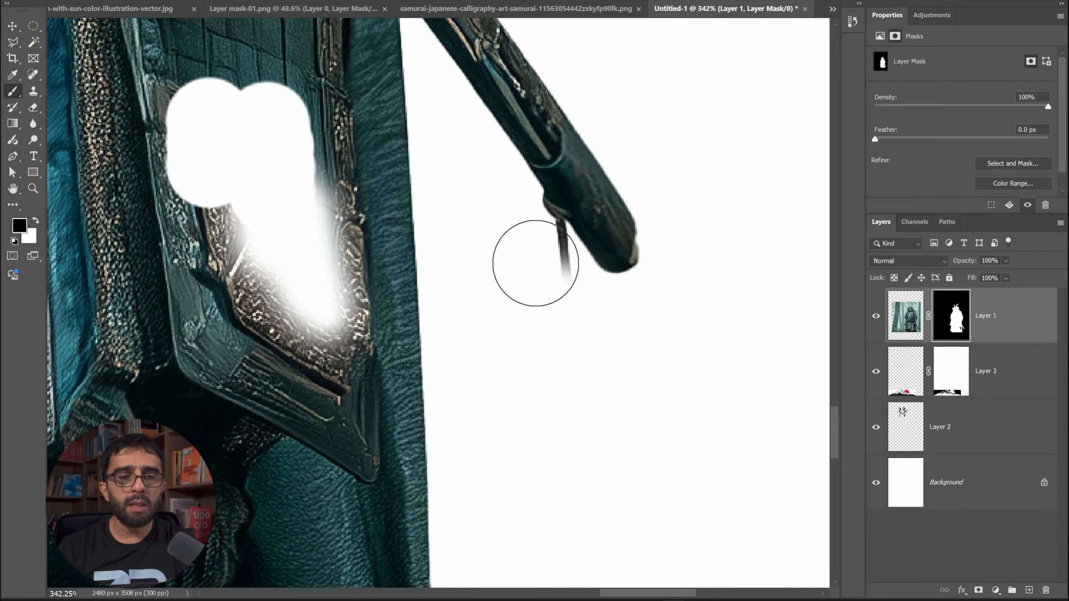
drag(535, 262, 536, 258)
click(537, 255)
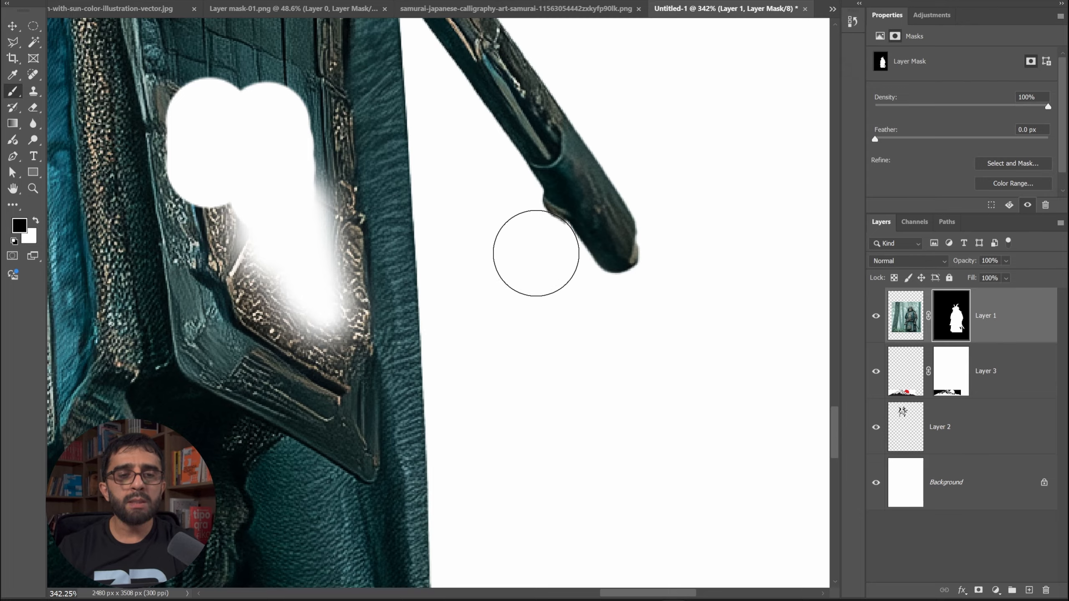
click(535, 254)
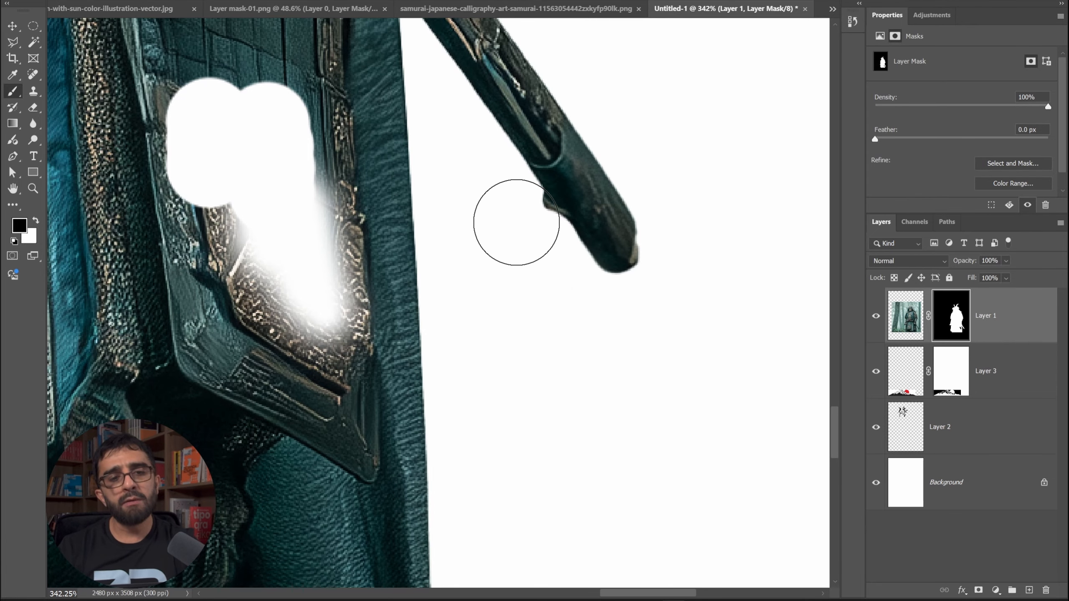
Step: Paint black on the samurai's mask over the cord remnant at the scabbard, and soften the brush to paint along the scabbard's other edge
drag(518, 236, 524, 237)
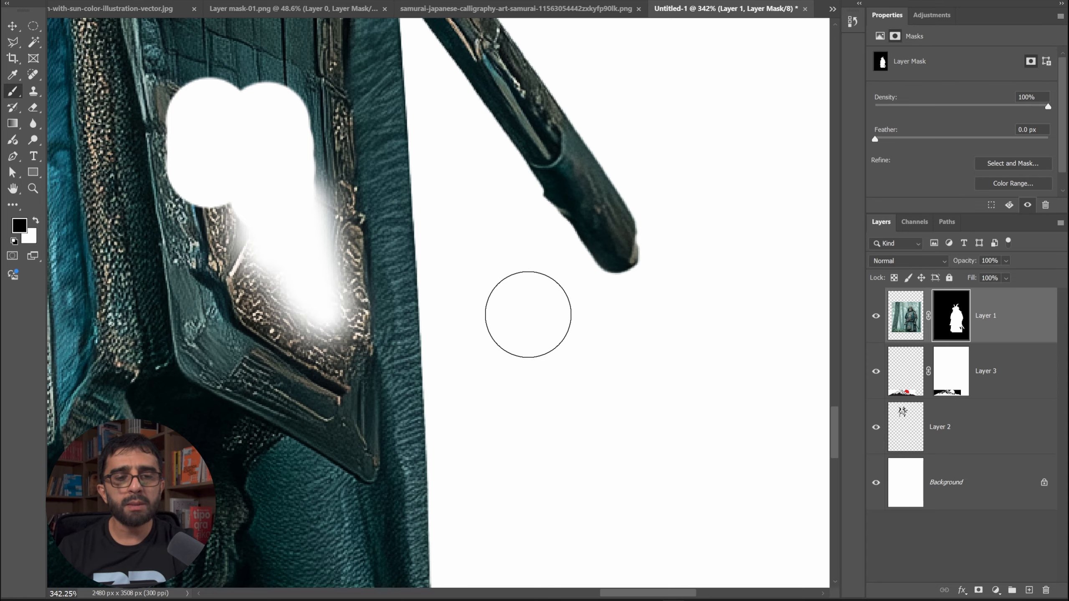
key(alt)
mouse_move(552, 315)
mouse_down()
mouse_move(578, 150)
mouse_move(591, 351)
mouse_move(608, 143)
mouse_move(616, 280)
mouse_move(635, 119)
mouse_move(630, 177)
mouse_move(639, 177)
mouse_up()
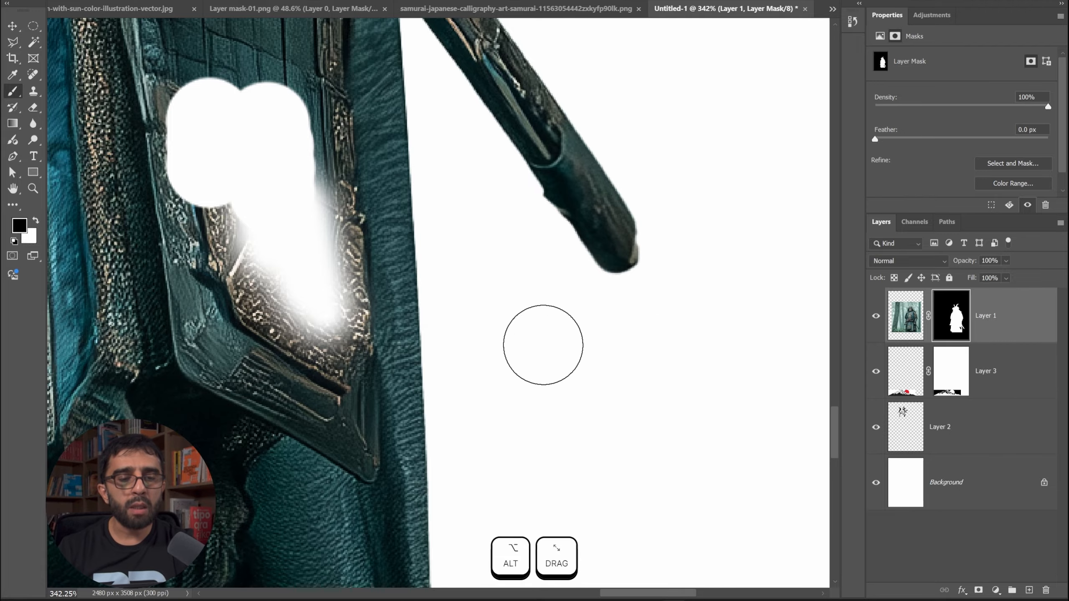
right_click(544, 346)
mouse_move(640, 384)
mouse_down()
mouse_move(627, 383)
mouse_move(701, 384)
mouse_move(608, 394)
mouse_up()
key(Return)
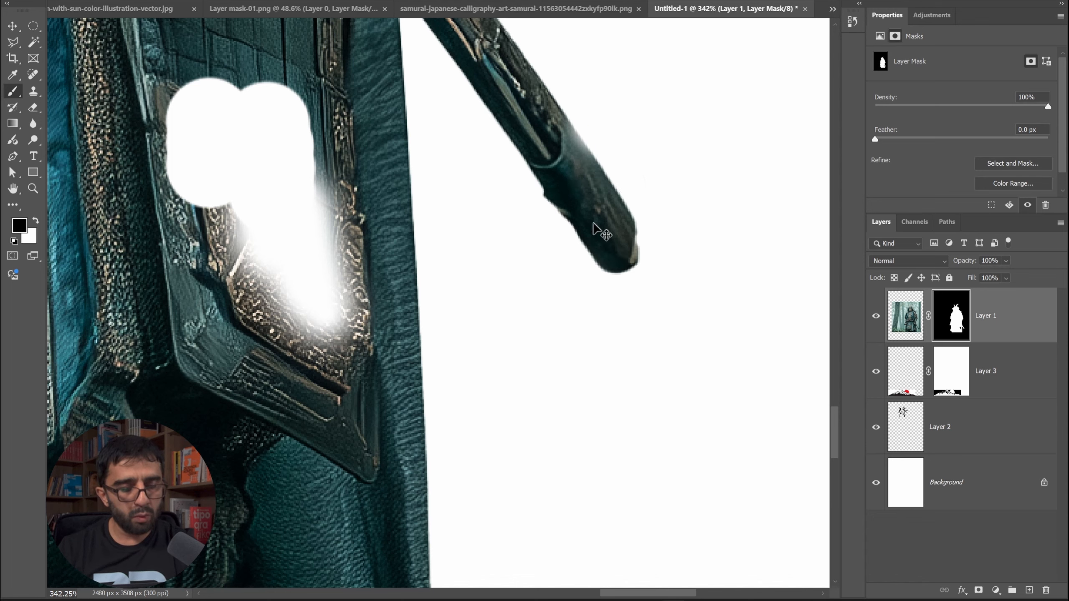
Step: Undo the mask strokes back until the whole armour plate and the cord's upper part are restored
key(ctrl+z)
key(ctrl+z)
key(ctrl+z)
key(ctrl+z)
key(ctrl+z)
key(ctrl+z)
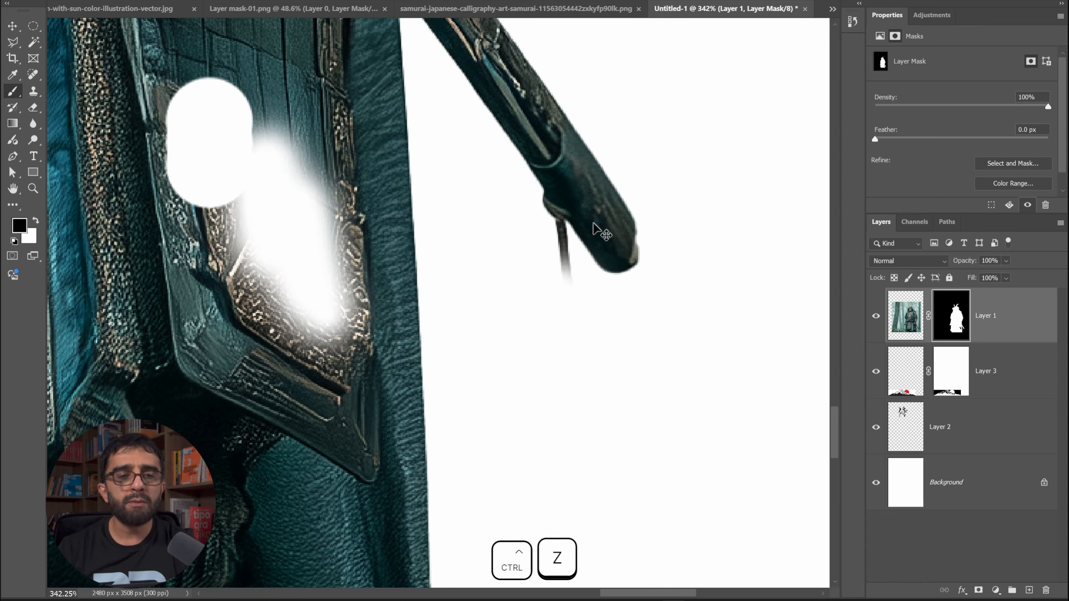
key(ctrl+z)
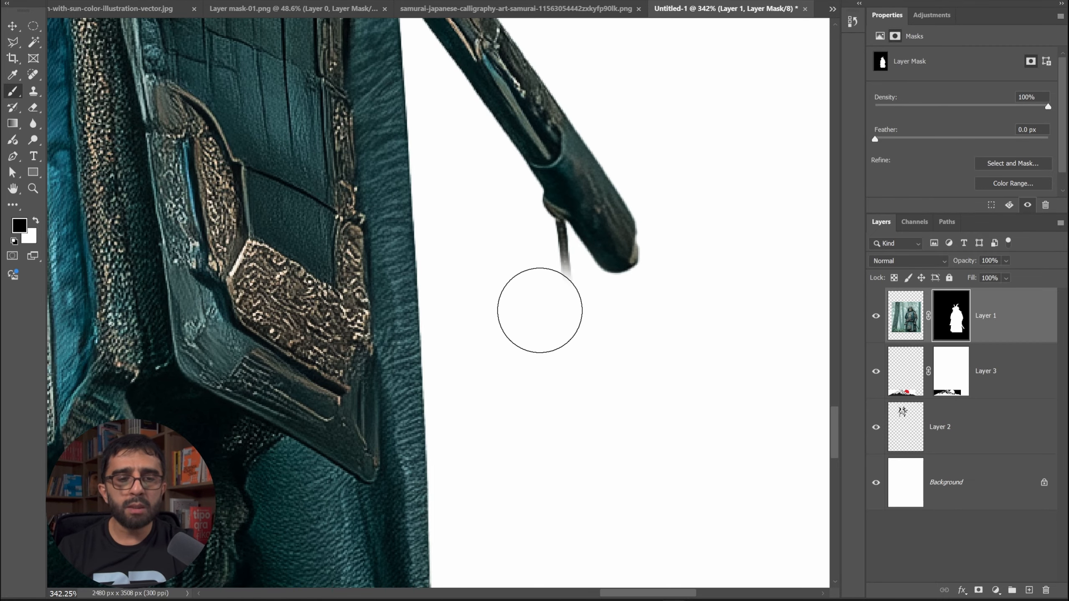
Step: Paint black on the samurai's mask with the round brush at 100% hardness to hide the cord below the scabbard
right_click(541, 311)
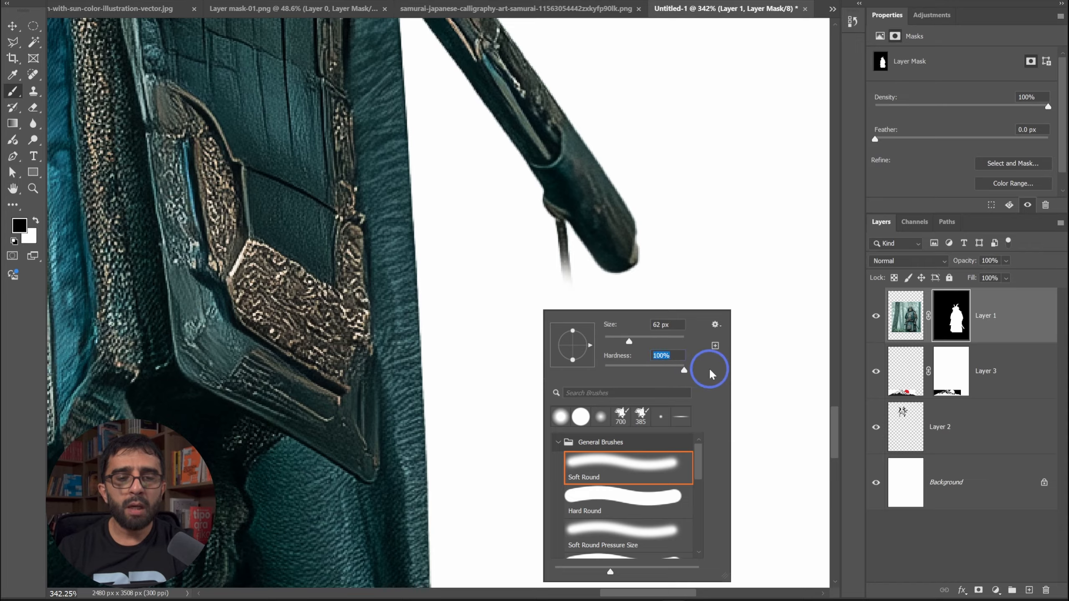
click(699, 268)
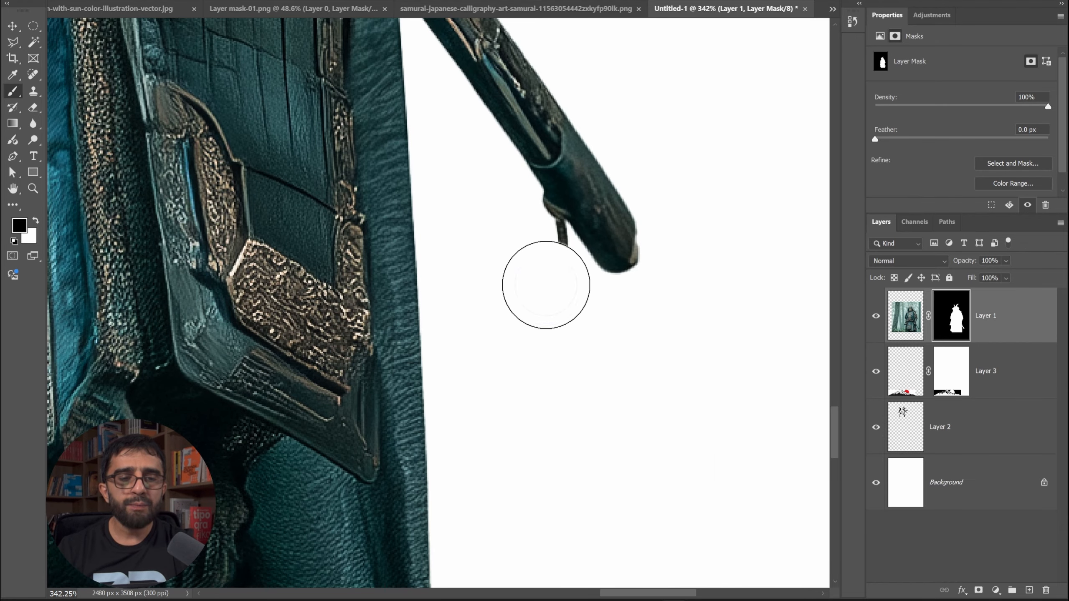
drag(534, 251, 539, 251)
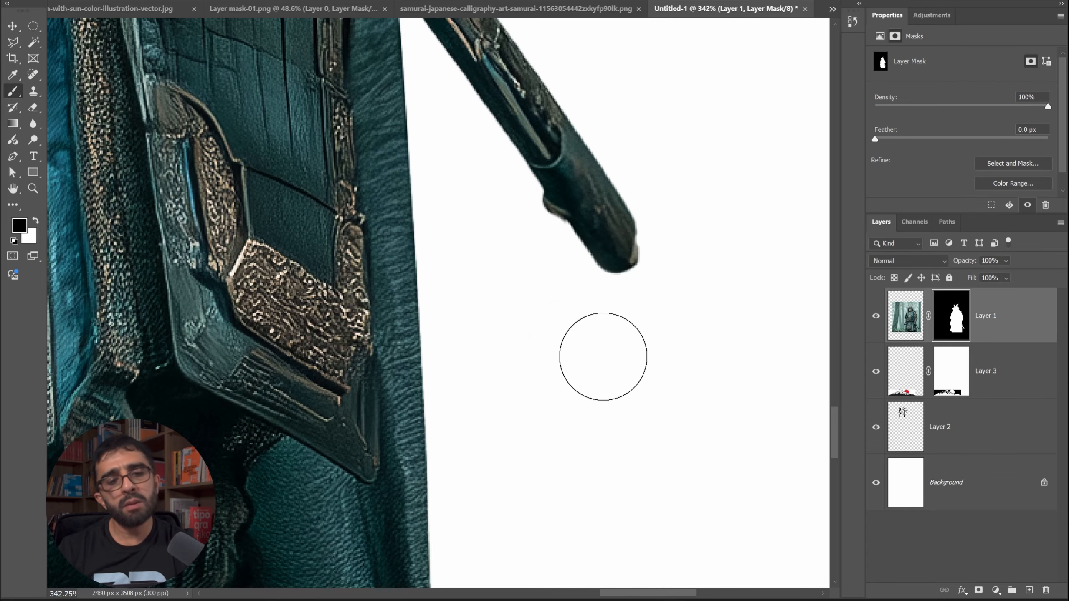
drag(593, 297, 533, 315)
drag(520, 220, 514, 397)
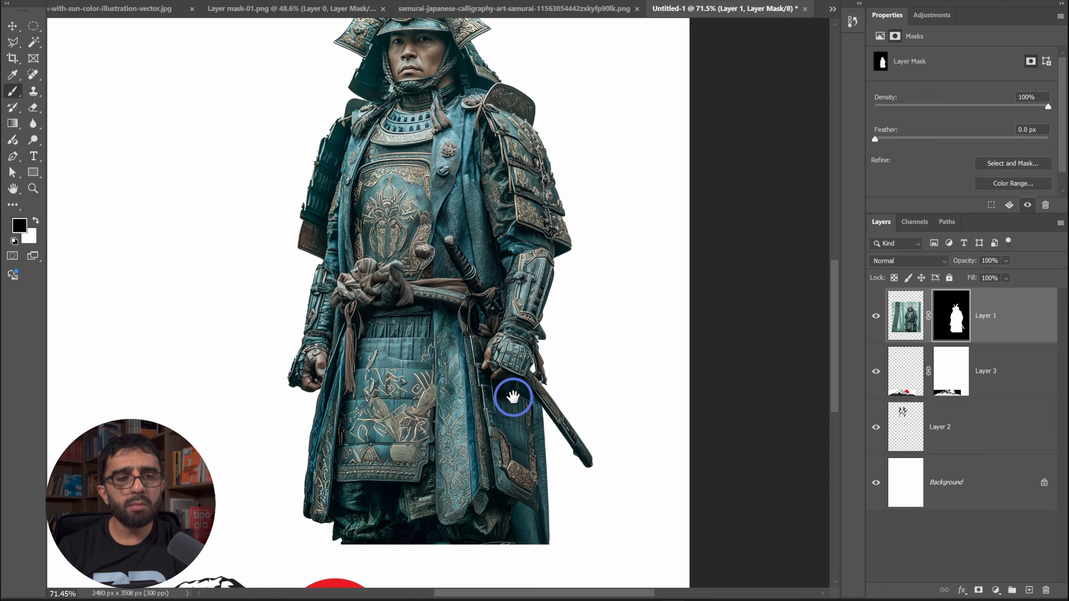
drag(516, 237, 494, 243)
drag(475, 197, 504, 269)
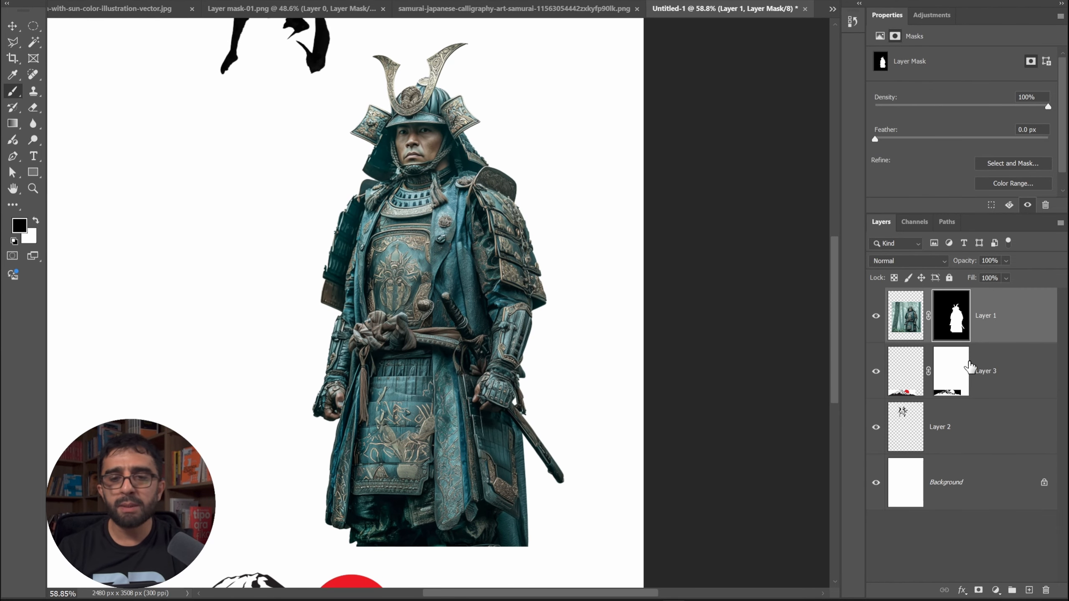
Step: Apply the samurai's layer mask so the cut-out becomes permanent on Layer 1
right_click(954, 312)
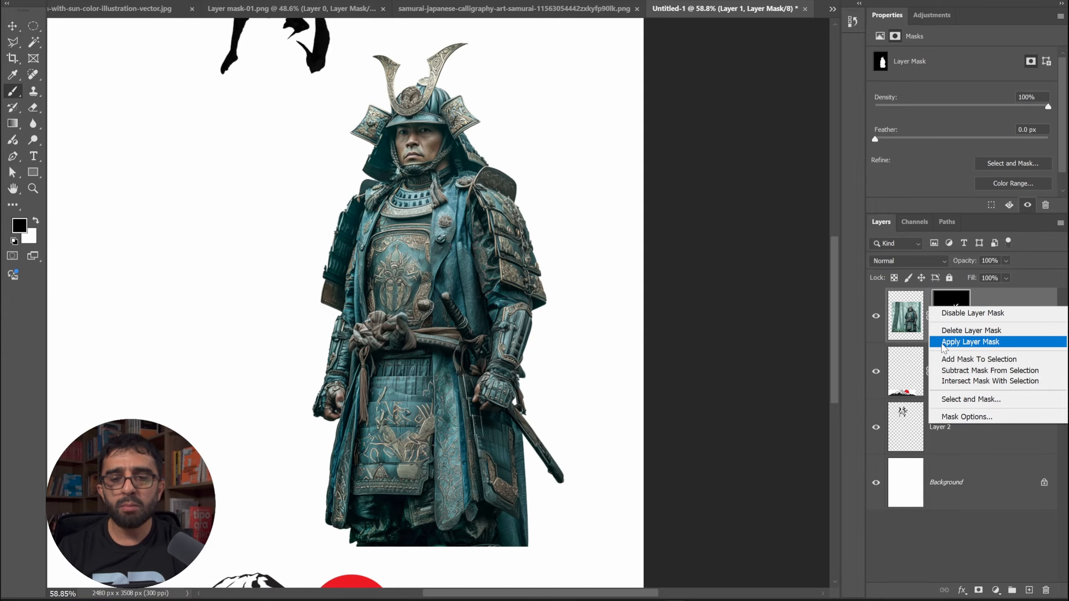
click(955, 343)
drag(482, 369, 460, 364)
key(ctrl+t)
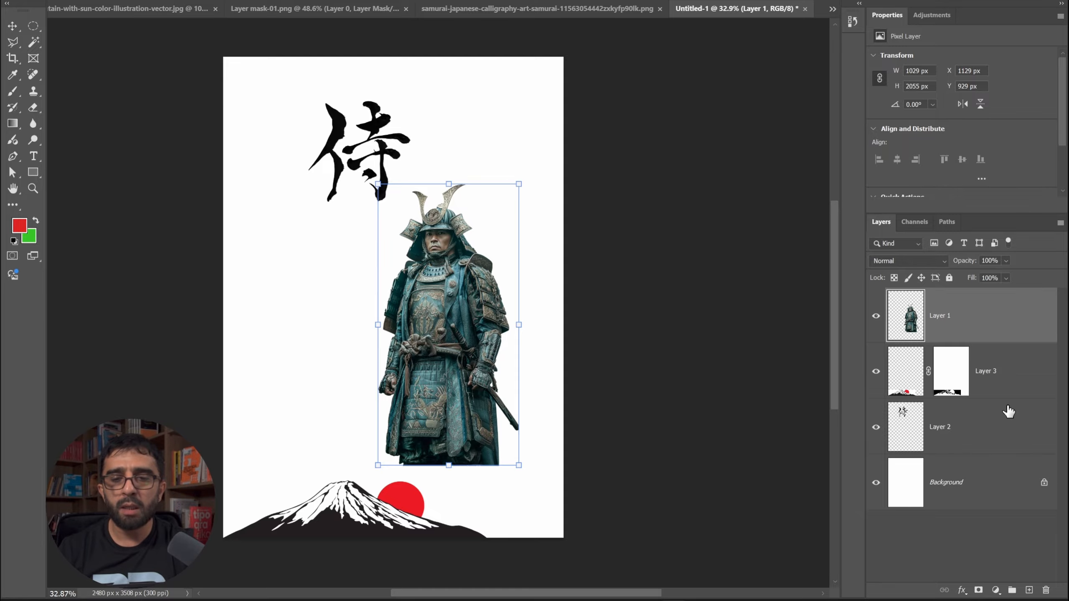
key(Return)
Step: Apply the layer mask of the Mount Fuji and red sun picture on Layer 3
click(951, 370)
key(d)
key(b)
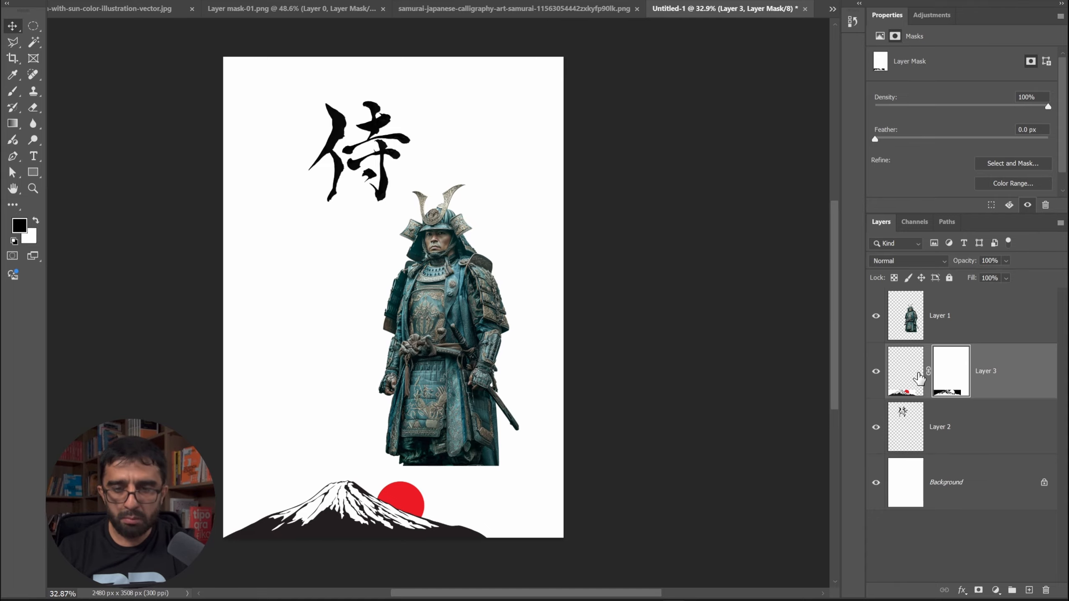
right_click(945, 361)
click(959, 398)
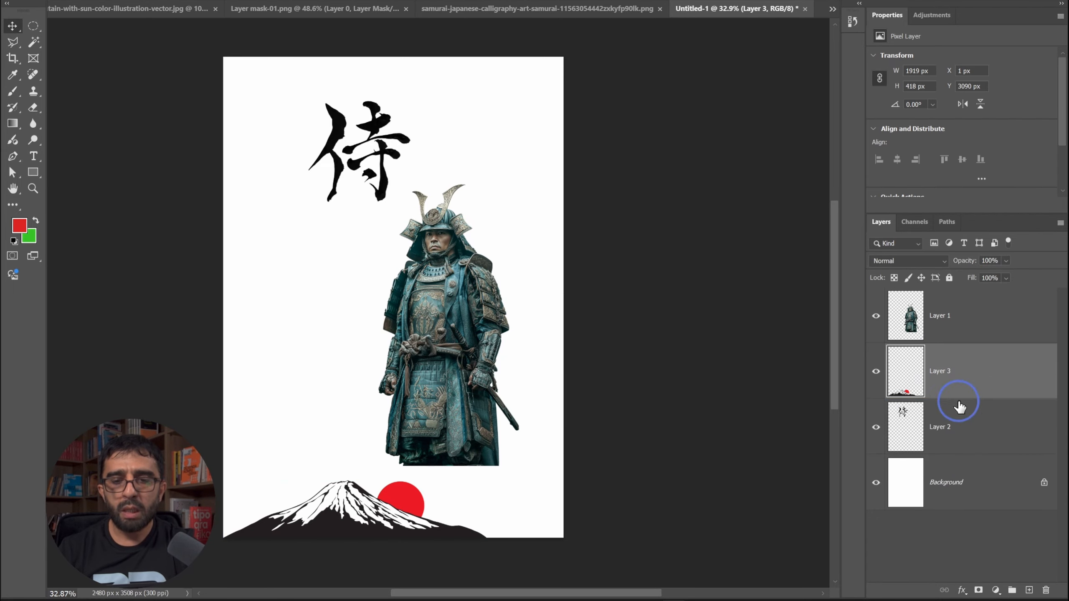
Step: Move the calligraphy up to about Y 139 px and shift the samurai beneath it to about X 670, Y 956 px
click(949, 420)
drag(362, 172, 357, 147)
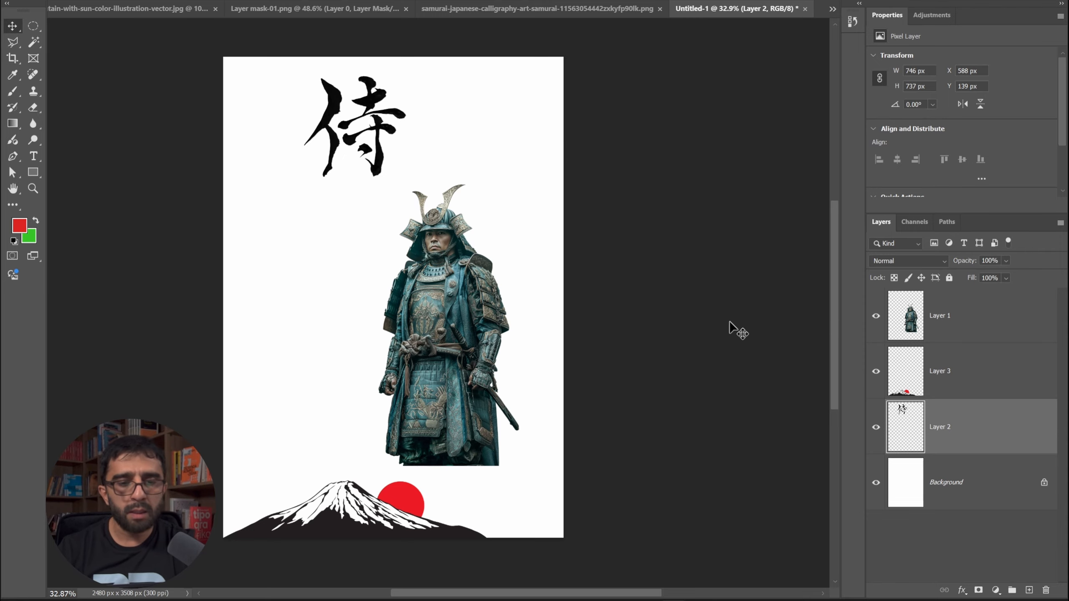
click(953, 366)
click(959, 319)
drag(407, 236, 344, 239)
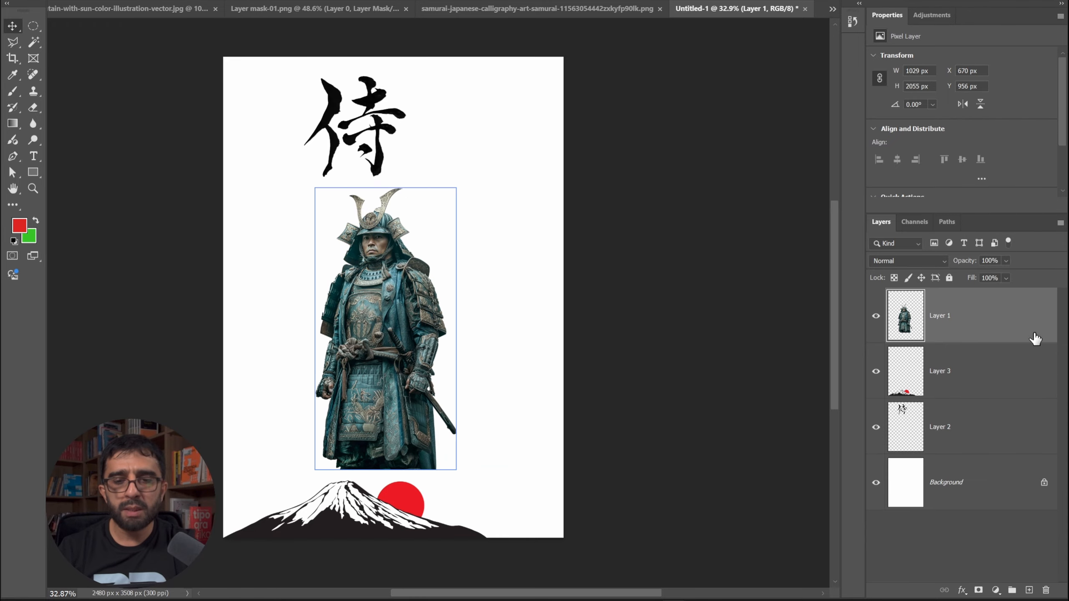
Step: Convert the samurai layer to a smart object
right_click(965, 320)
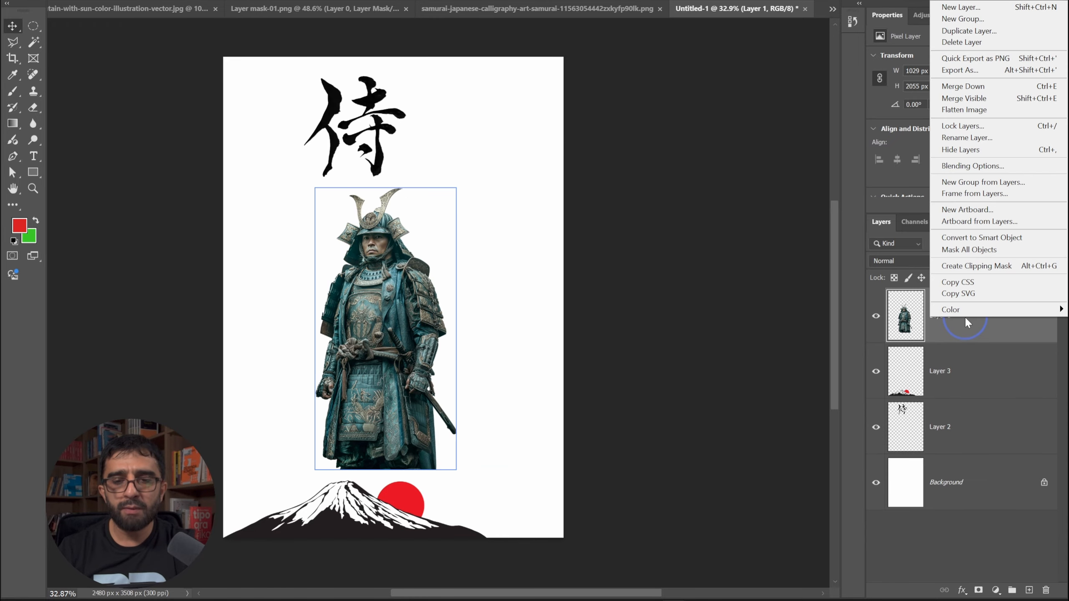
click(1006, 239)
Step: Try scaling the samurai up with Free Transform until the figure nearly fills the poster's width
key(ctrl+t)
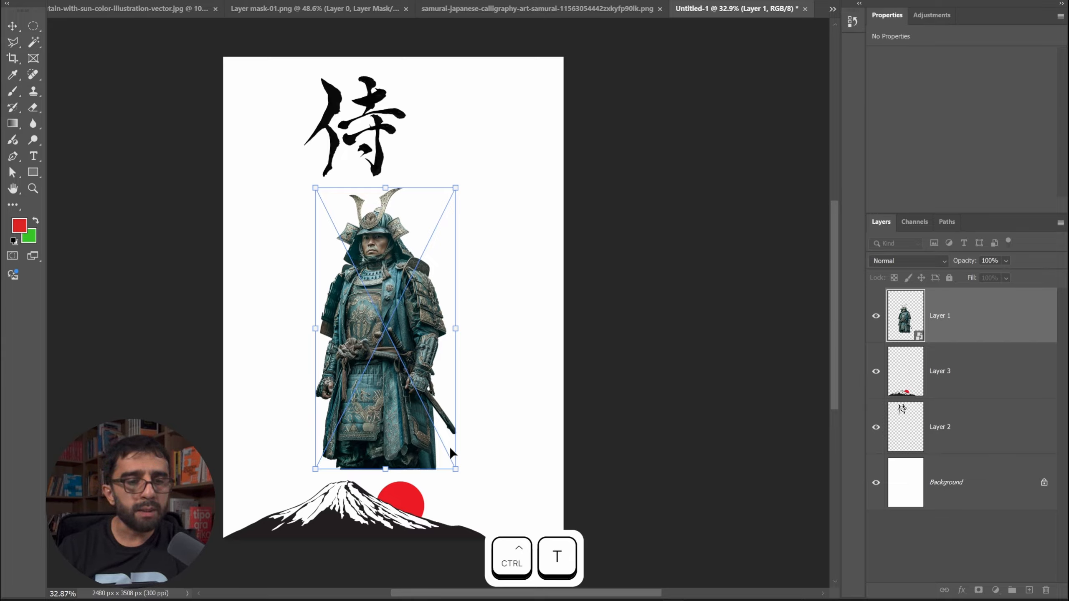
drag(459, 472, 493, 519)
drag(442, 435, 456, 440)
drag(496, 143, 549, 117)
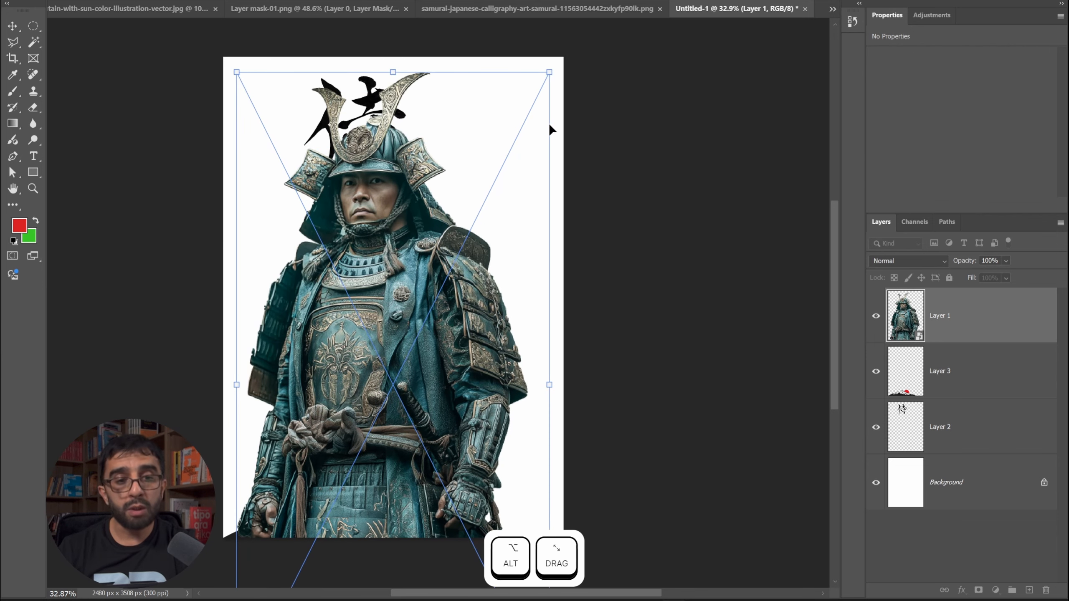
Step: Undo the samurai's enlargement
key(ctrl+z)
key(ctrl+z)
key(ctrl+z)
key(ctrl+z)
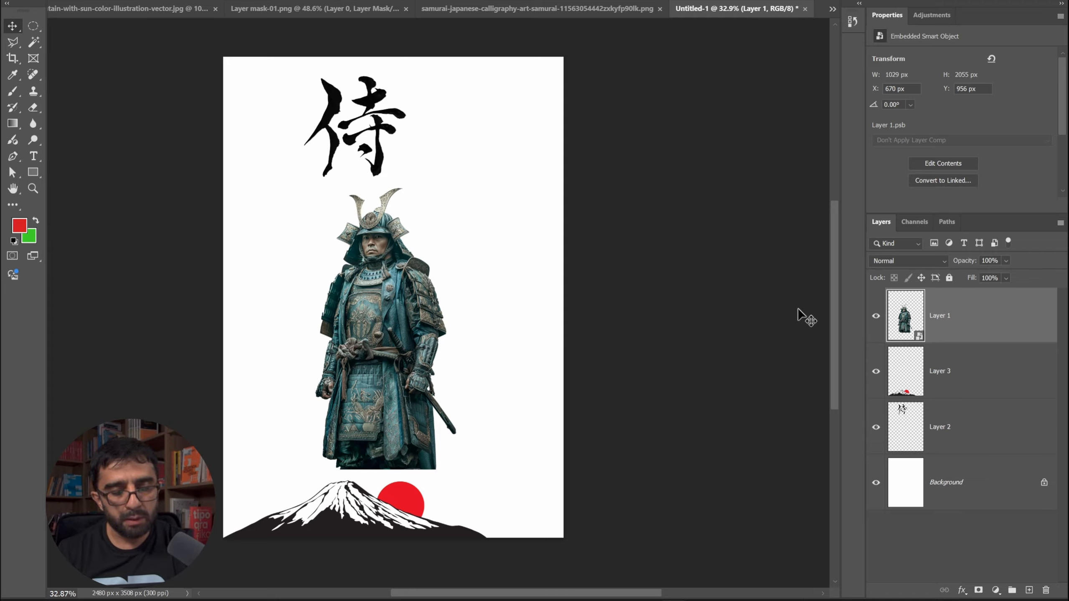
Step: Scale the samurai smart object proportionally to about 1404 by 2806 px and place it at about X 589, Y 493 px
right_click(967, 307)
key(Escape)
key(ctrl+t)
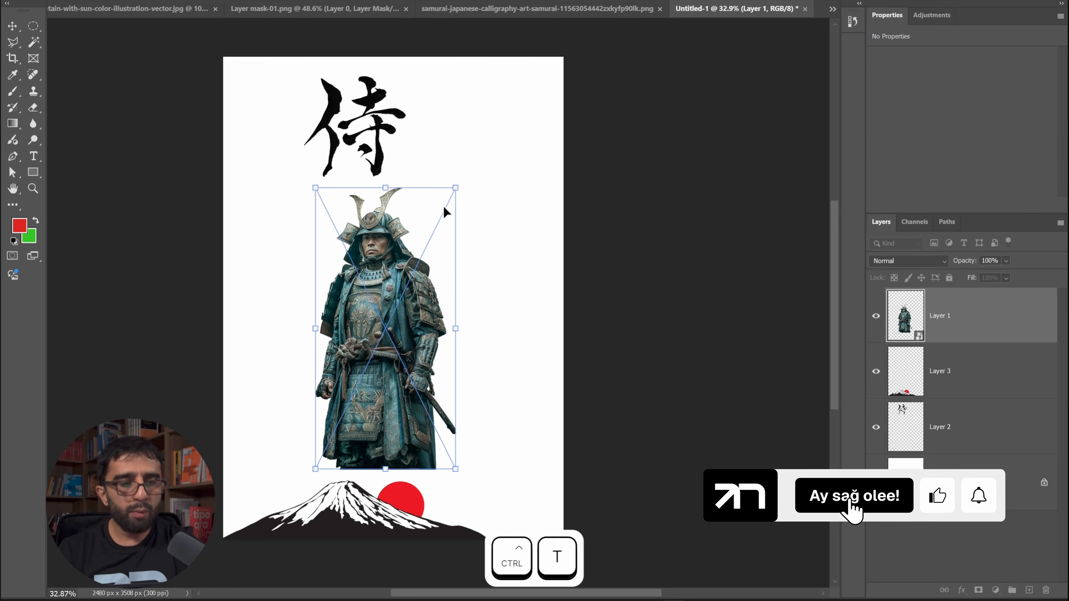
drag(455, 188, 491, 149)
drag(446, 218, 462, 206)
key(Return)
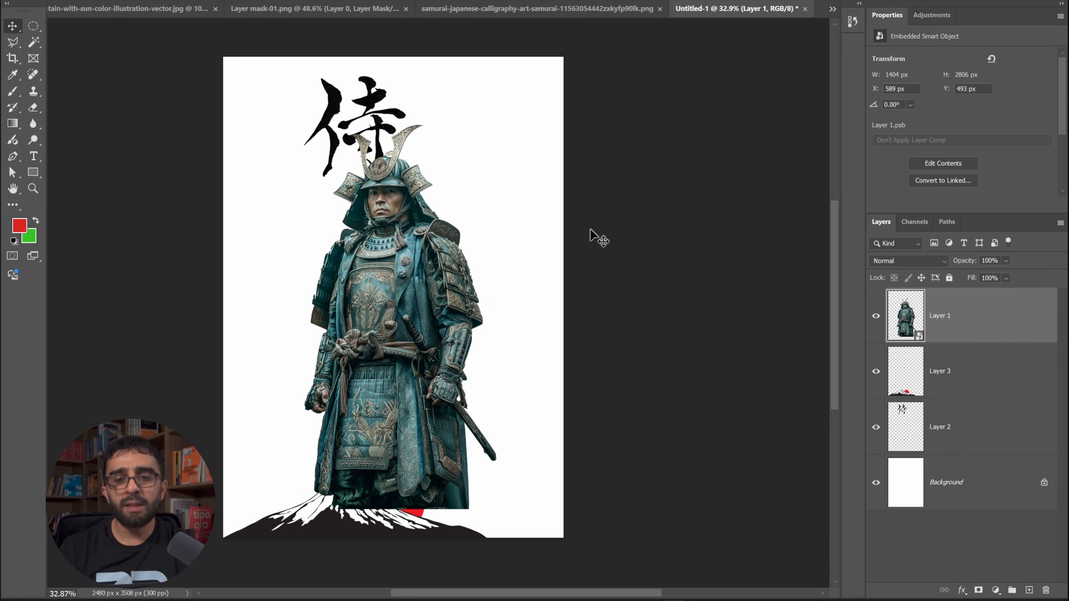
Step: Bring the Mount Fuji layer in front of the samurai and scale it to about 2502 by 545 px, spanning the poster's width
click(944, 383)
drag(963, 374, 967, 313)
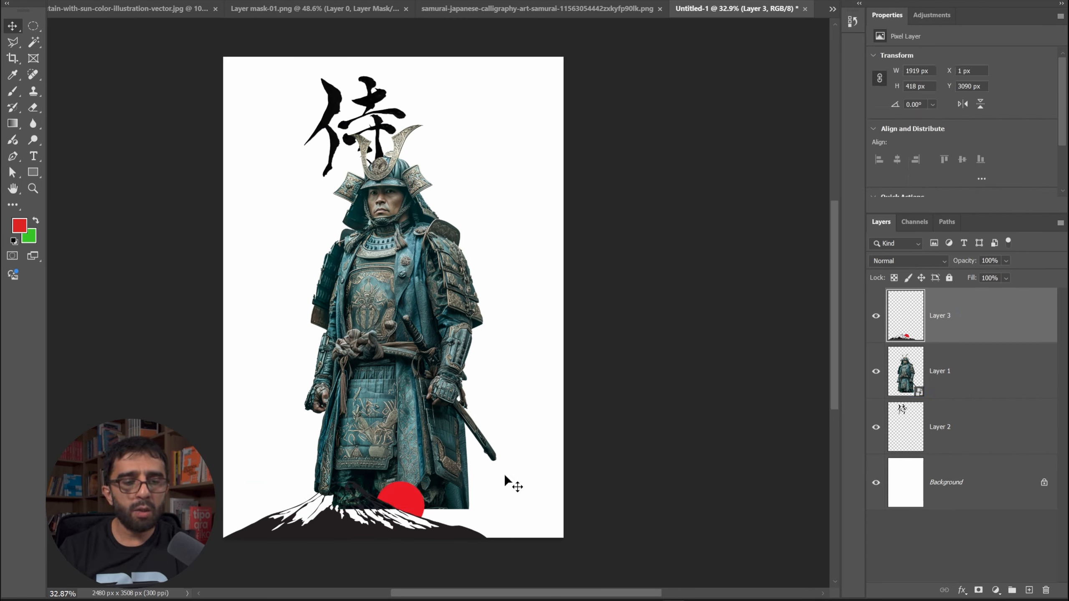
key(ctrl+t)
drag(488, 481, 564, 435)
key(Return)
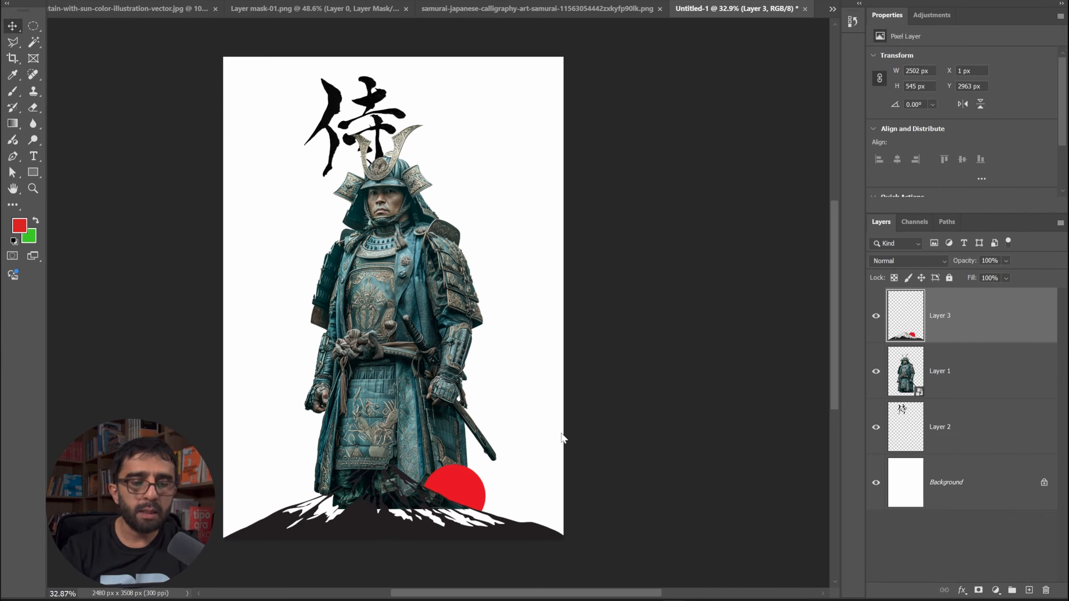
Step: Move the calligraphy behind the samurai, enlarge it to about 2417 by 2388 px and position it at about X 63, Y 265 px
click(964, 375)
click(954, 411)
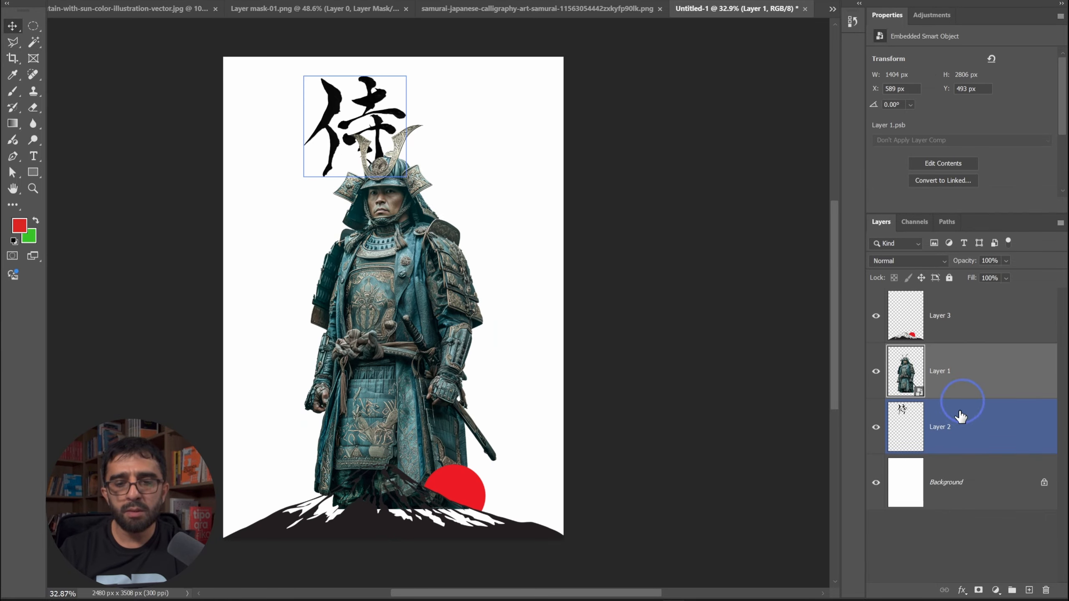
drag(387, 156, 422, 268)
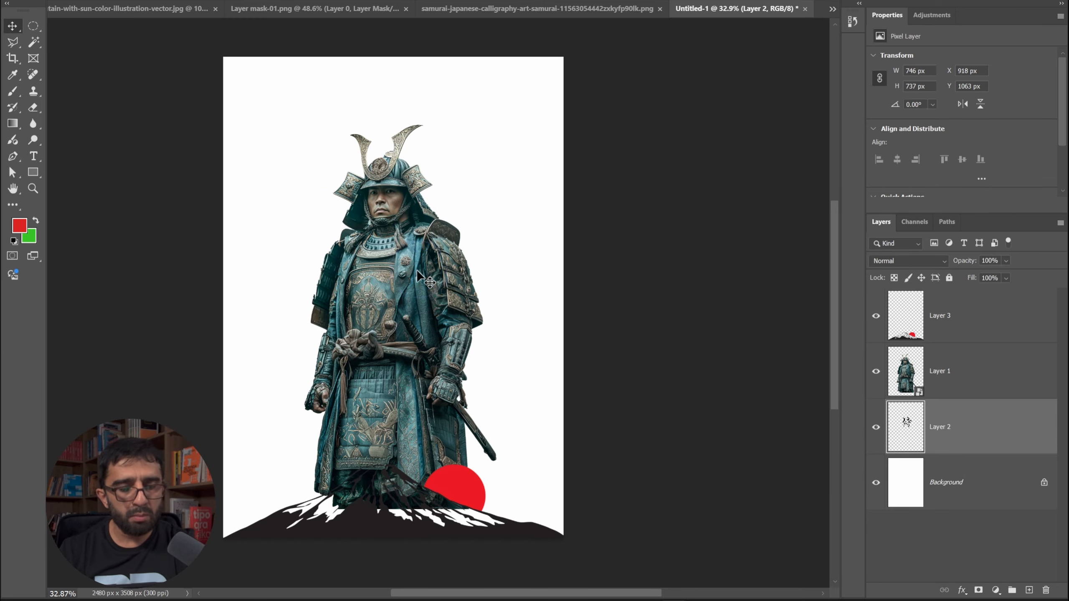
key(ctrl+t)
drag(455, 204, 585, 112)
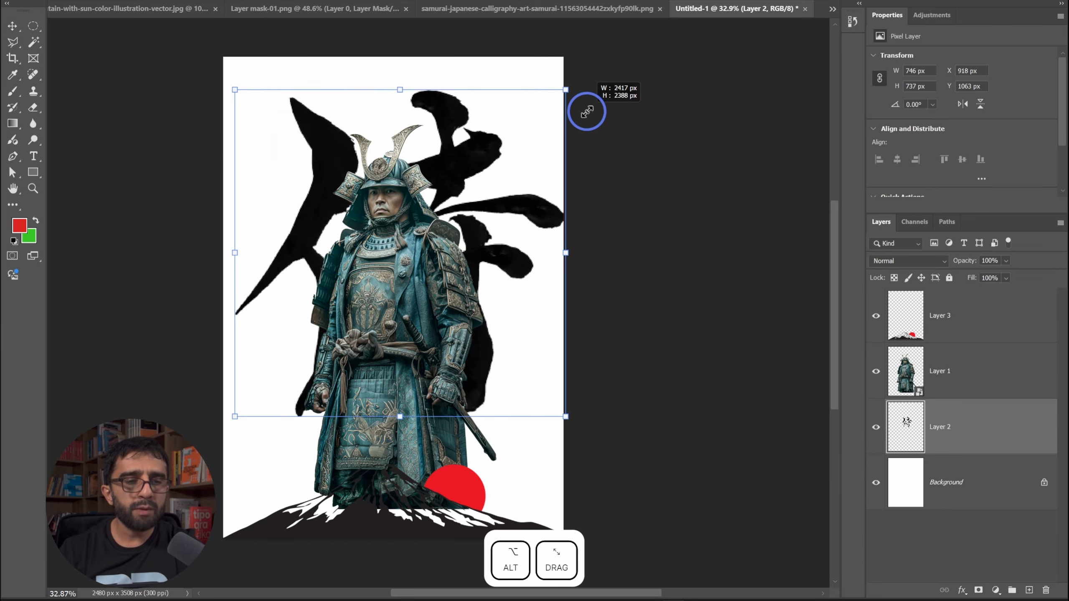
drag(544, 163, 541, 176)
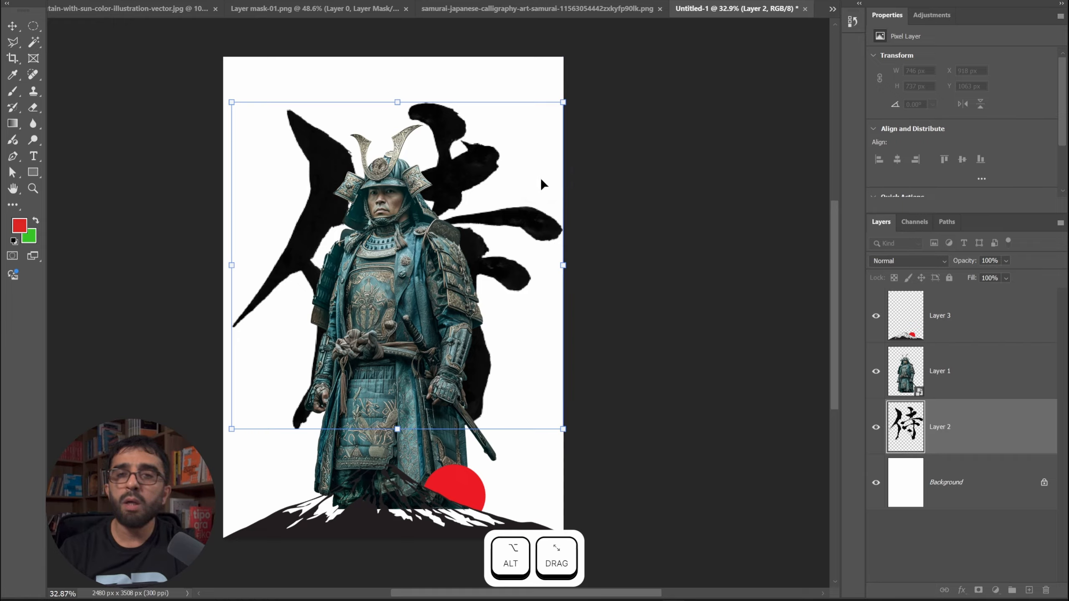
key(Return)
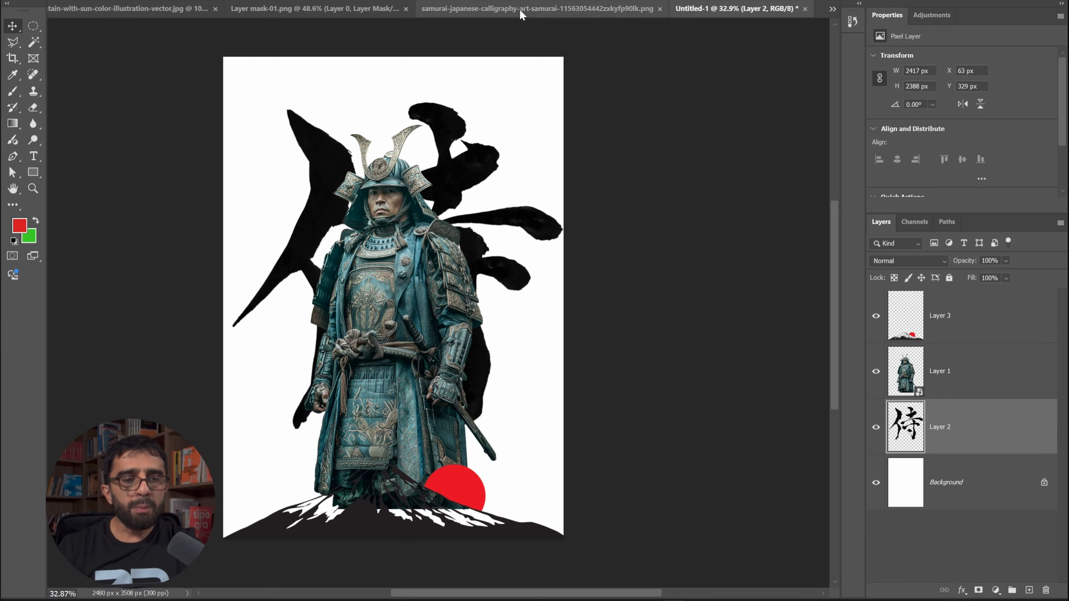
drag(469, 247, 471, 236)
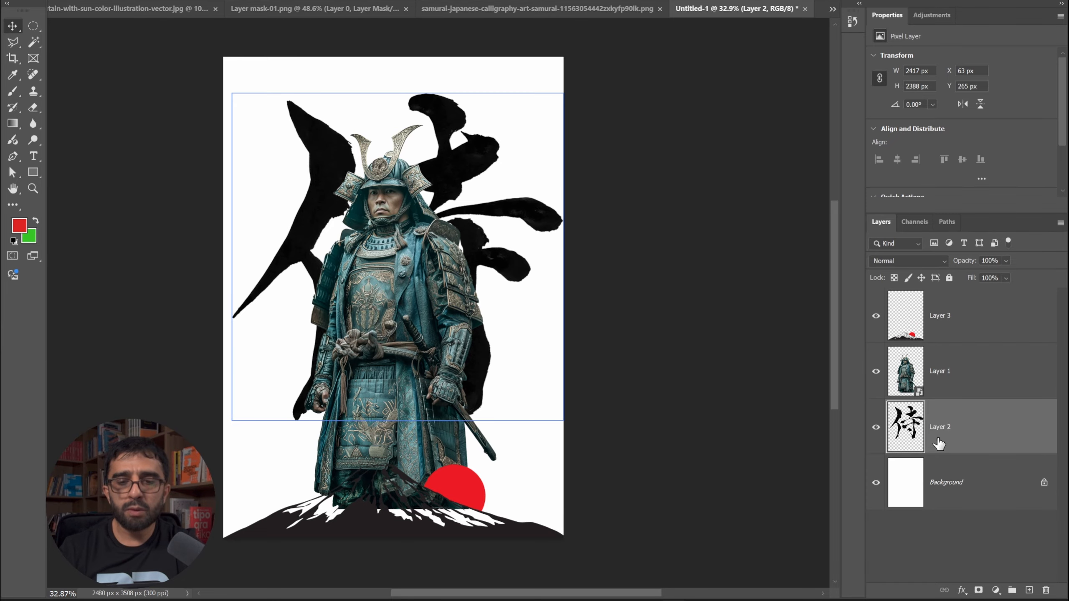
Step: Hide the samurai layer and add a white layer mask to the calligraphy layer
click(876, 371)
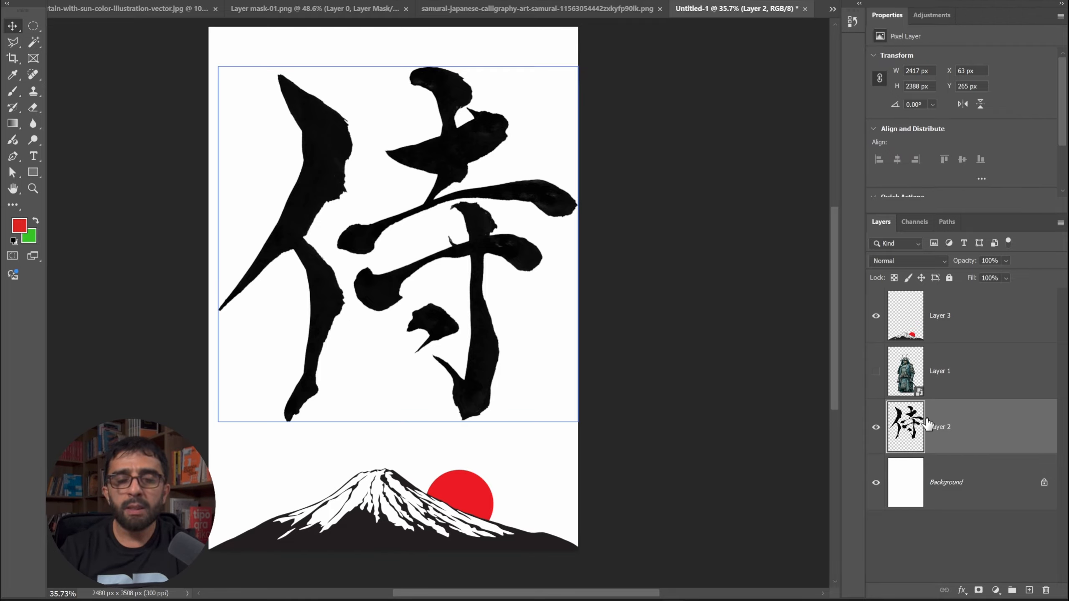
click(979, 592)
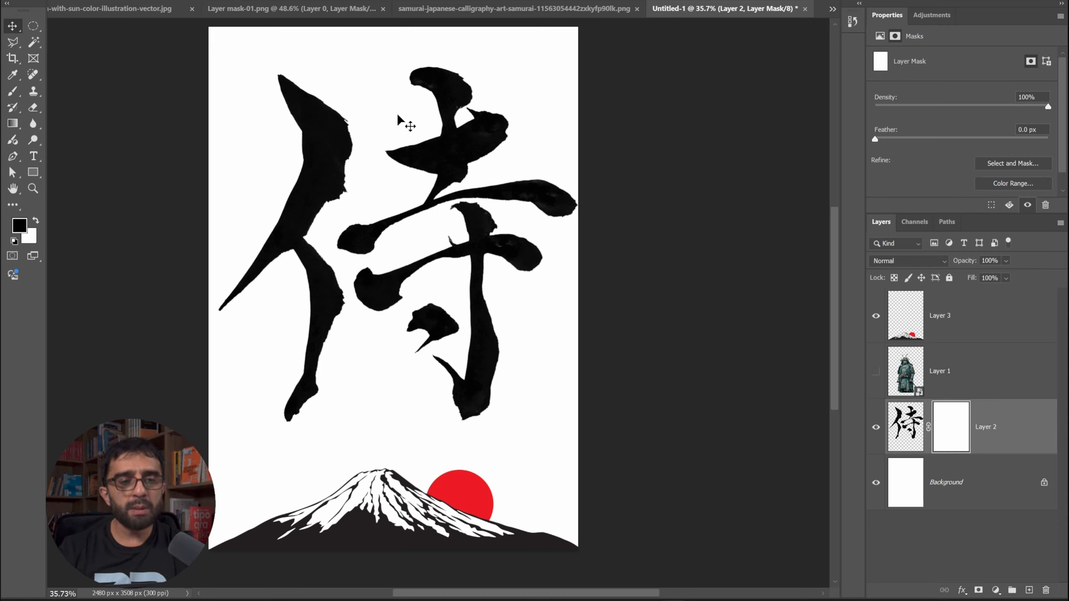
Step: Activate the Brush tool and enlarge its soft round tip to more than a third of the poster's width
key(b)
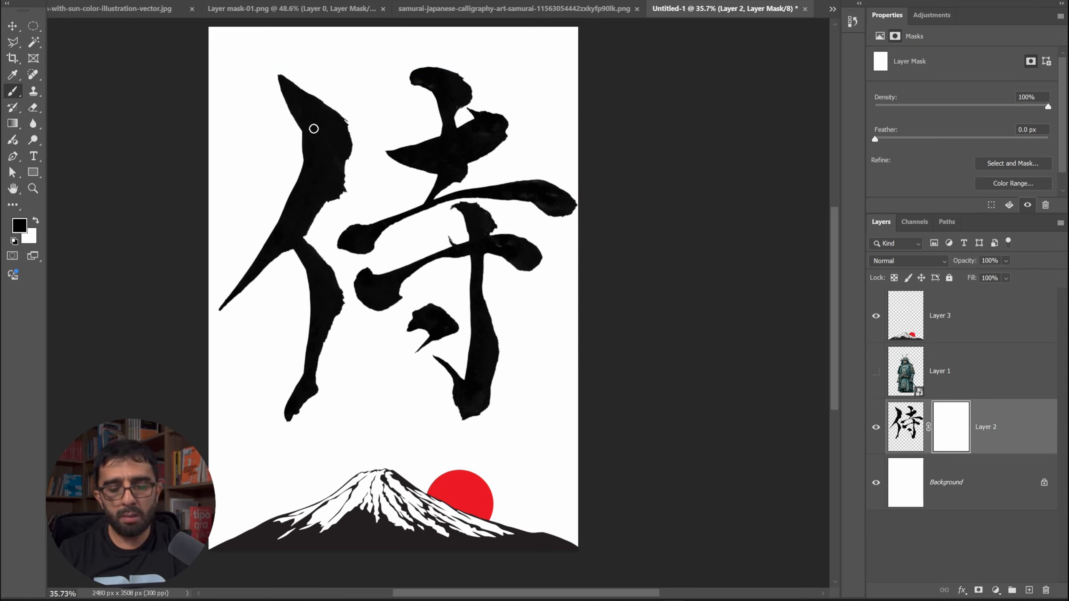
key(bracketright)
key(bracketright)
key(bracketright)
key(bracketright)
key(bracketright)
key(bracketright)
key(bracketright)
key(bracketright)
key(bracketright)
key(bracketright)
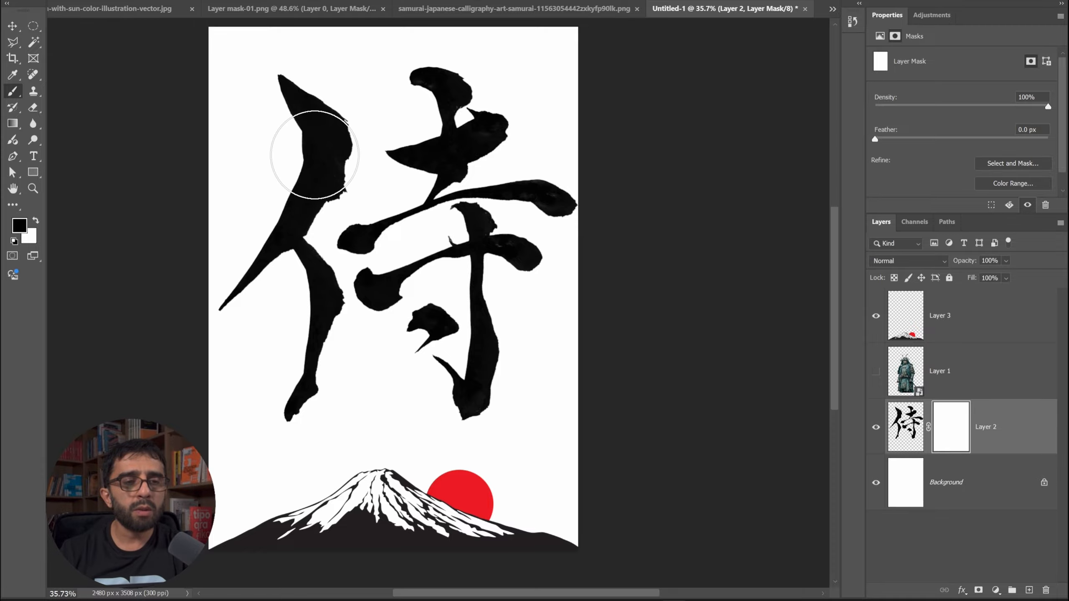
key(bracketleft)
key(bracketleft)
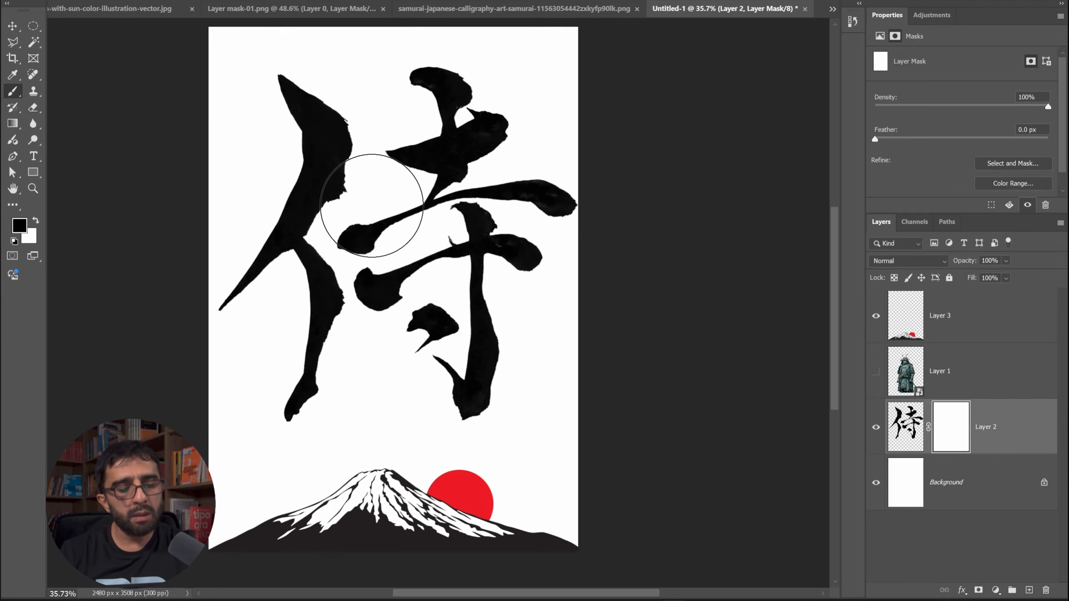
key(alt)
mouse_move(373, 228)
mouse_down()
mouse_move(406, 233)
mouse_move(433, 55)
mouse_up()
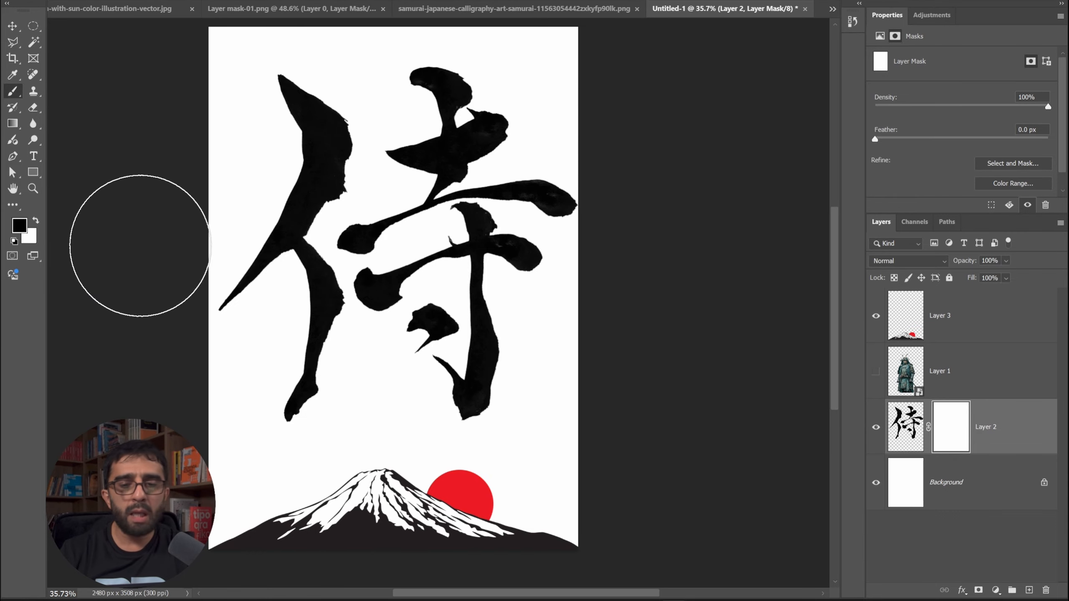
Step: Target the calligraphy's layer mask and paint it black over the lower strokes to hide them
click(962, 427)
click(908, 428)
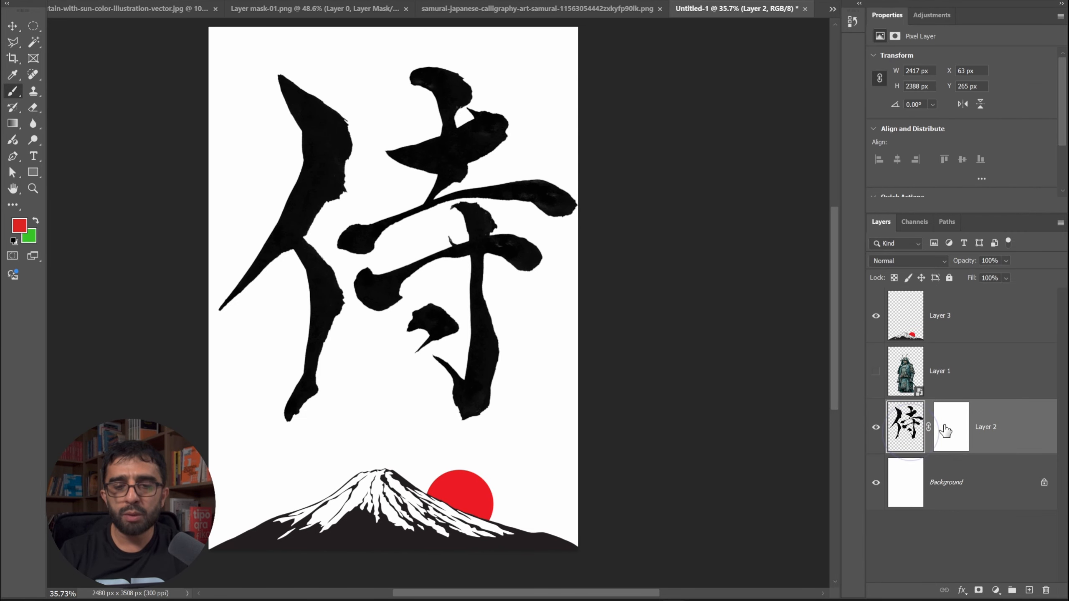
click(950, 429)
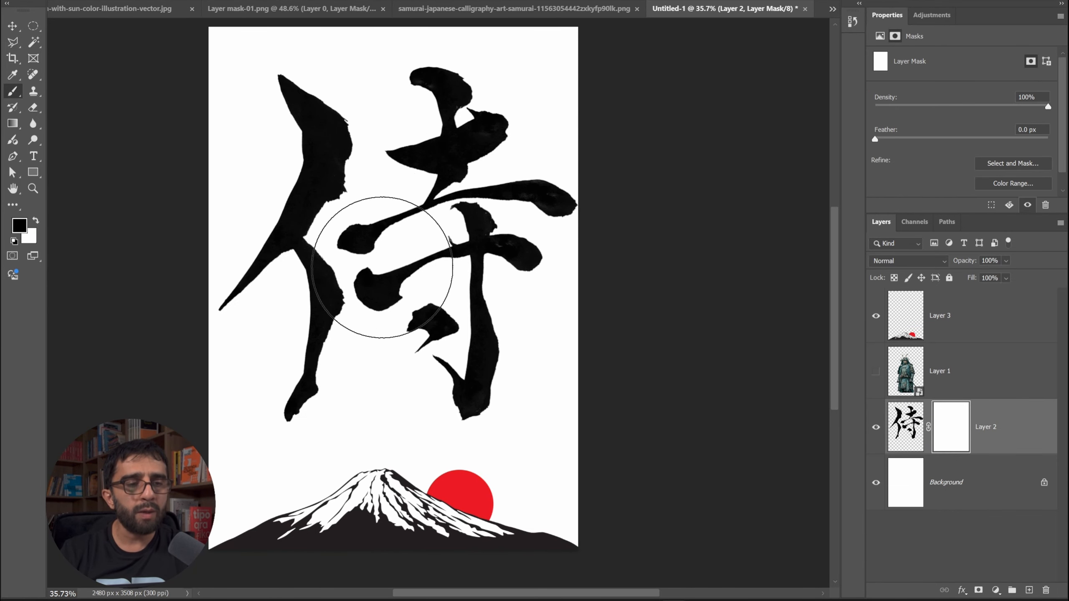
mouse_move(308, 423)
mouse_down()
mouse_move(322, 403)
mouse_move(396, 426)
mouse_up()
drag(519, 381, 484, 392)
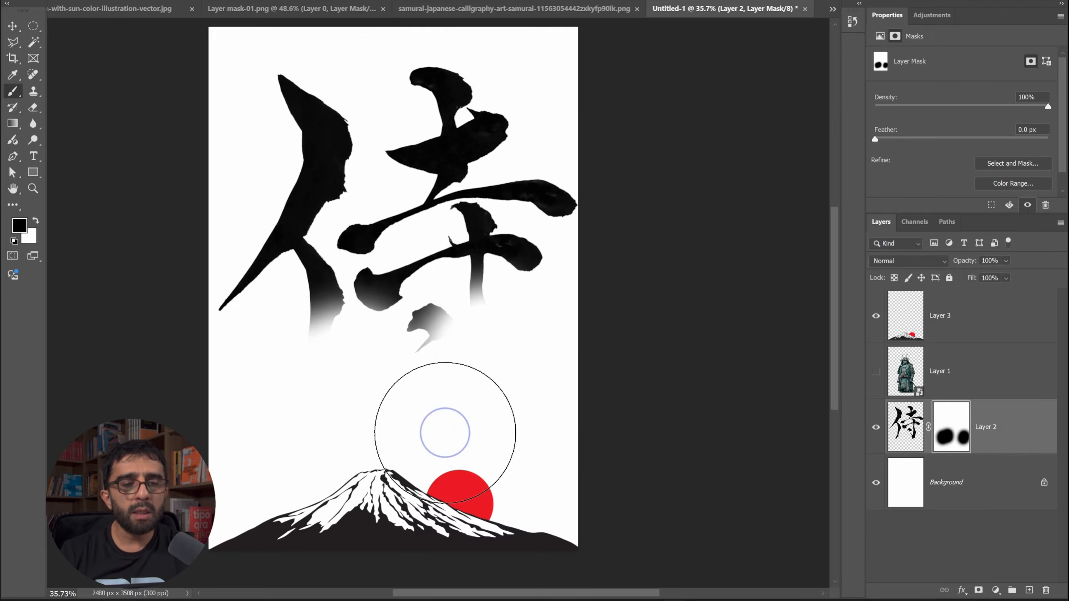
drag(445, 433, 497, 429)
Step: Paint the mask white to restore the calligraphy's lower strokes, and paint it black there to hide them again
key(x)
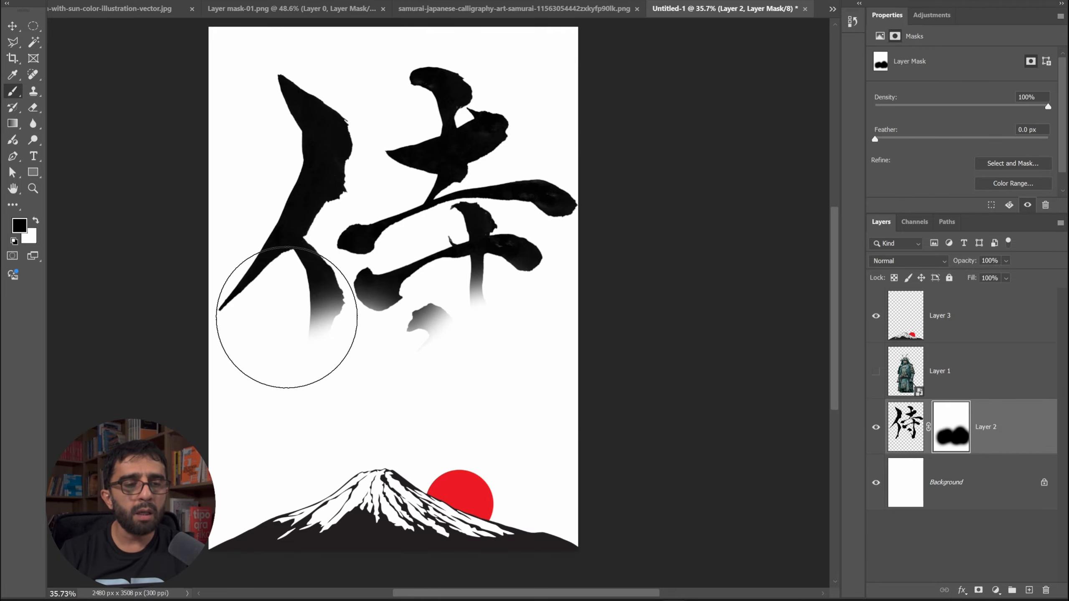
mouse_move(298, 321)
mouse_down()
mouse_move(477, 328)
mouse_move(370, 292)
mouse_move(442, 370)
mouse_up()
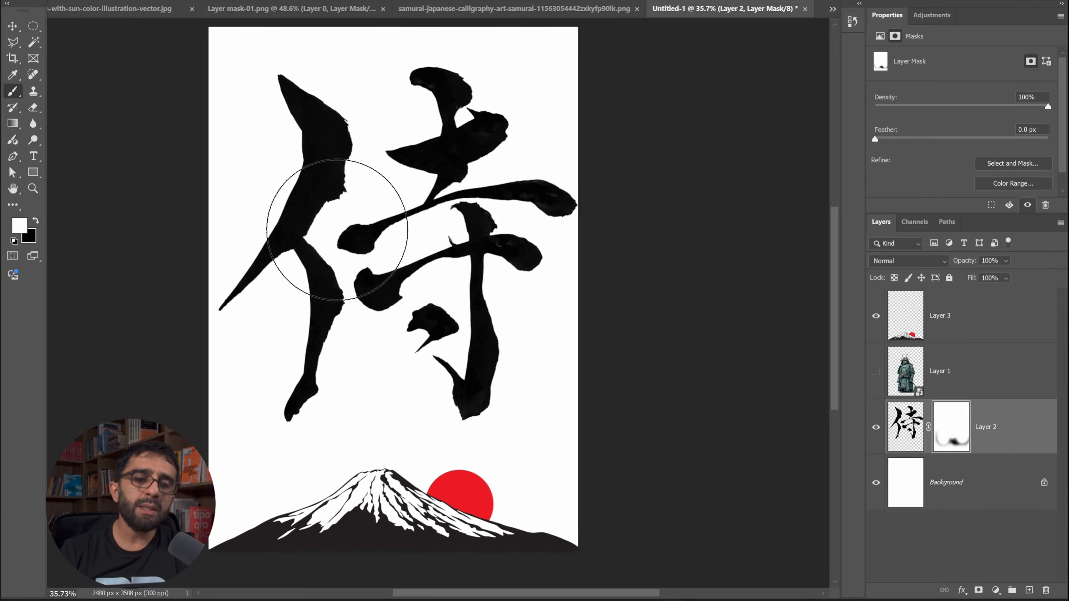
mouse_move(256, 489)
mouse_down()
mouse_move(278, 414)
mouse_move(300, 395)
mouse_move(328, 442)
mouse_up()
key(x)
mouse_move(549, 364)
mouse_down()
mouse_move(410, 418)
mouse_move(443, 425)
mouse_up()
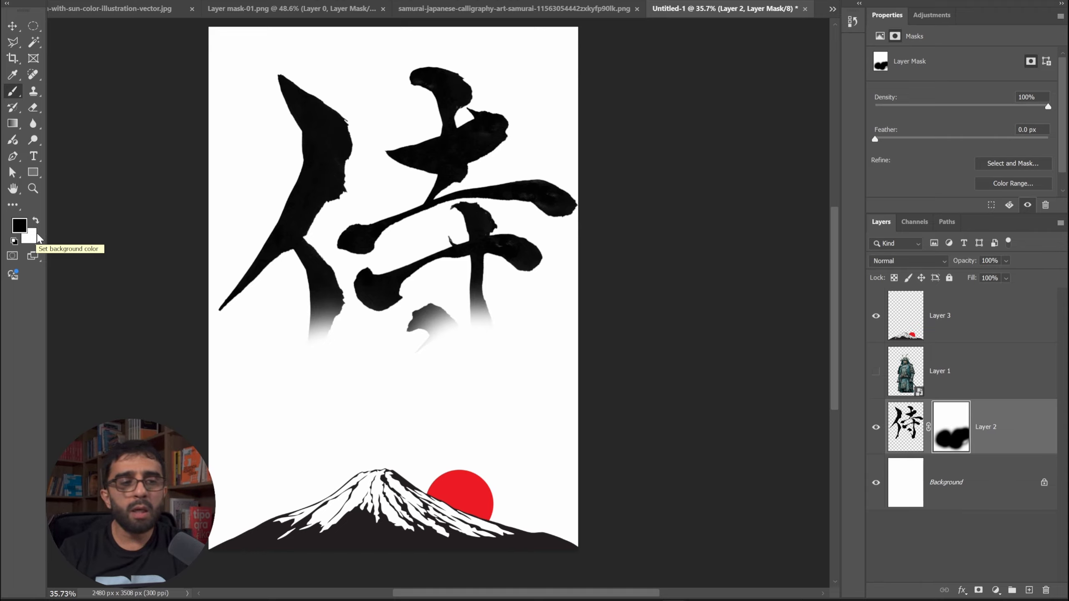
Step: Set the foreground colour to mid grey #898989
click(21, 226)
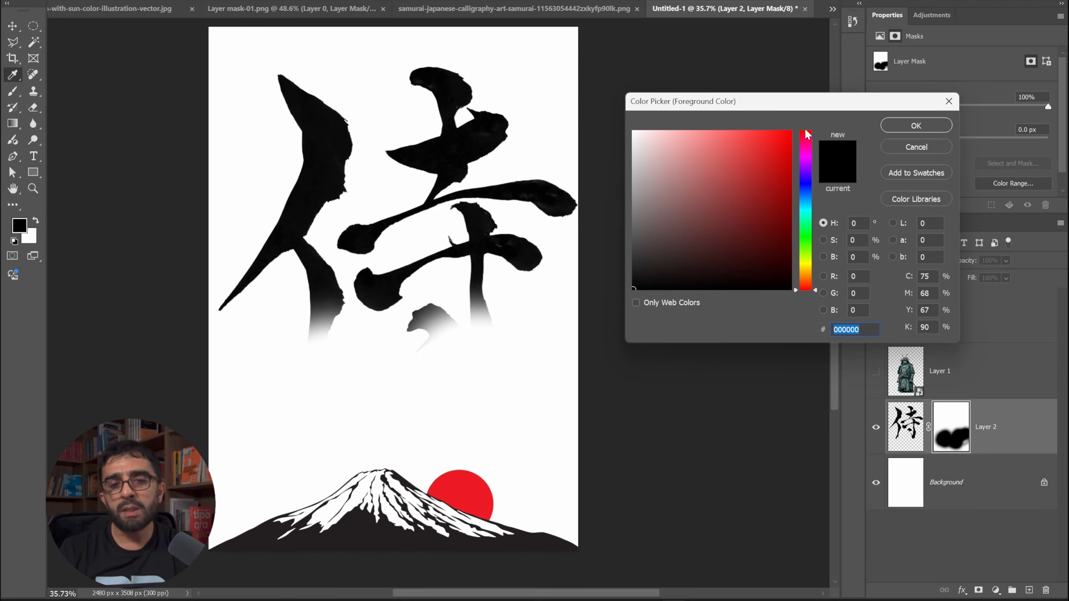
mouse_move(647, 206)
mouse_down()
mouse_move(613, 148)
mouse_move(611, 213)
mouse_move(607, 204)
mouse_up()
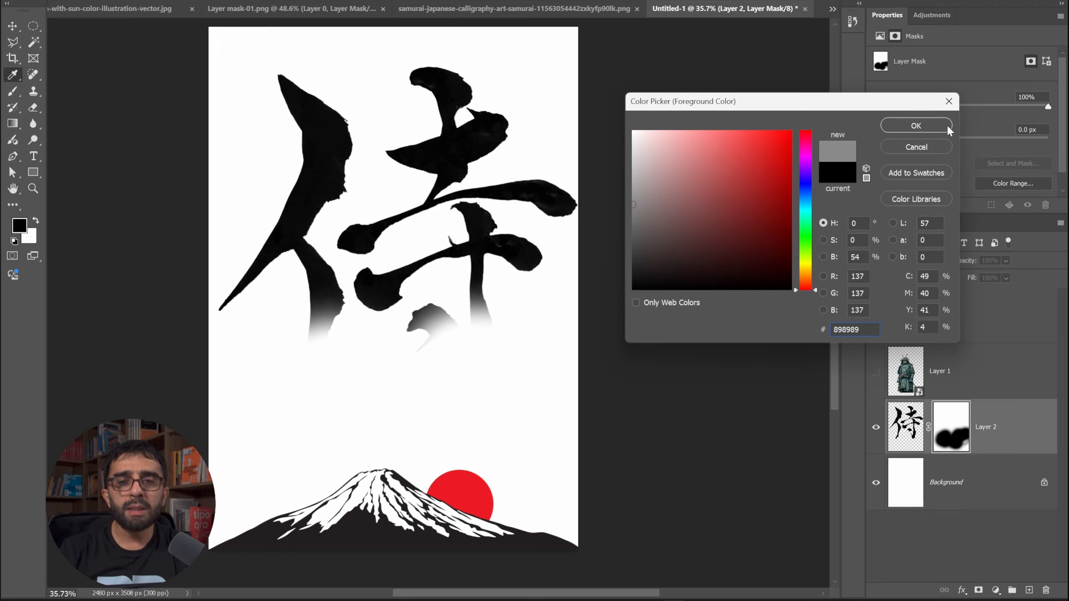
click(934, 127)
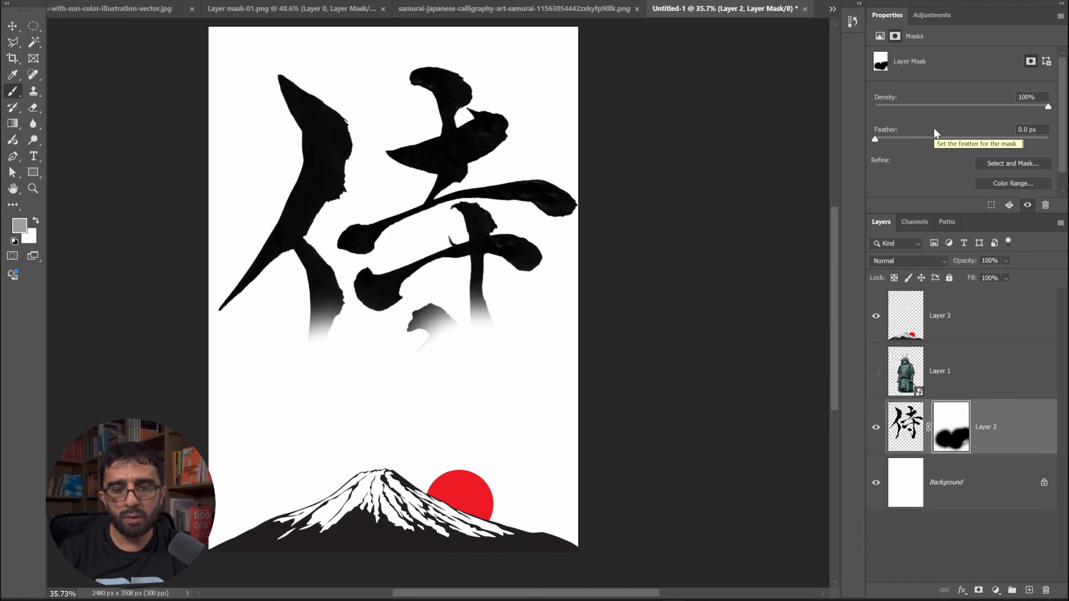
Step: Replace the calligraphy's layer mask with a blank one without applying it, and paint grey over the lower strokes to make them semi-transparent
drag(952, 425, 1046, 589)
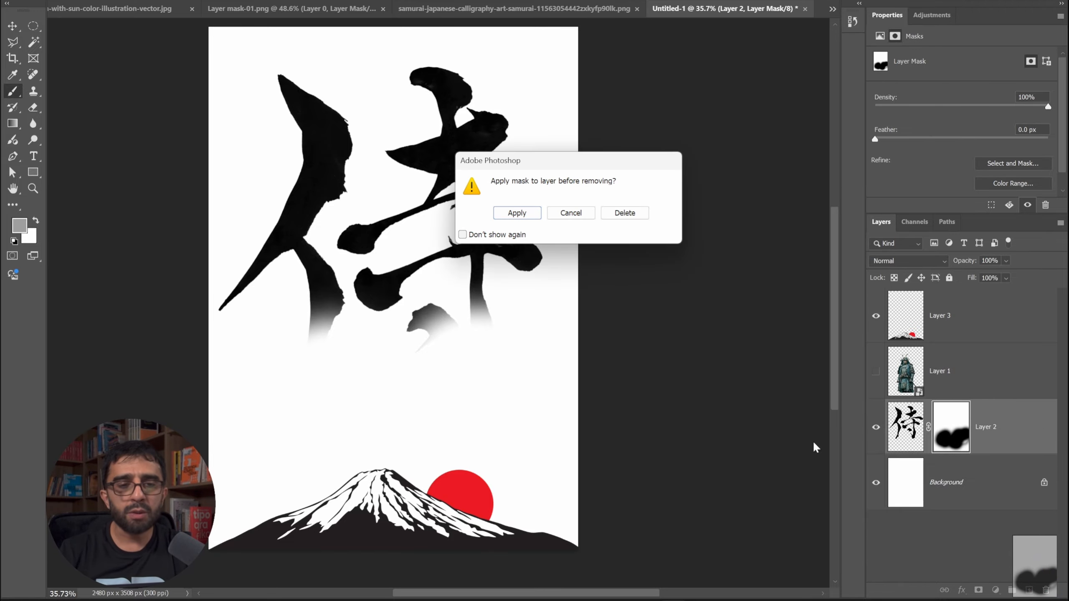
click(622, 214)
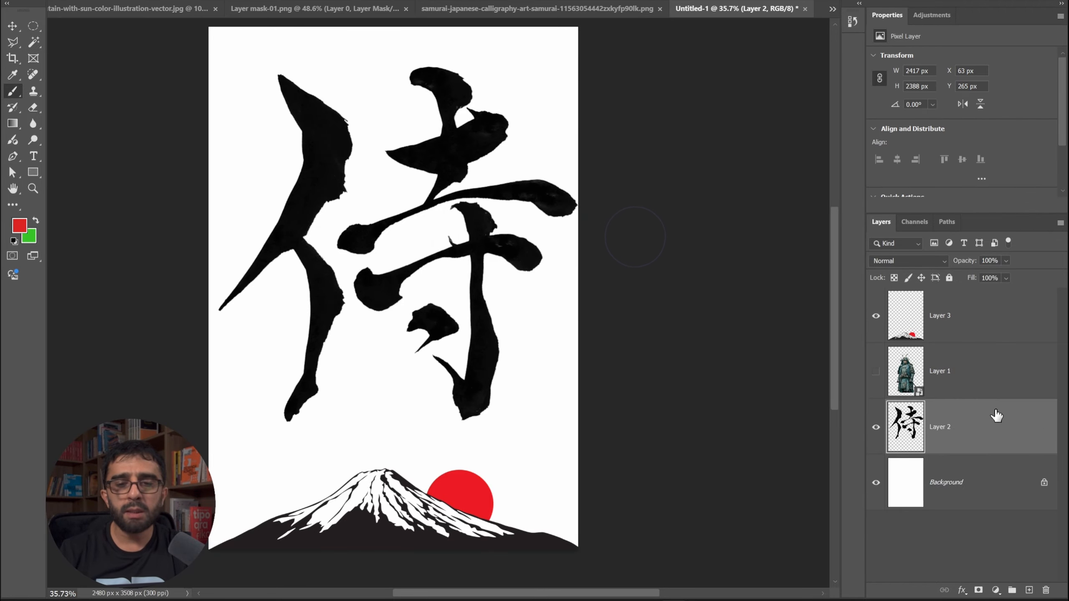
click(978, 590)
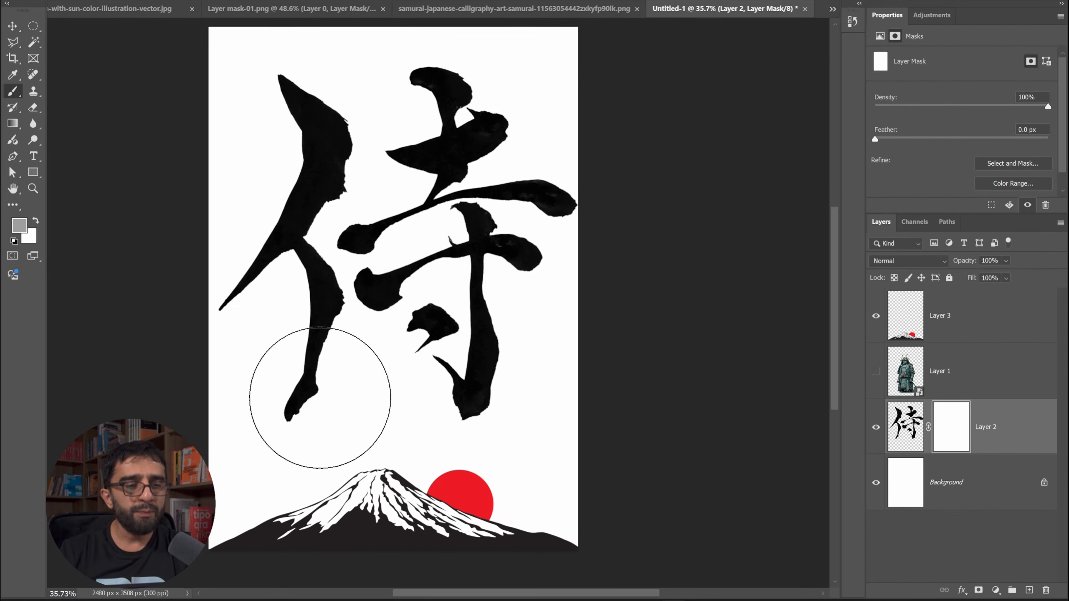
mouse_move(320, 397)
mouse_down()
mouse_move(318, 370)
mouse_move(322, 430)
mouse_move(483, 430)
mouse_up()
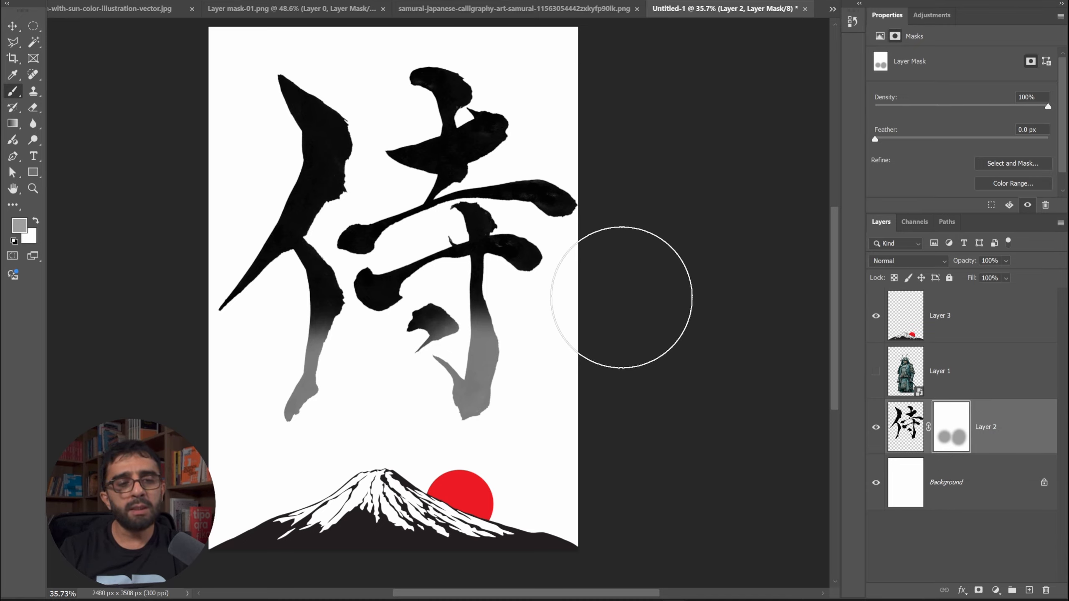
Step: Set the foreground colour to light grey #e7e7e7 and paint the mask over the calligraphy's upper strokes to fade them slightly
click(21, 228)
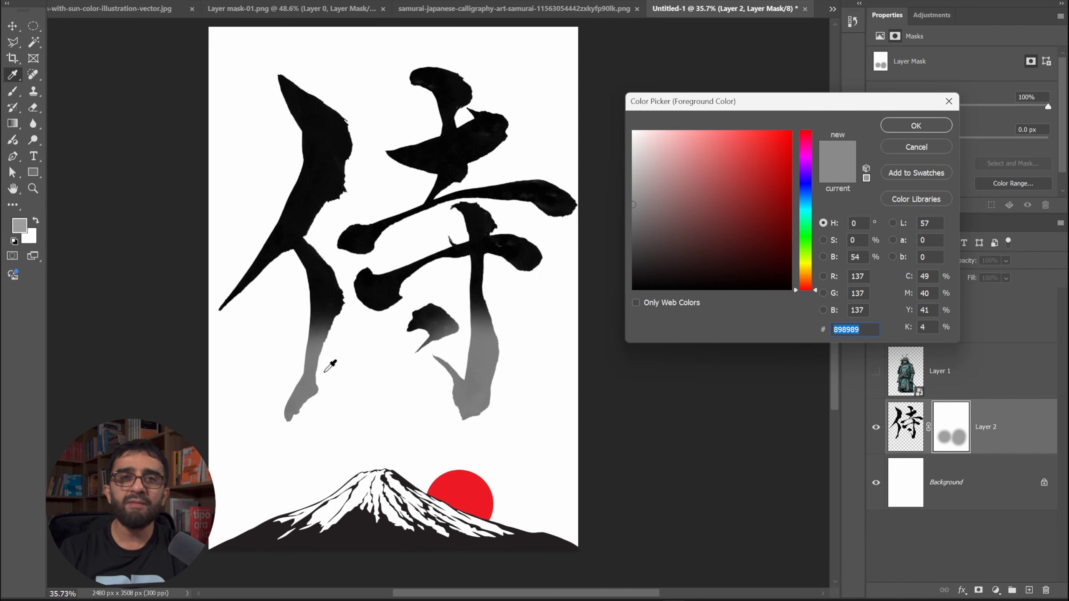
click(632, 145)
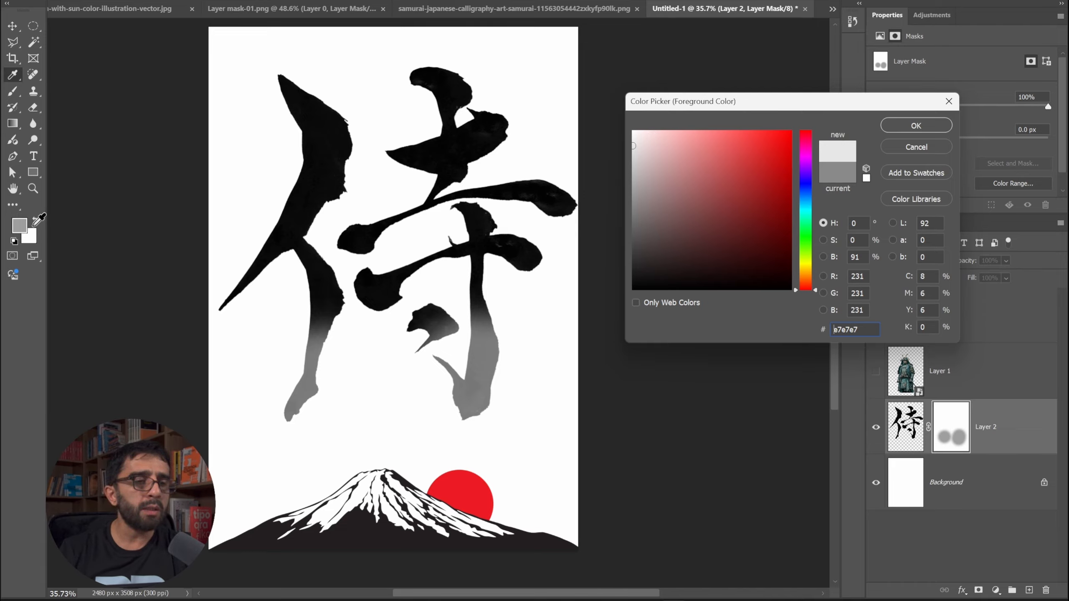
click(919, 128)
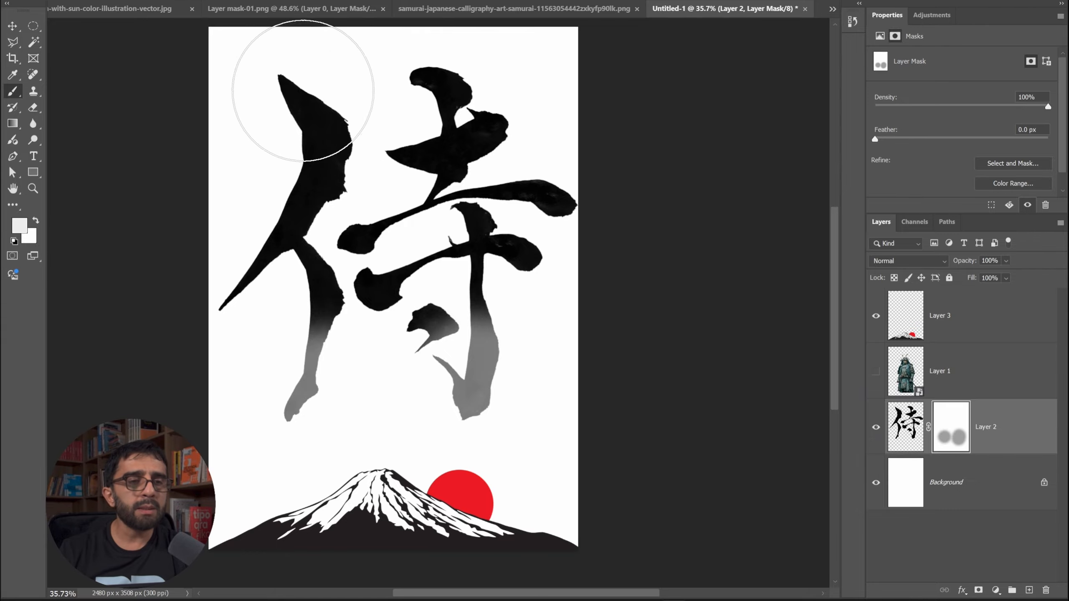
mouse_move(306, 67)
mouse_down()
mouse_move(370, 100)
mouse_move(508, 71)
mouse_move(471, 132)
mouse_move(437, 53)
mouse_move(484, 80)
mouse_up()
mouse_move(547, 26)
mouse_down()
mouse_move(394, 112)
mouse_move(489, 71)
mouse_move(302, 124)
mouse_move(281, 107)
mouse_up()
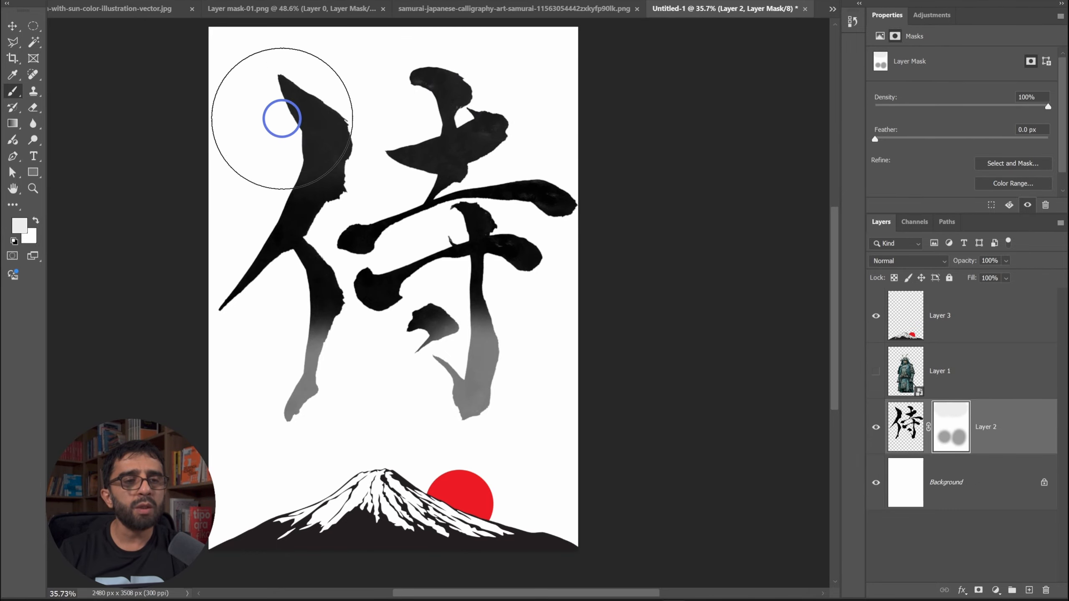
click(19, 225)
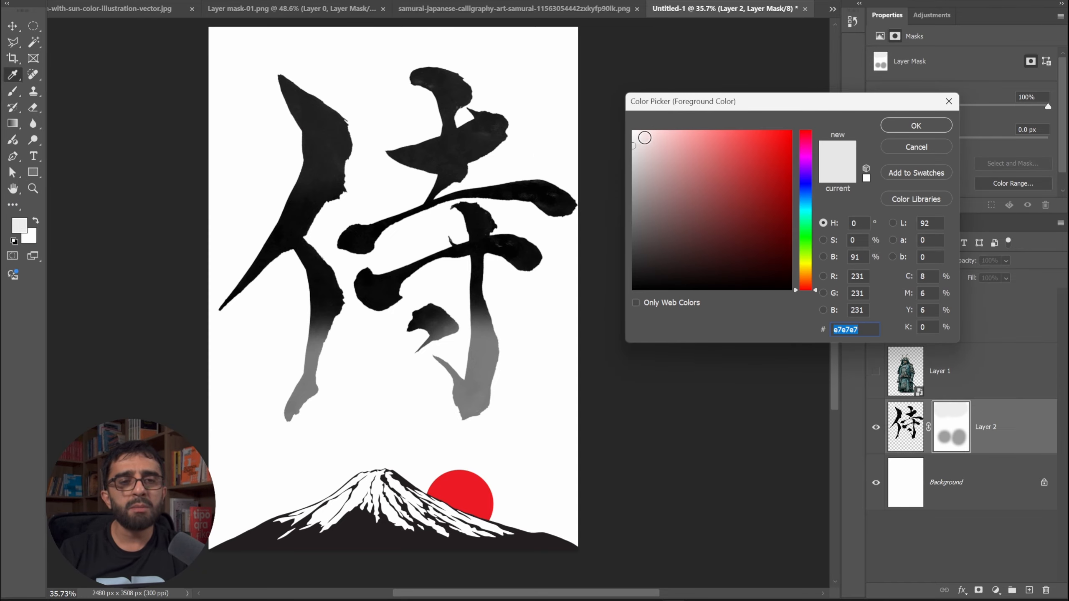
key(Return)
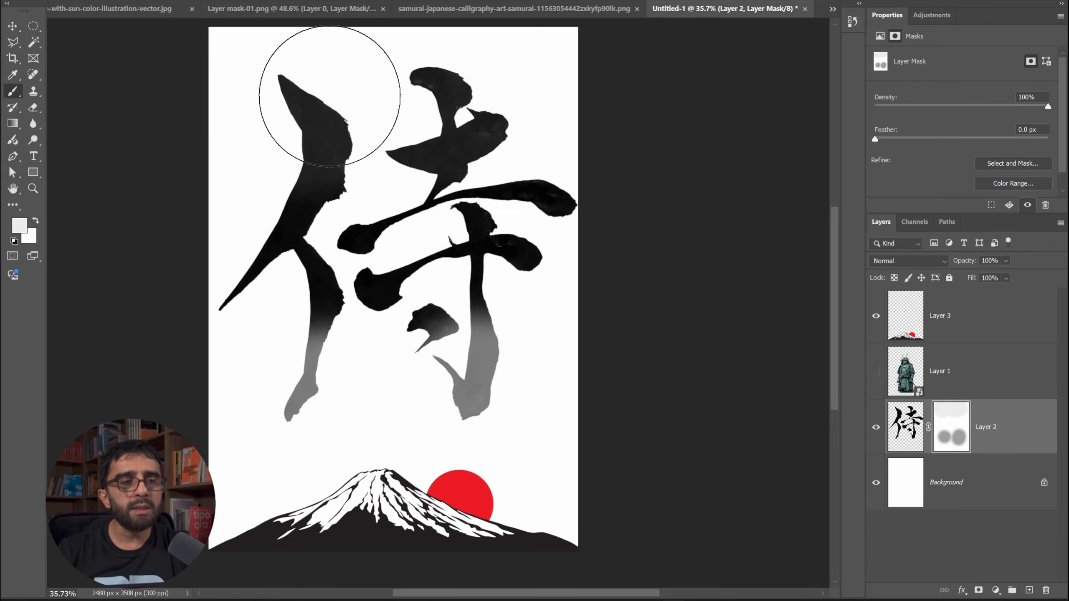
Step: Delete the painted mask from the calligraphy layer without applying it and add a fresh white layer mask
drag(953, 437, 1046, 590)
click(625, 212)
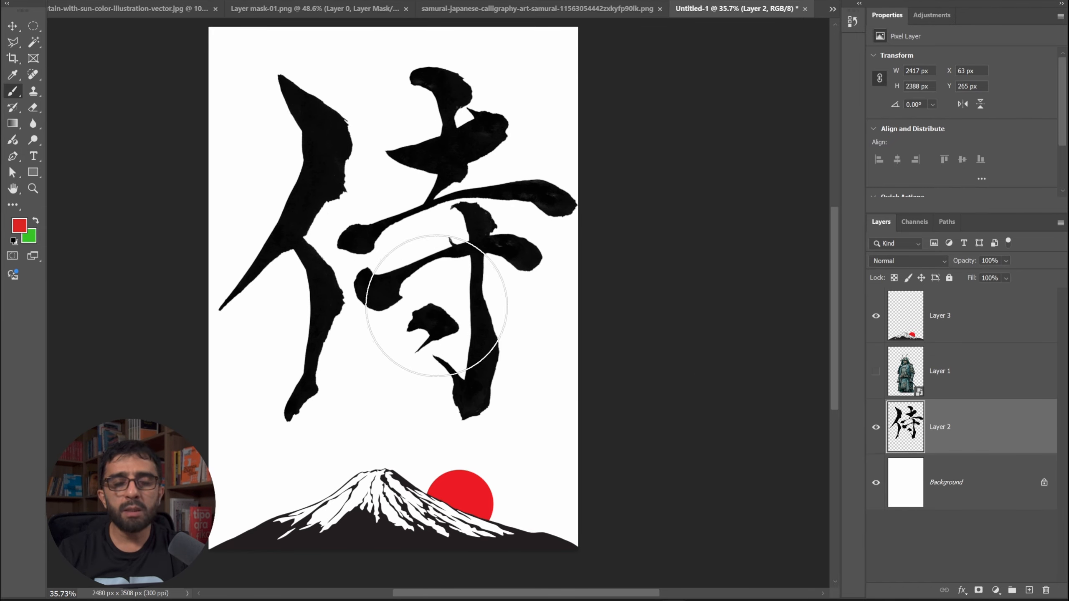
click(978, 591)
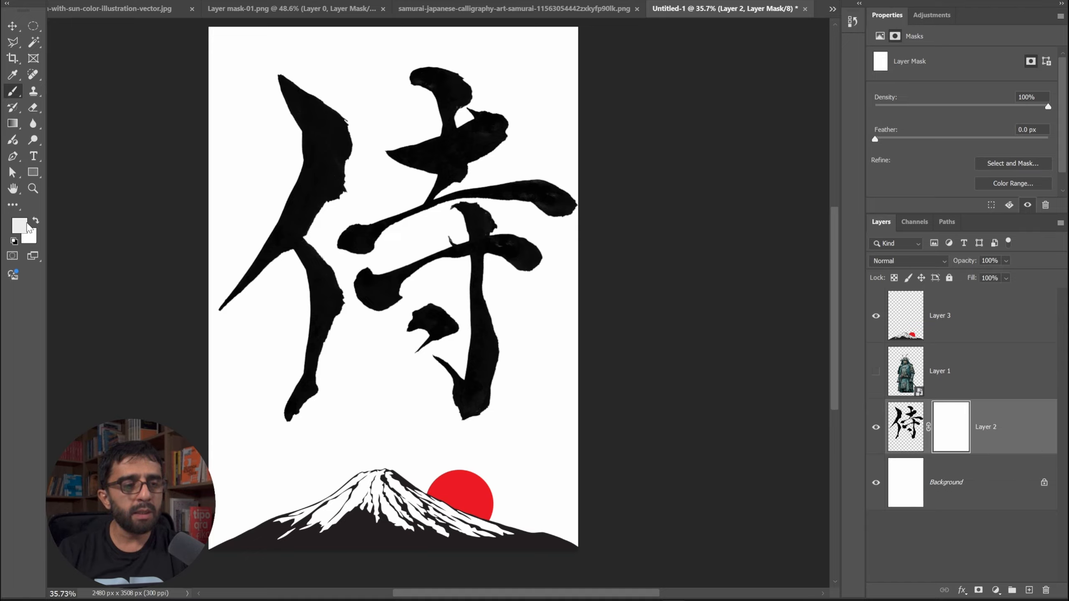
Step: Fade out the calligraphy's lower half with a vertical linear white-to-black gradient on its layer mask, and display the mask on its own
key(d)
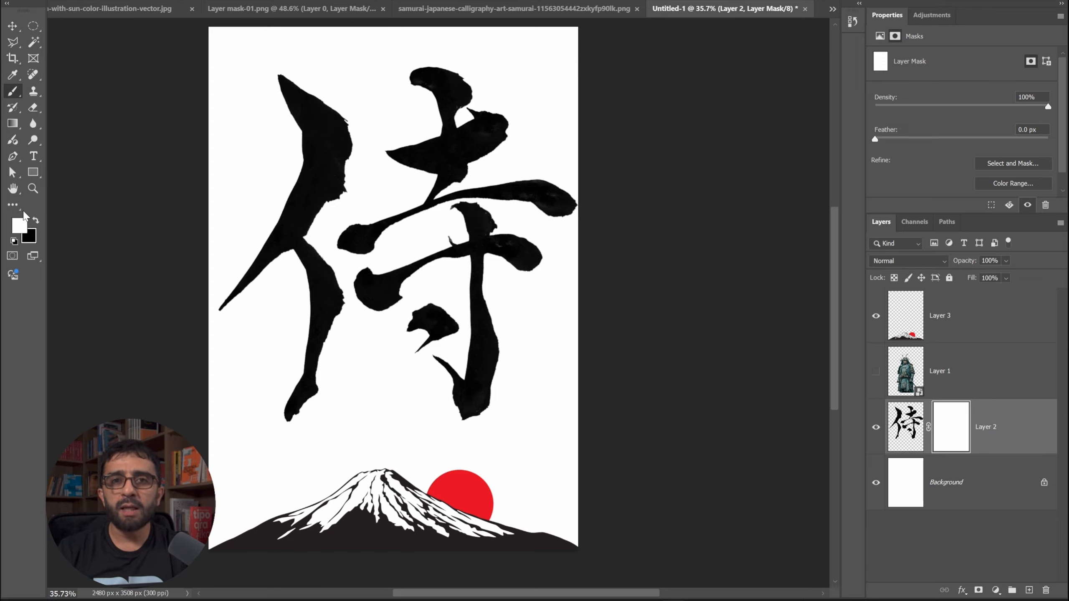
click(917, 418)
click(952, 421)
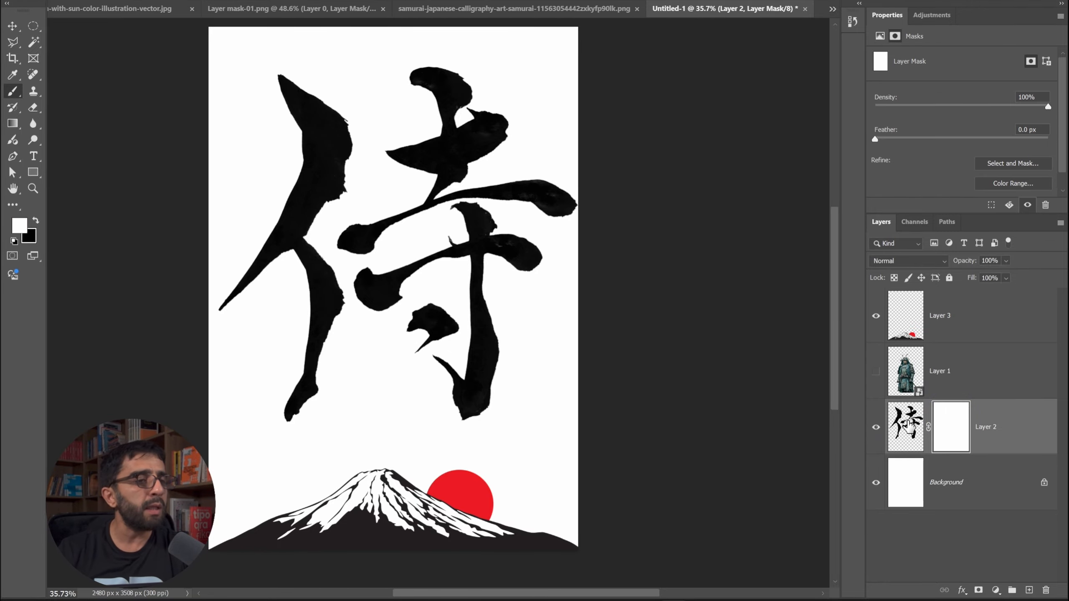
key(g)
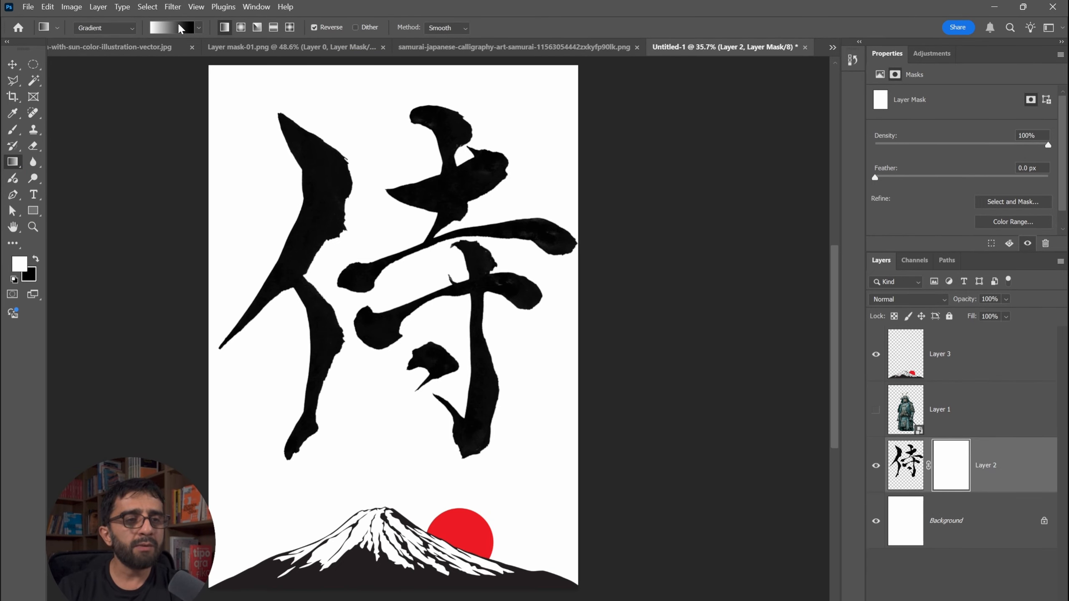
click(199, 28)
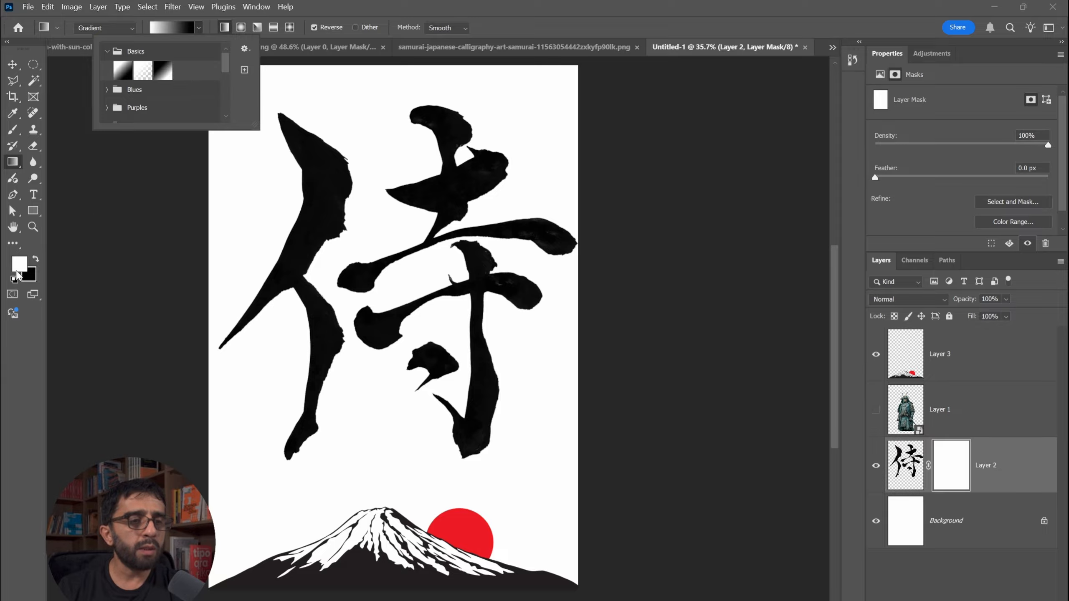
click(355, 10)
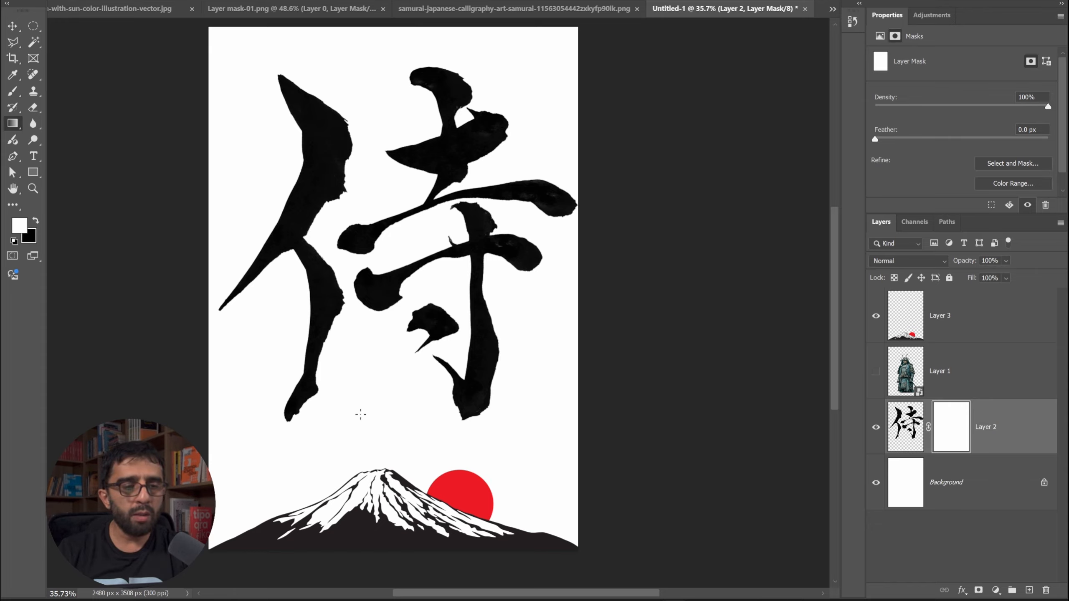
mouse_move(360, 414)
mouse_down()
mouse_move(357, 231)
mouse_move(417, 382)
mouse_move(411, 430)
mouse_move(288, 370)
mouse_move(439, 375)
mouse_move(308, 358)
mouse_move(486, 338)
mouse_move(490, 369)
mouse_move(415, 357)
mouse_move(467, 358)
mouse_move(433, 383)
mouse_move(409, 374)
mouse_move(434, 403)
mouse_move(413, 411)
mouse_move(543, 426)
mouse_move(597, 402)
mouse_move(641, 192)
mouse_move(256, 525)
mouse_move(414, 385)
mouse_move(416, 399)
mouse_move(414, 388)
mouse_up()
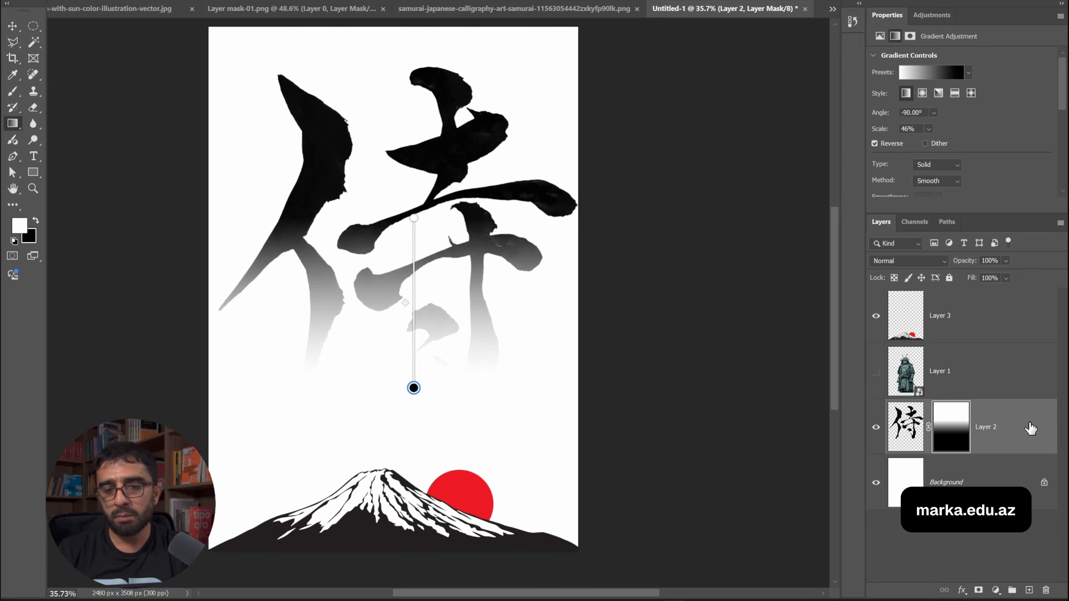
alt+click(948, 439)
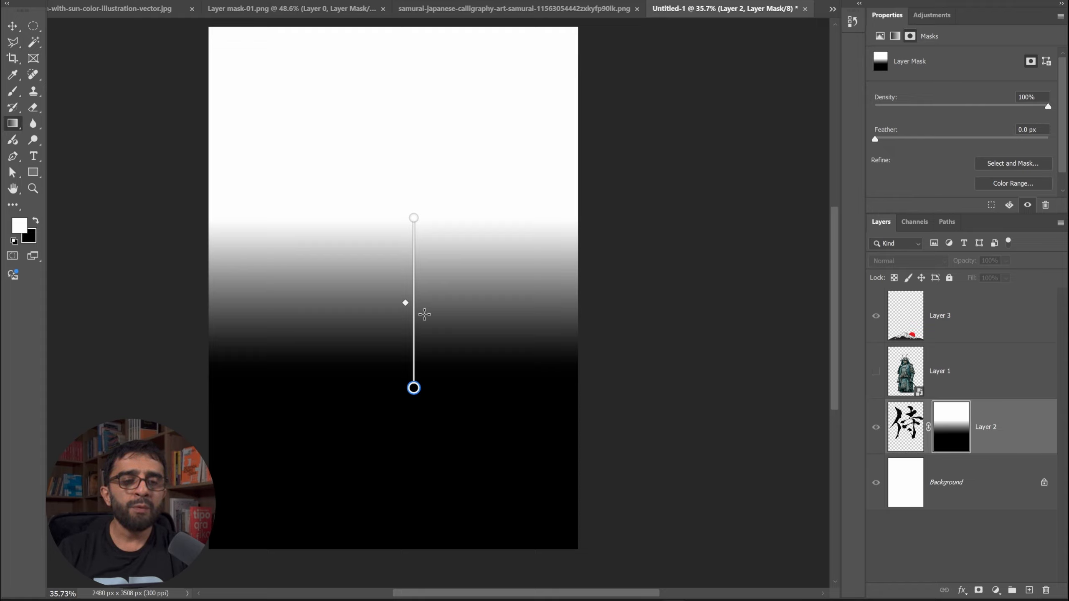
Step: Return to the calligraphy layer's artwork, show the samurai layer again and lower the calligraphy's opacity to 26%
click(905, 438)
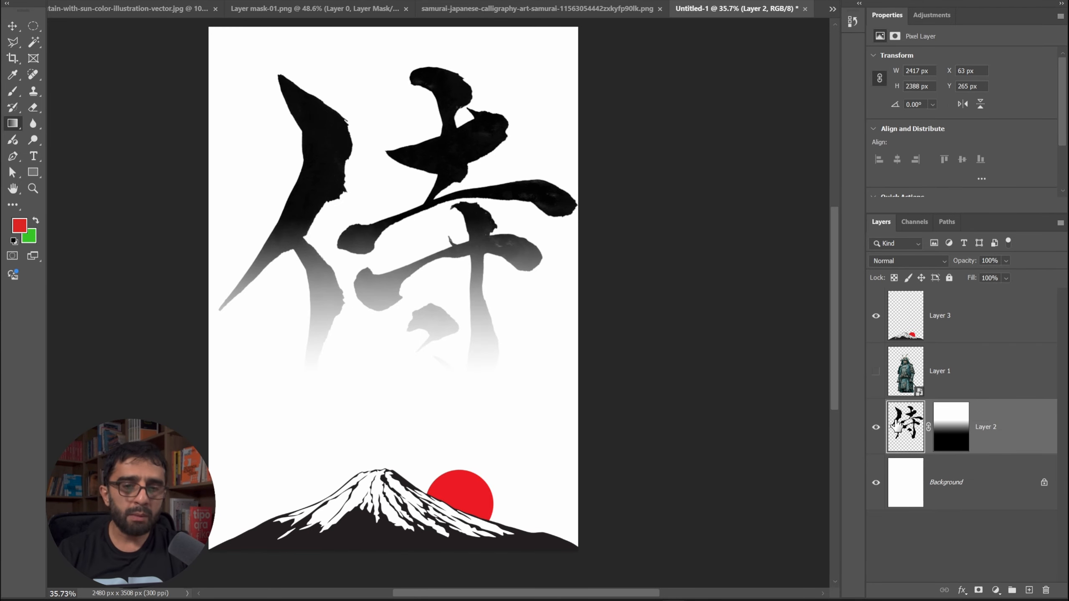
click(875, 371)
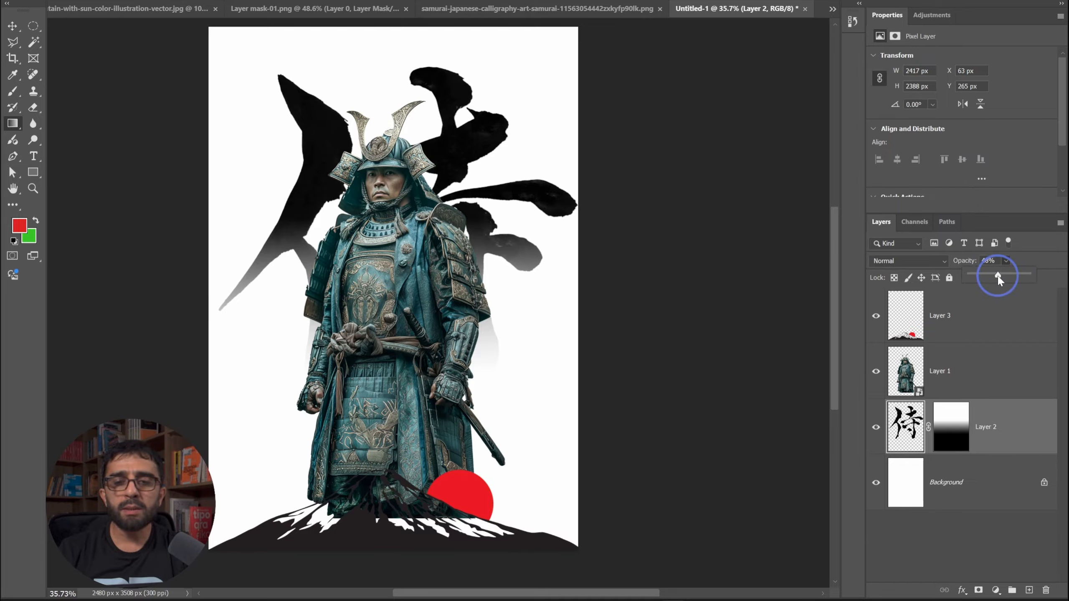
drag(999, 280, 994, 278)
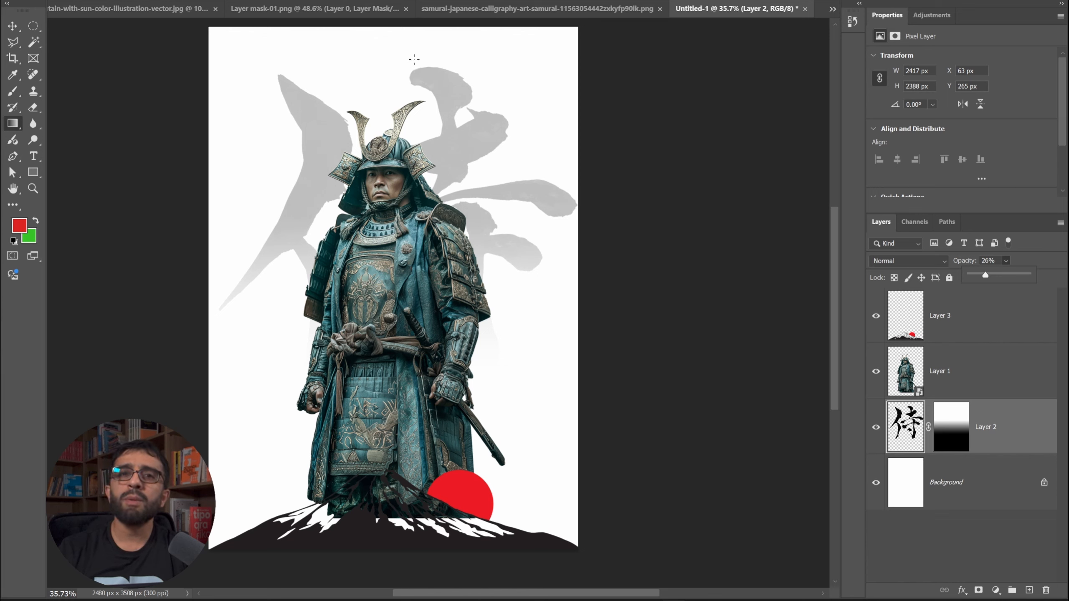
Step: Add a white layer mask to the samurai layer, reset the colours to default black and white, and target the mask for the Gradient tool
key(v)
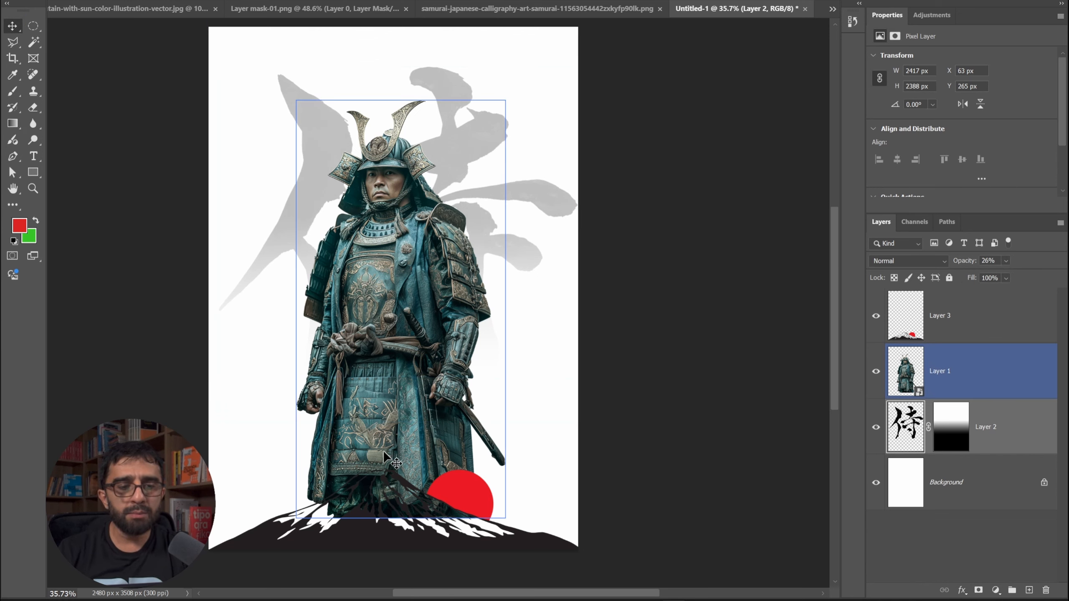
click(978, 386)
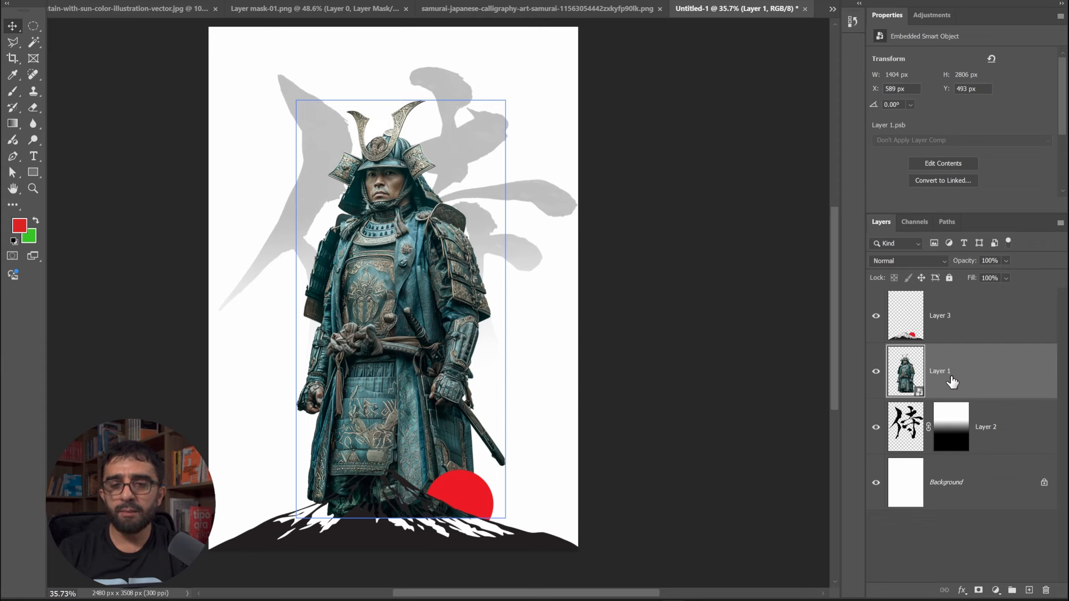
click(977, 590)
key(d)
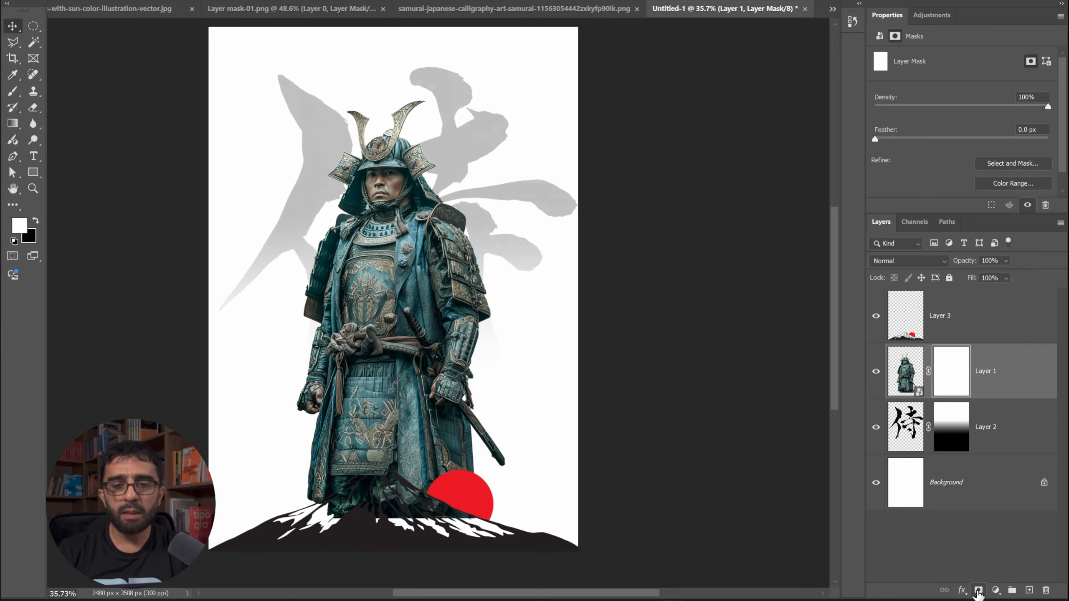
key(g)
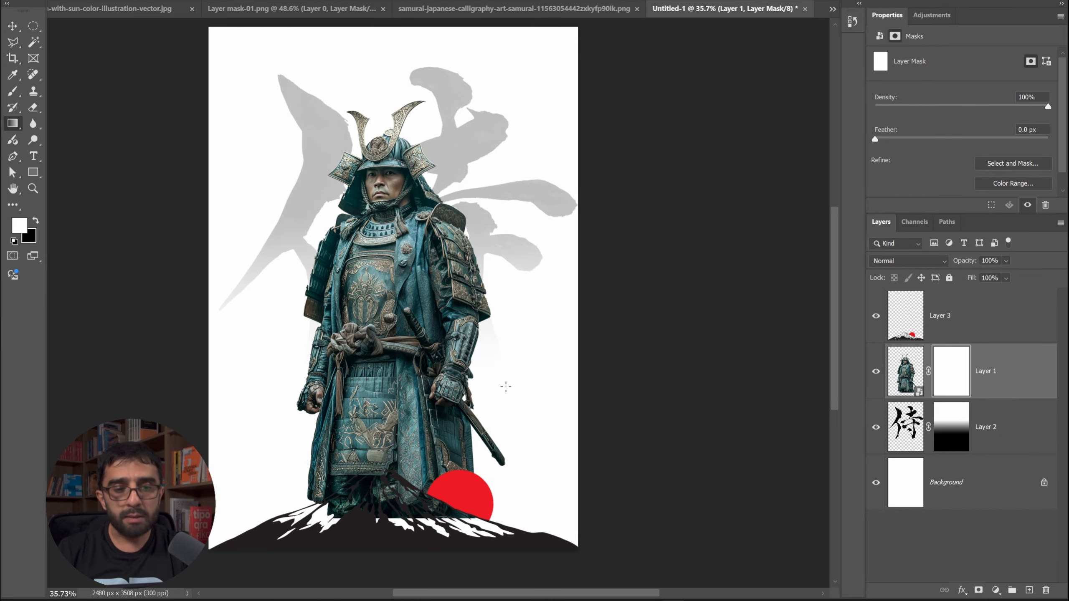
click(906, 370)
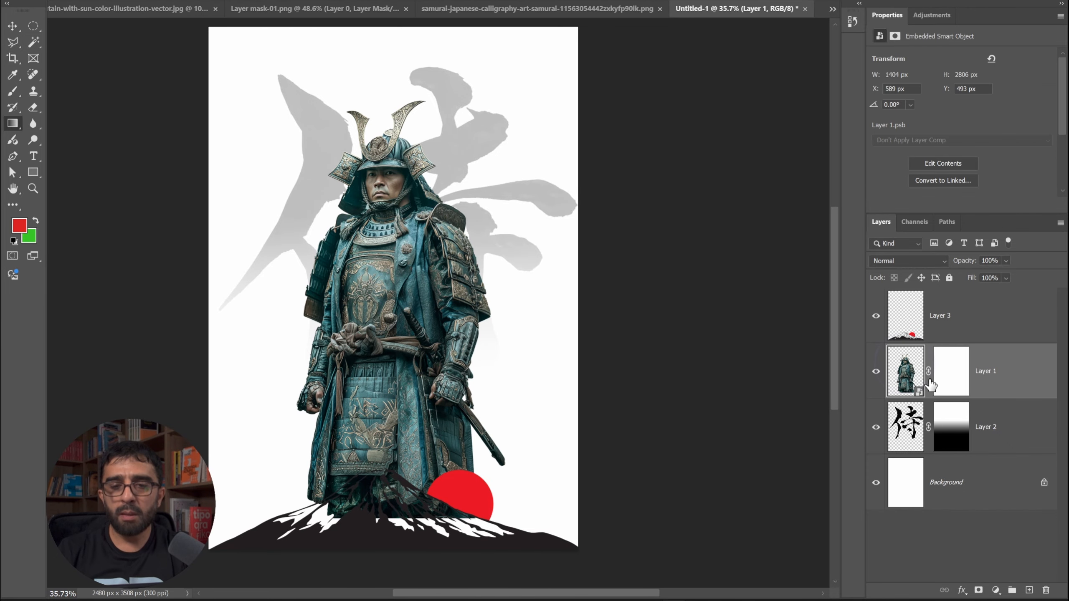
click(950, 369)
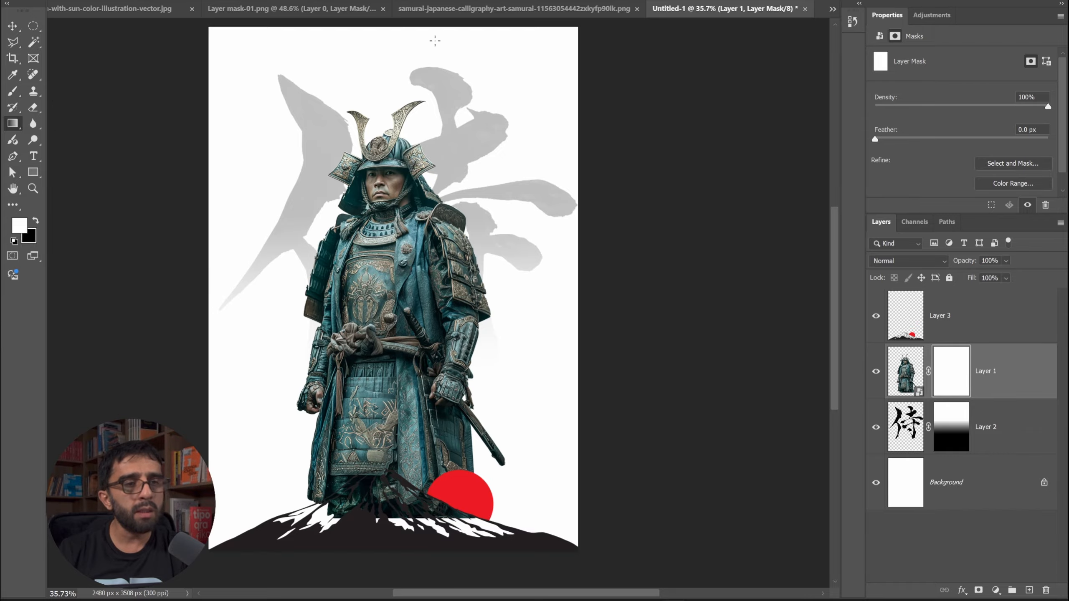
Step: Fade out the samurai's lower legs above Mount Fuji with a vertical white-to-black linear gradient on his layer mask
drag(393, 462, 367, 444)
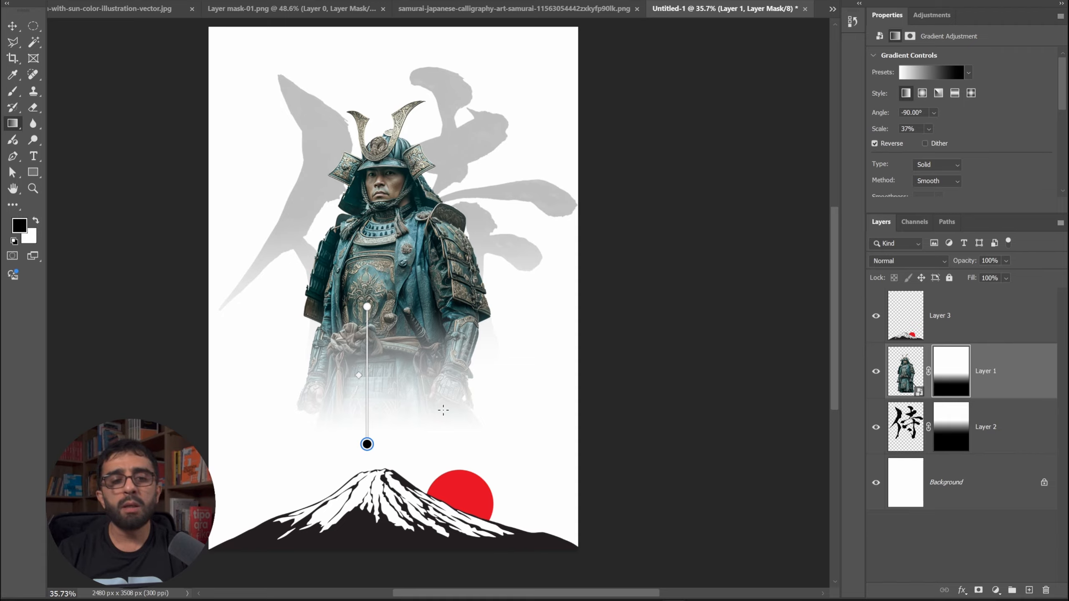
drag(324, 416, 357, 164)
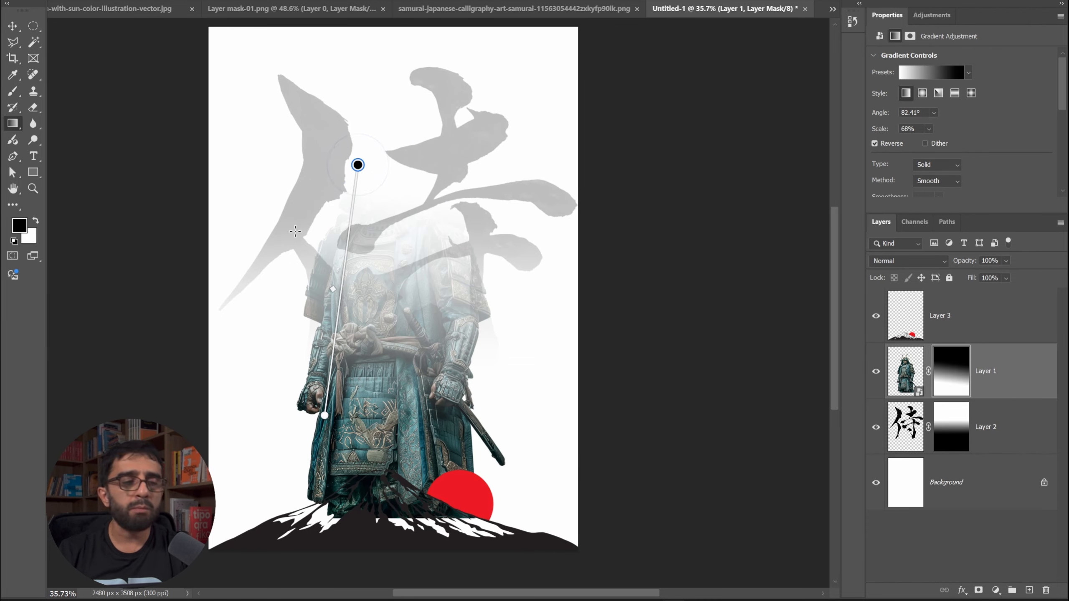
key(x)
drag(426, 300, 426, 486)
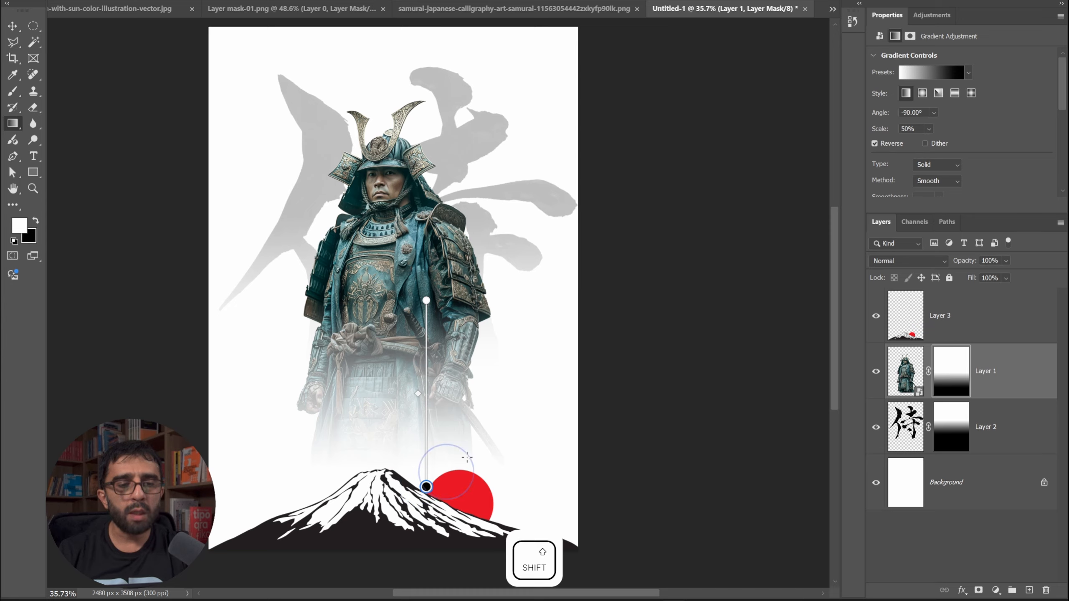
drag(427, 302, 425, 471)
key(ctrl+z)
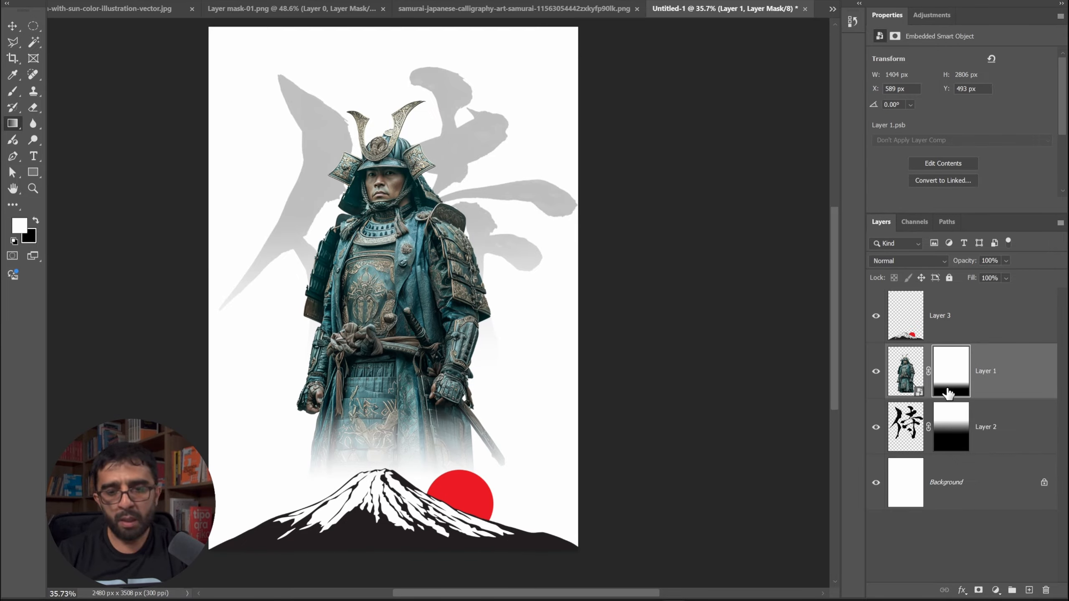
Step: Display the samurai's layer mask on its own, and return to the layer's artwork
key(alt)
alt+click(954, 367)
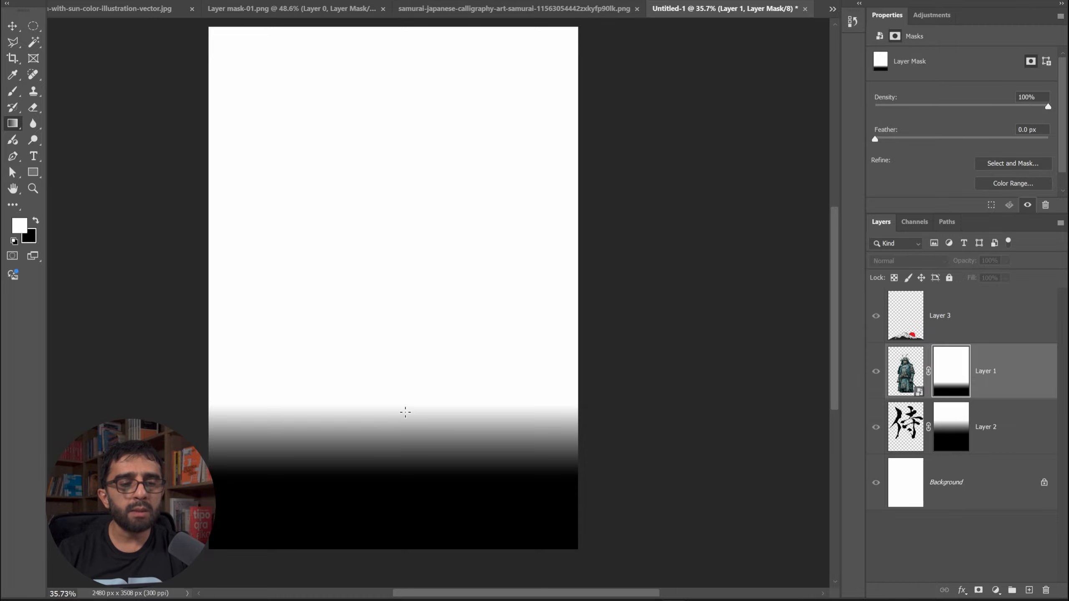
click(903, 372)
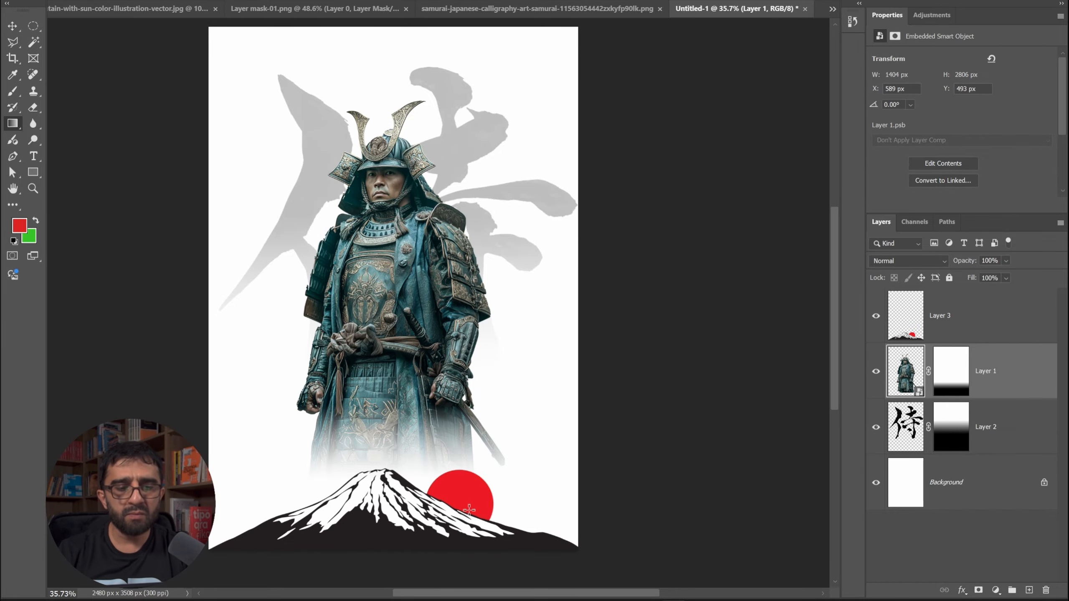
Step: Start a Solid Color fill layer directly above the Background layer
click(986, 485)
click(996, 590)
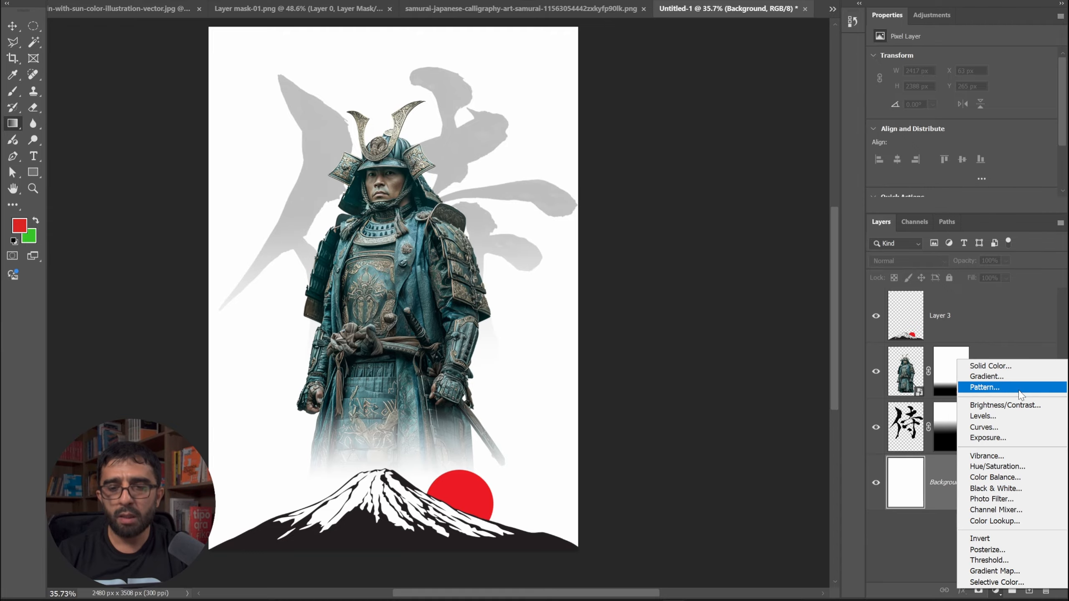
click(917, 365)
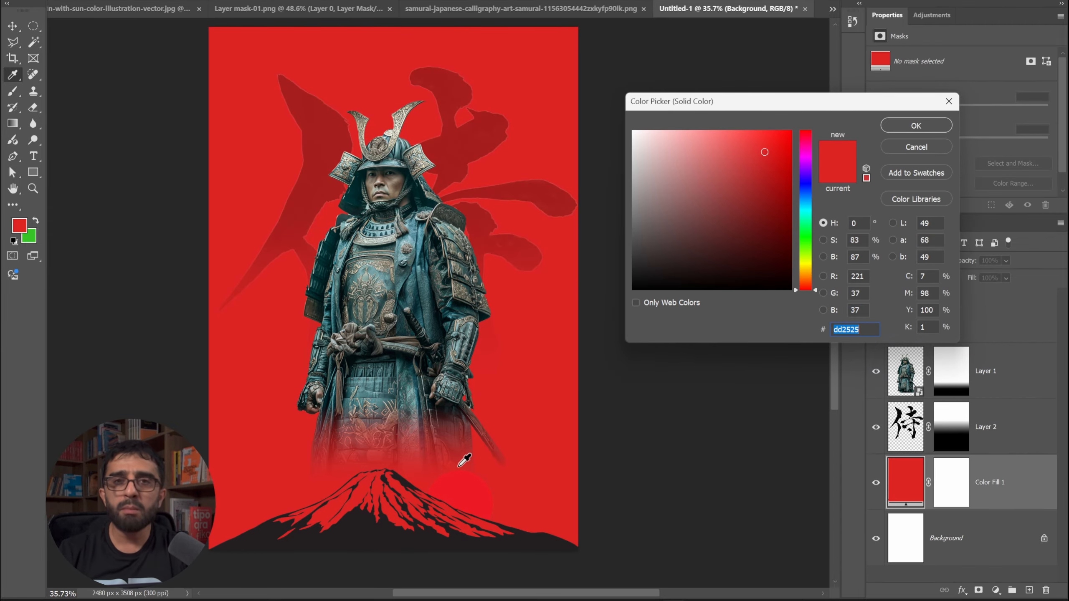
Step: Sample colours from the samurai's armour and set the fill layer to muted blue-grey #5d6e6f
click(406, 226)
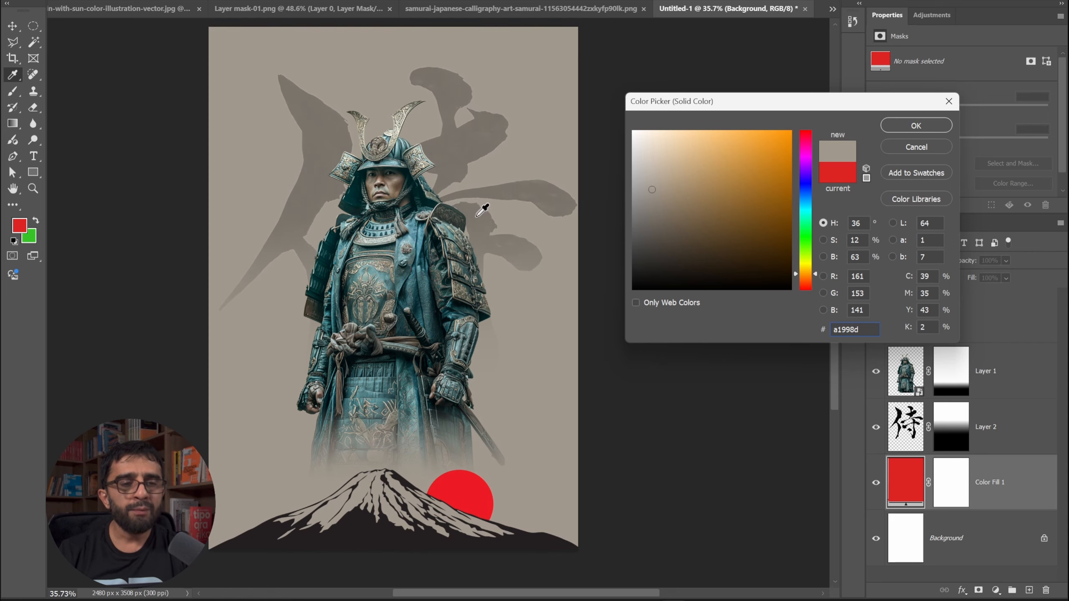
click(431, 220)
click(388, 134)
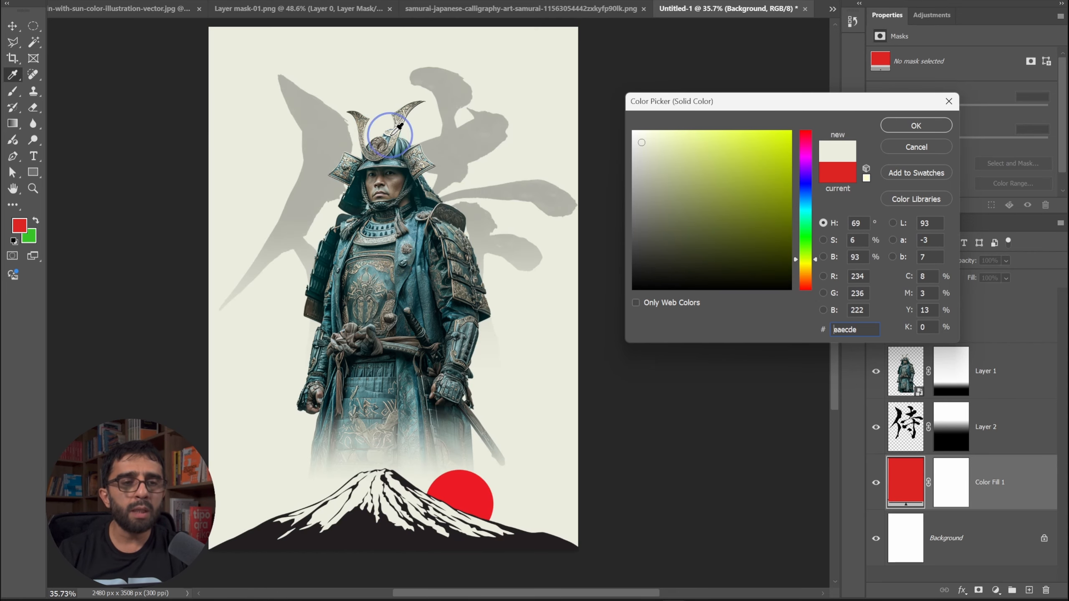
click(391, 200)
click(409, 281)
drag(412, 304, 438, 258)
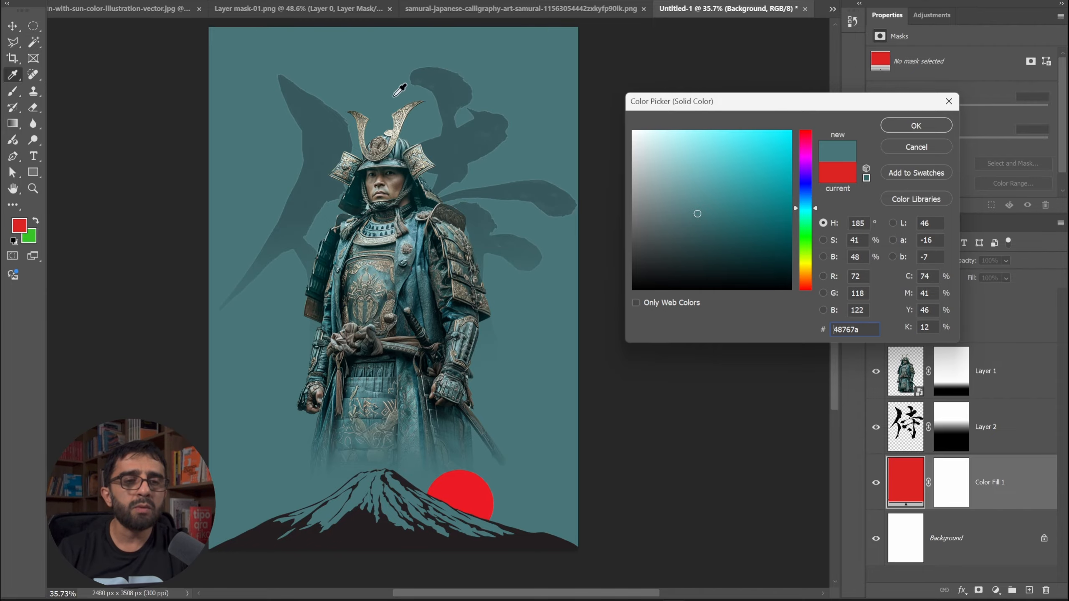
click(373, 290)
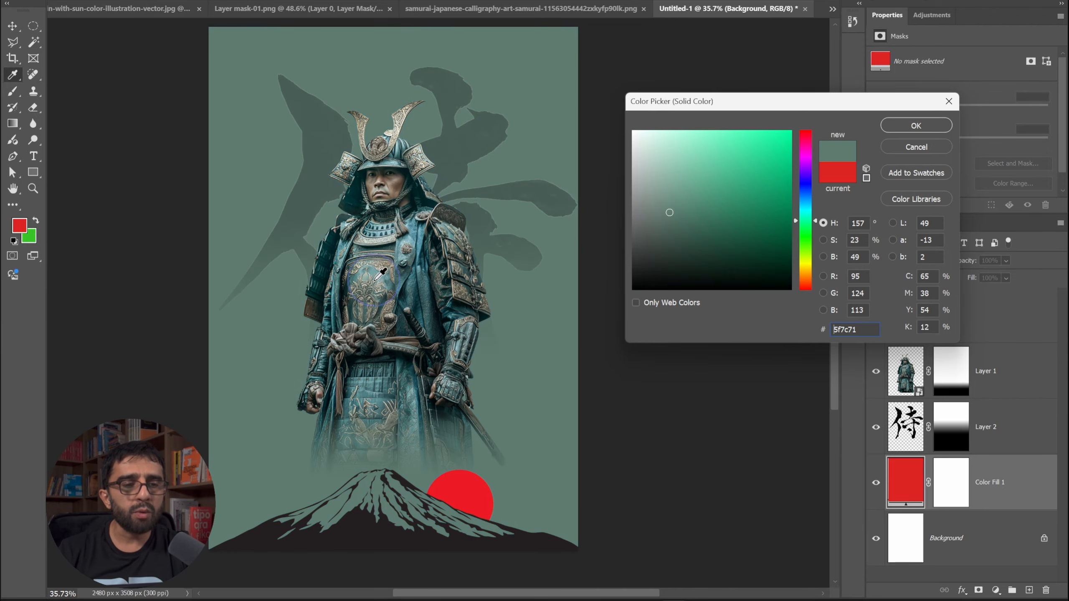
click(381, 271)
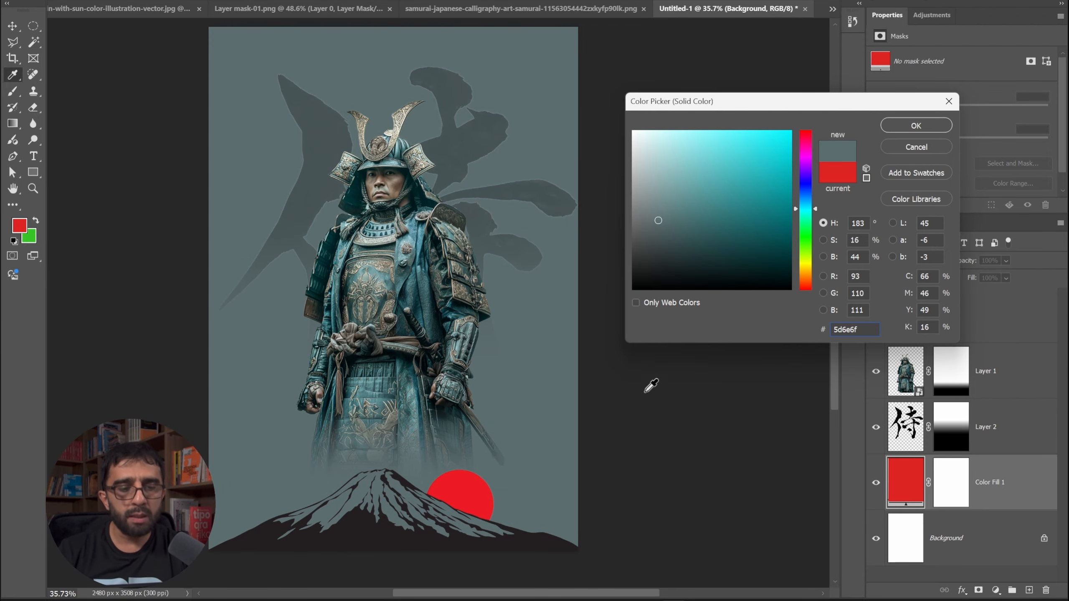
click(916, 126)
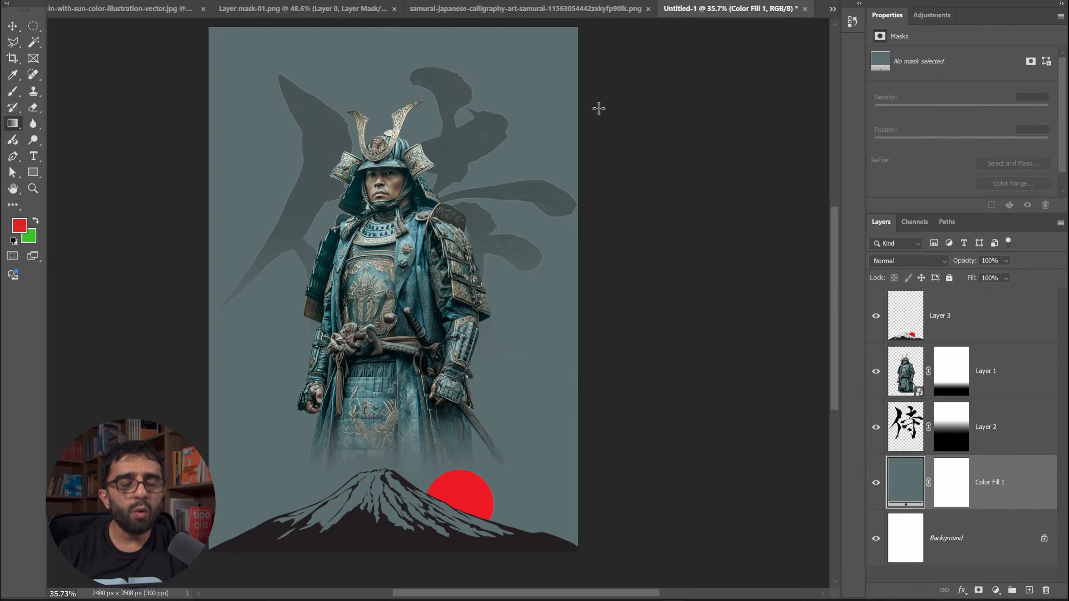
Step: Move the samurai slightly up and left to X 570 px, Y 430 px, and hide the colour fill layer
key(v)
click(503, 387)
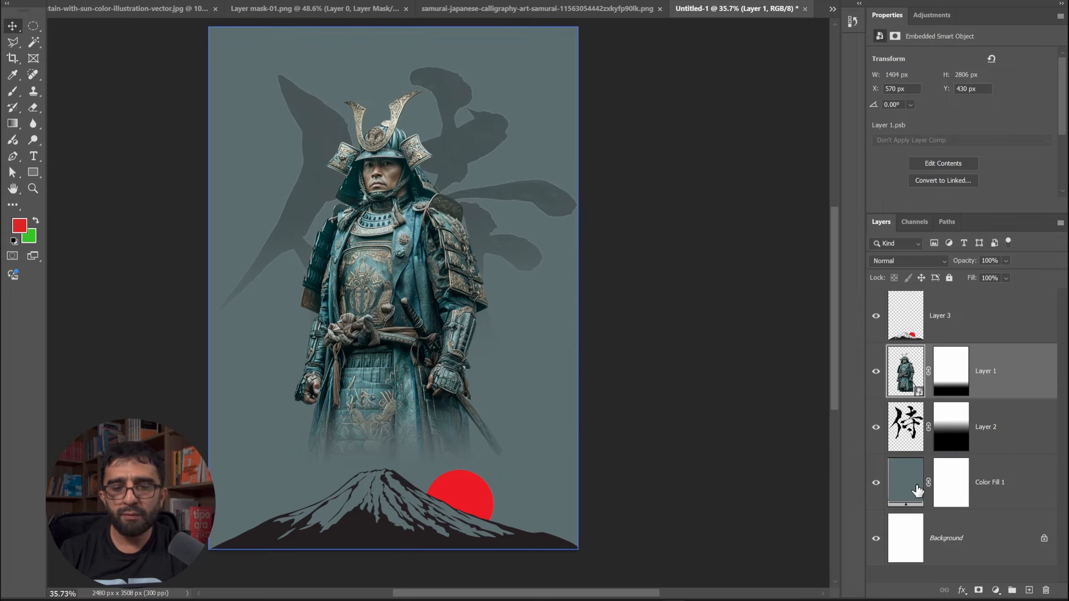
click(875, 482)
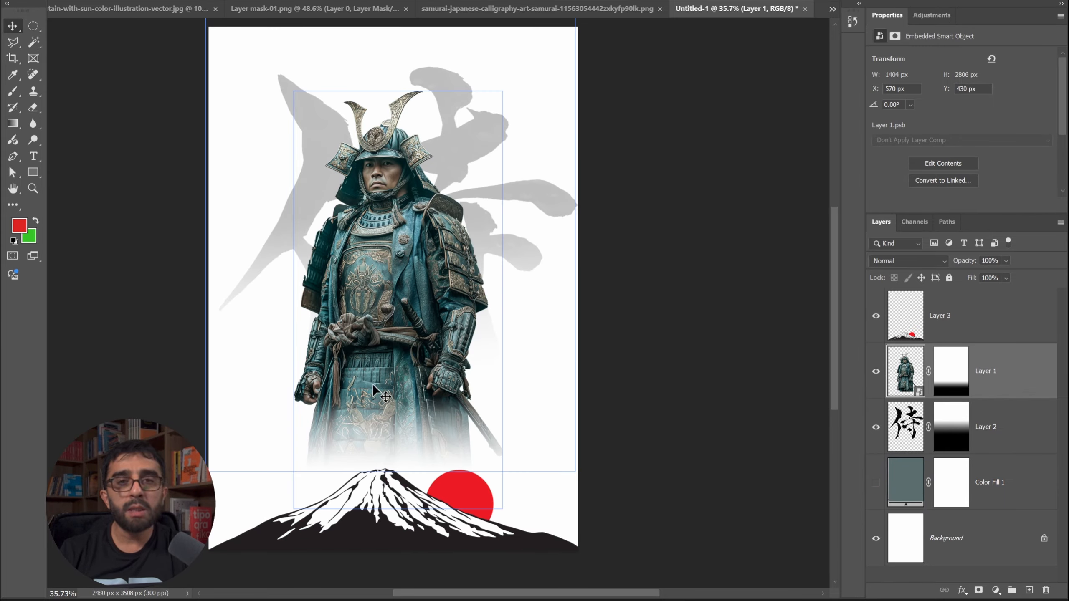
Step: Hide the Mount Fuji and red sun layer, keeping the samurai and calligraphy visible
click(952, 370)
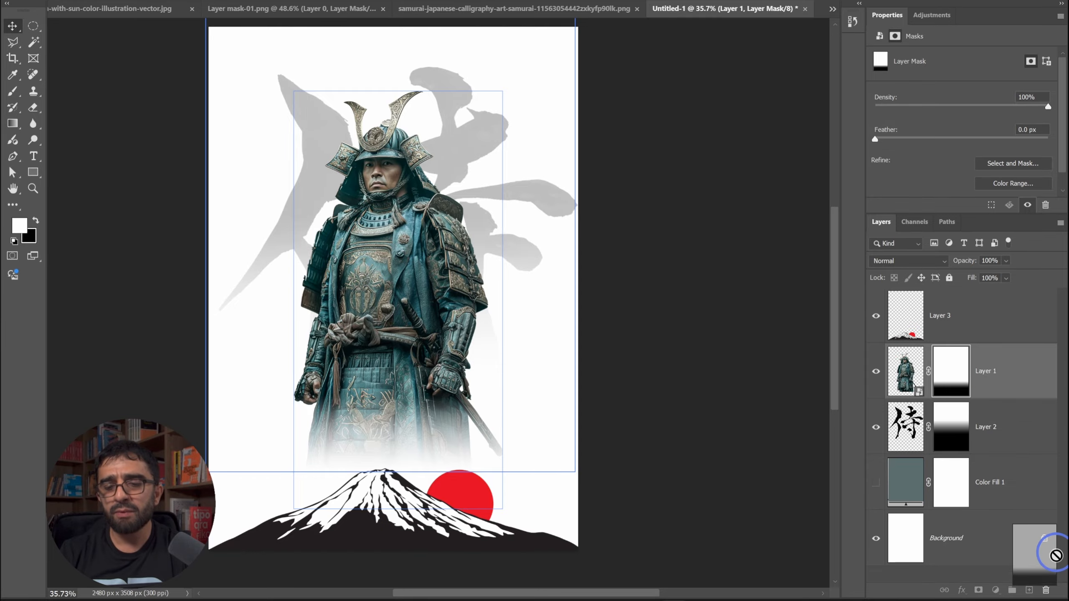
mouse_move(951, 371)
mouse_down()
mouse_move(918, 320)
mouse_move(966, 363)
mouse_move(952, 361)
mouse_up()
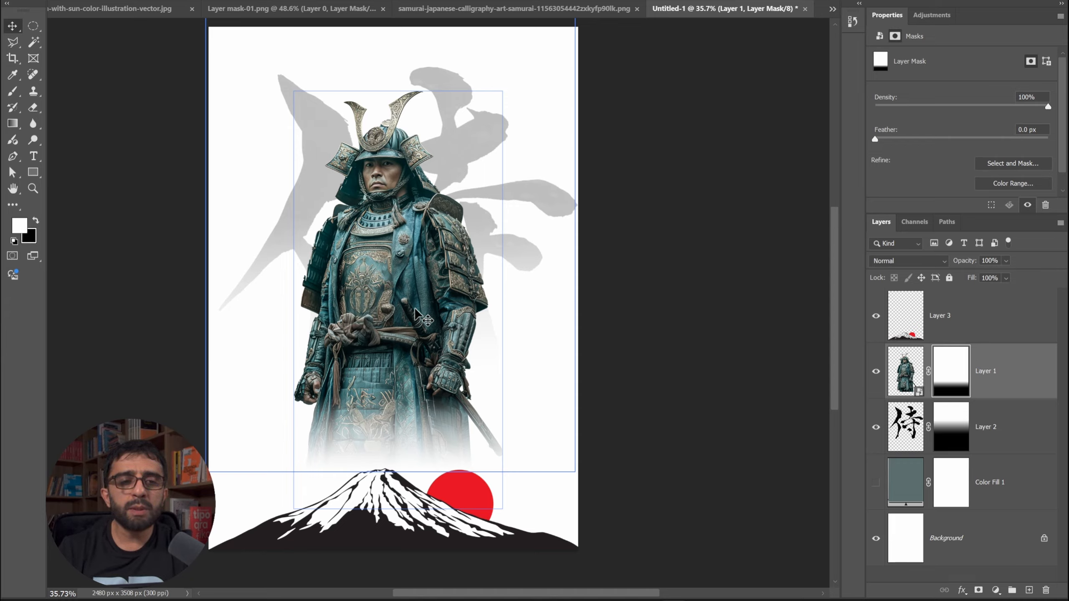
click(888, 337)
click(876, 316)
click(880, 450)
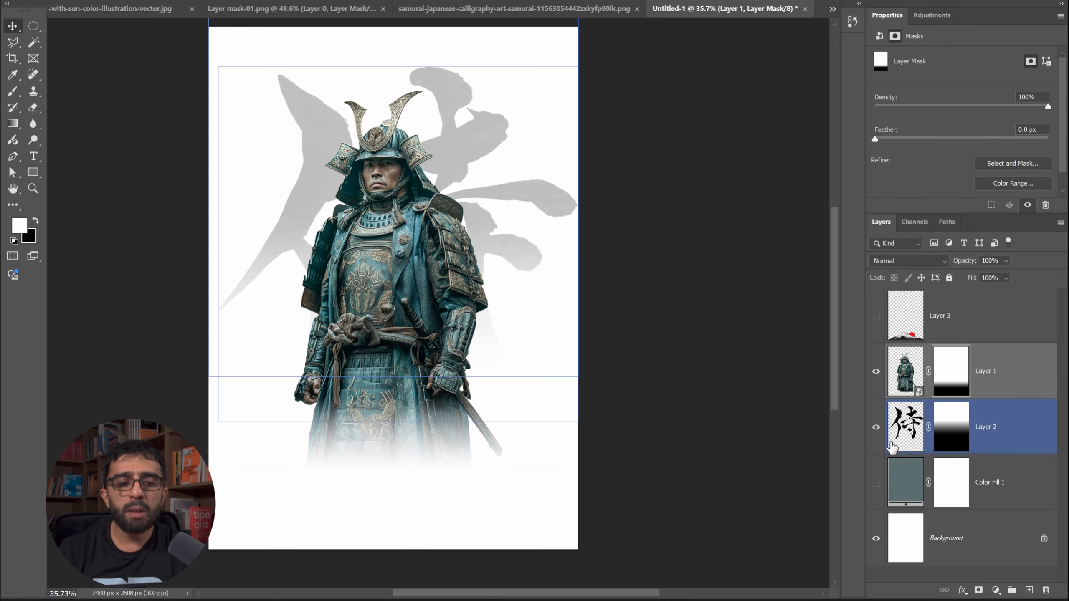
Step: Fill the samurai's layer mask entirely with white to clear its gradient
click(949, 373)
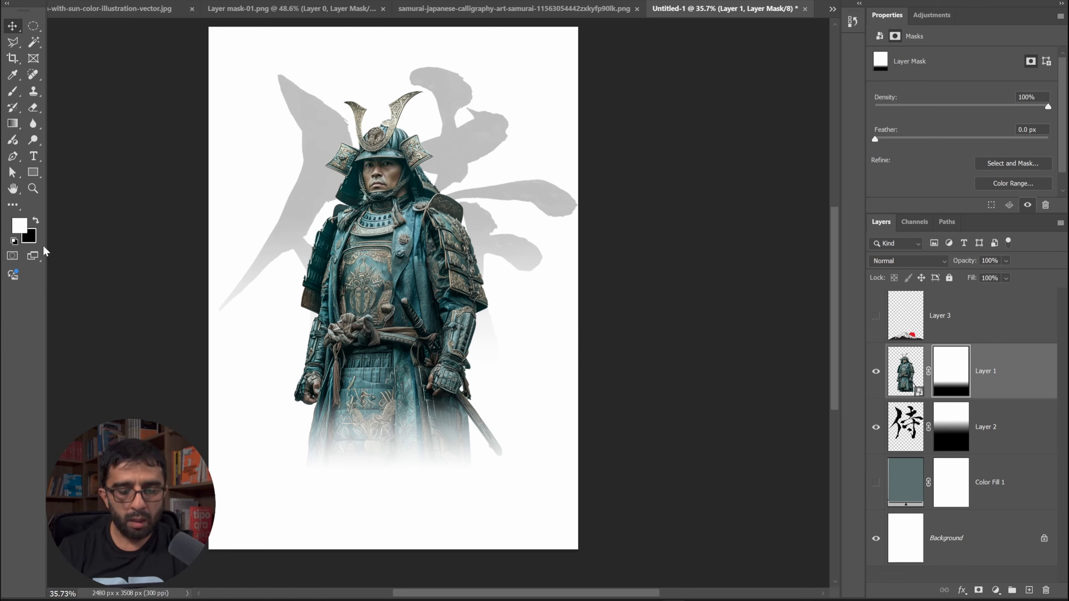
key(alt+BackSpace)
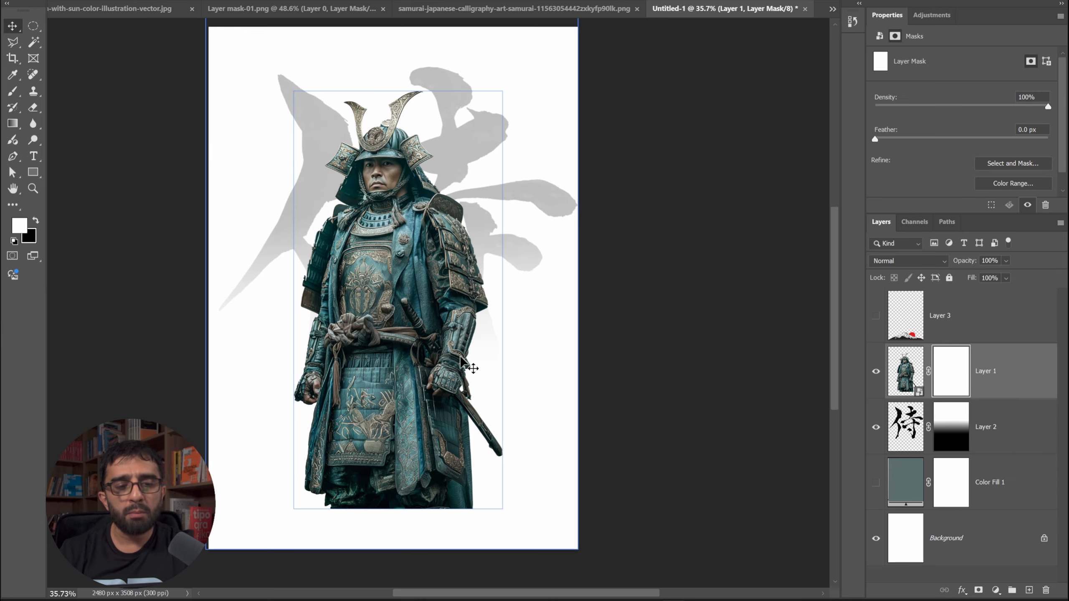
click(951, 361)
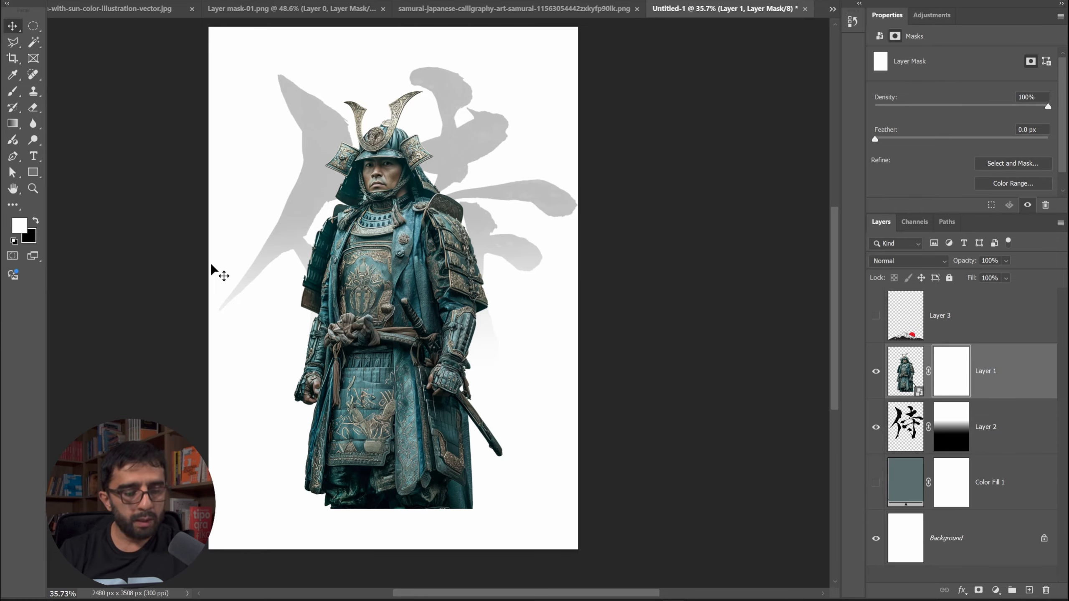
Step: Make black the foreground colour and choose the 700 px splatter brush for painting on the samurai's mask
click(13, 239)
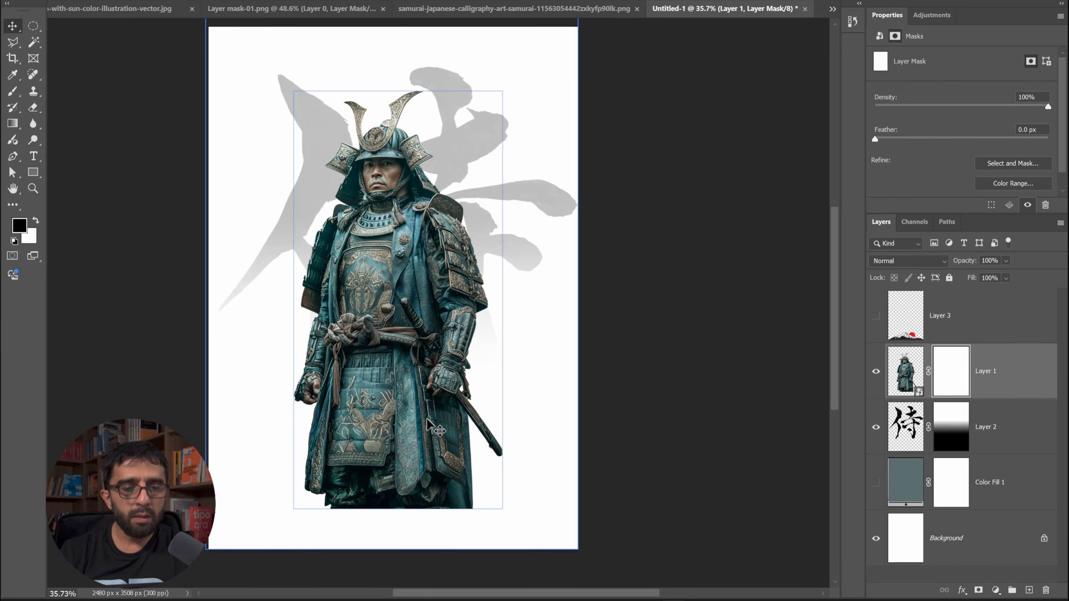
key(b)
right_click(426, 357)
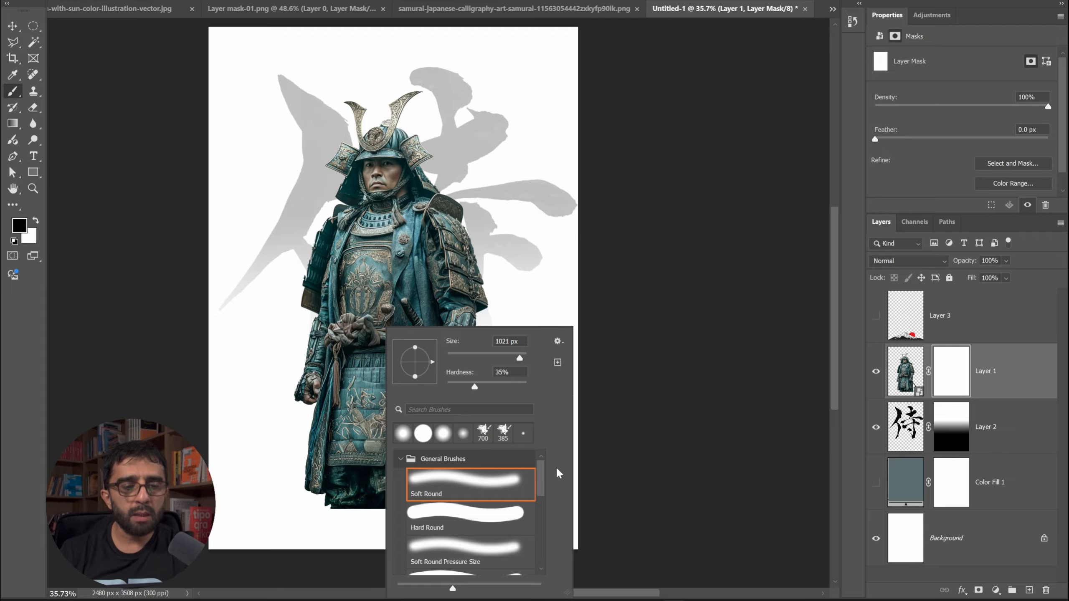
drag(542, 472, 542, 544)
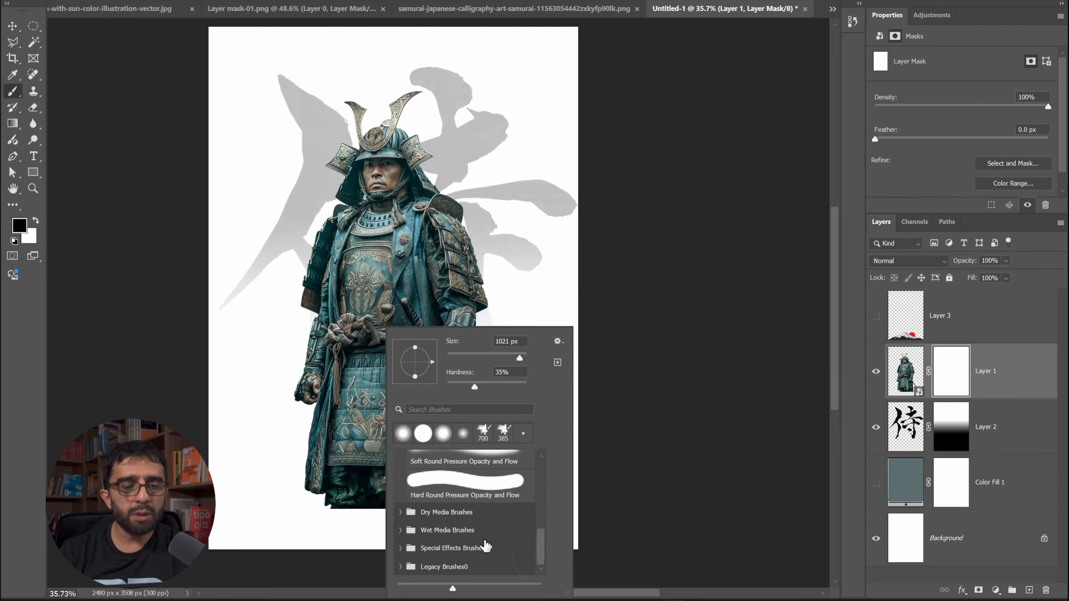
click(401, 512)
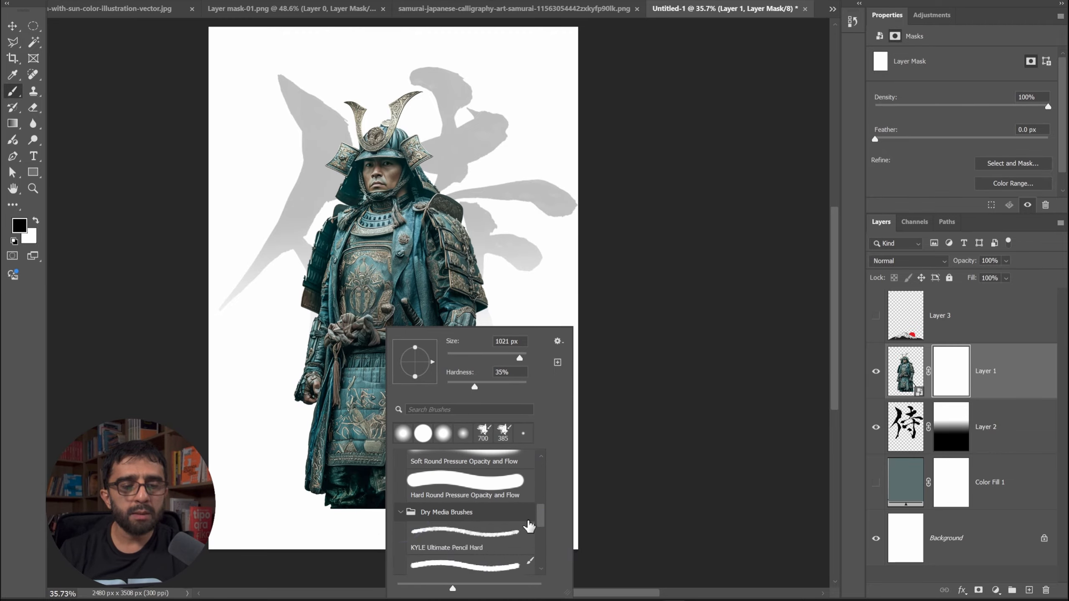
drag(539, 522, 545, 454)
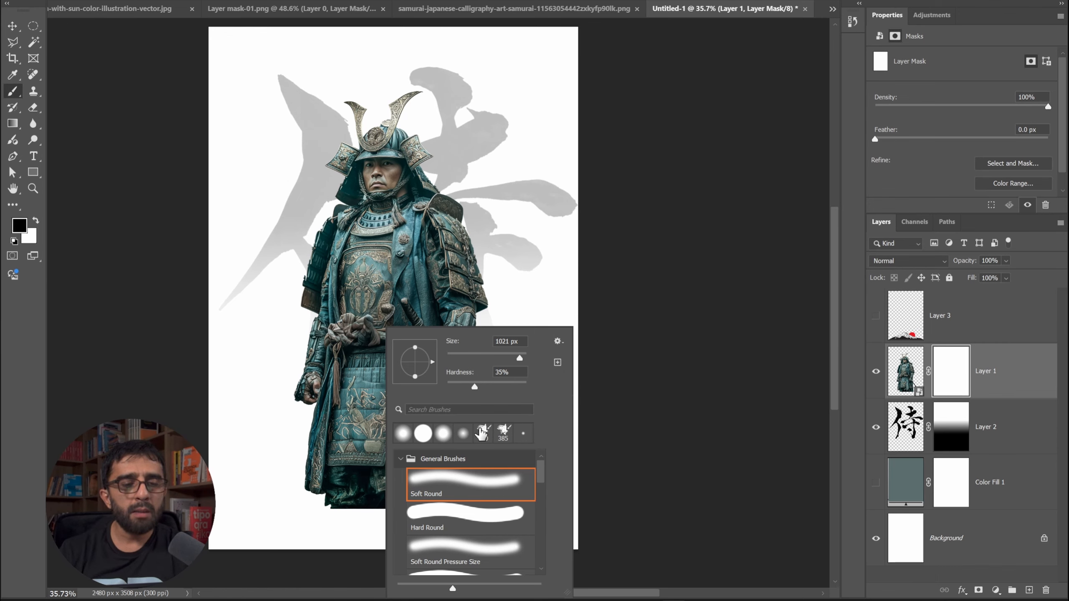
click(483, 434)
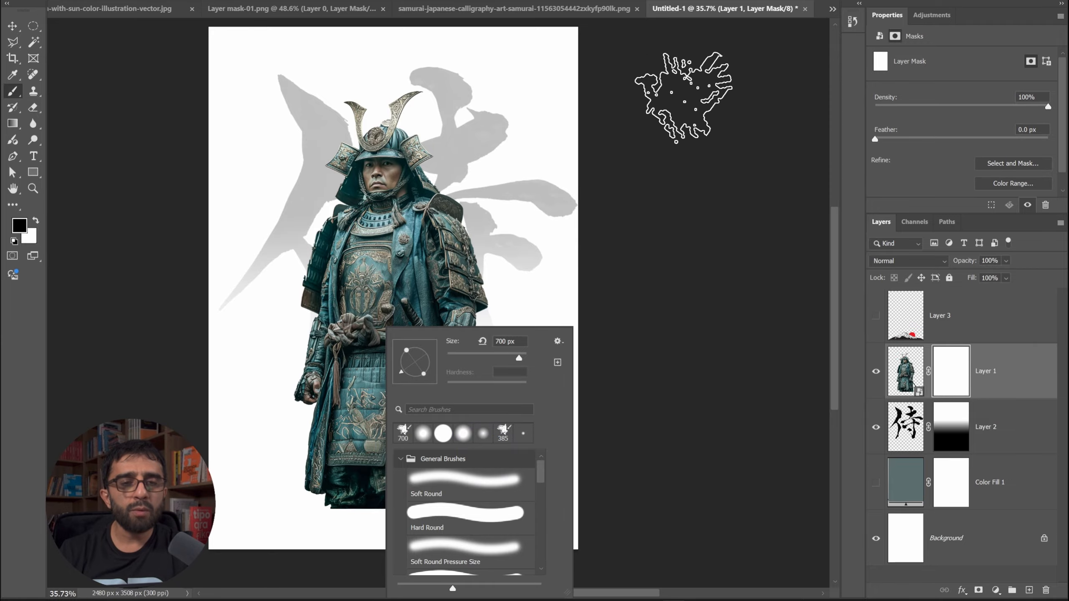
click(610, 126)
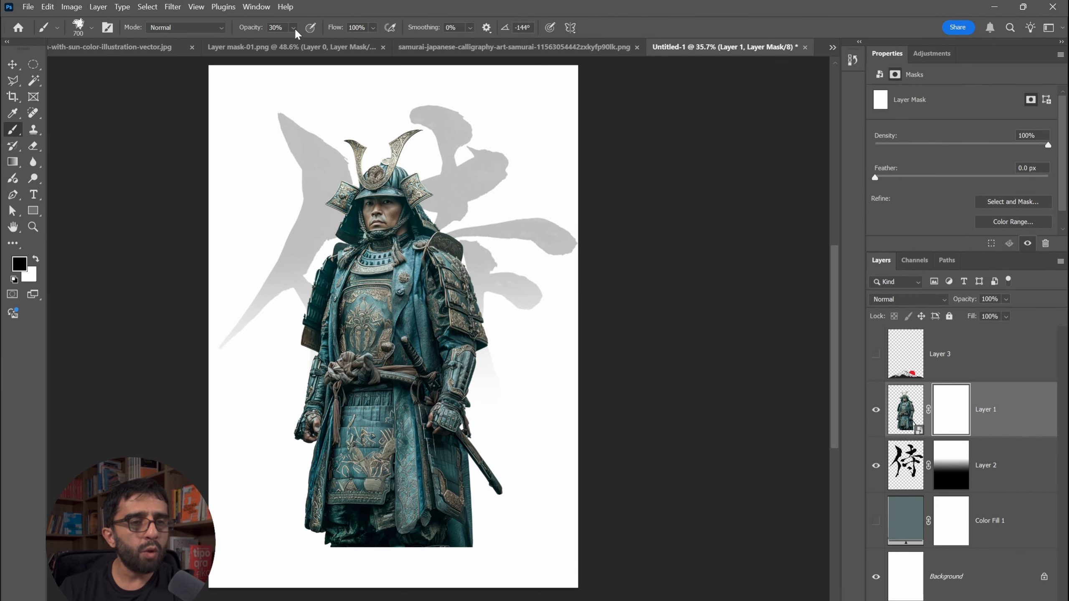
Step: Try painting black over the samurai's lower part on the layer mask at 100% brush opacity, then undo the stroke
click(294, 29)
drag(299, 41, 356, 39)
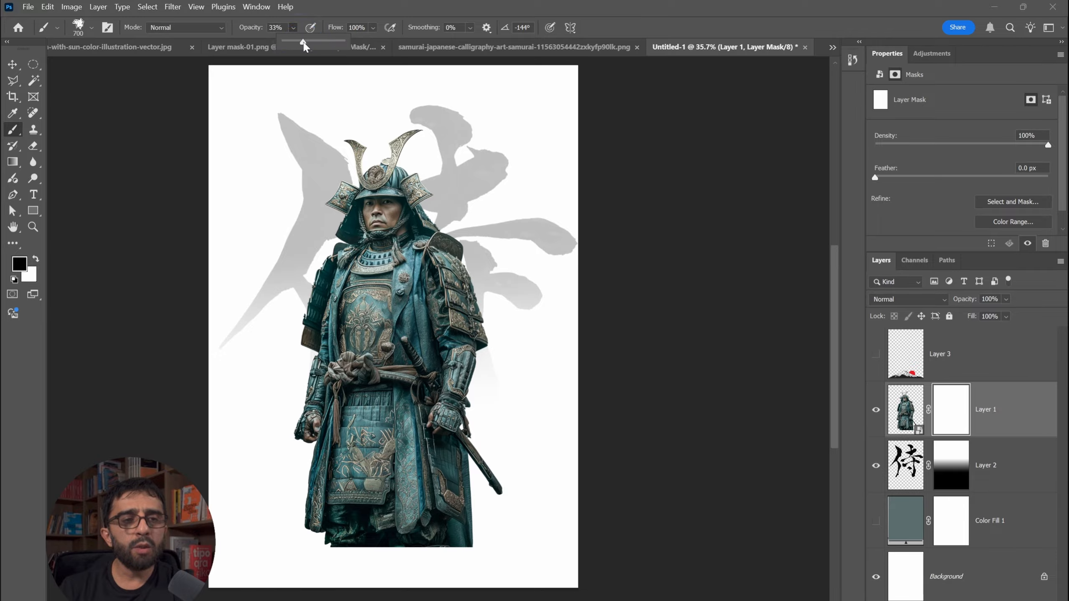
mouse_move(398, 574)
mouse_down()
mouse_move(440, 499)
mouse_move(470, 494)
mouse_up()
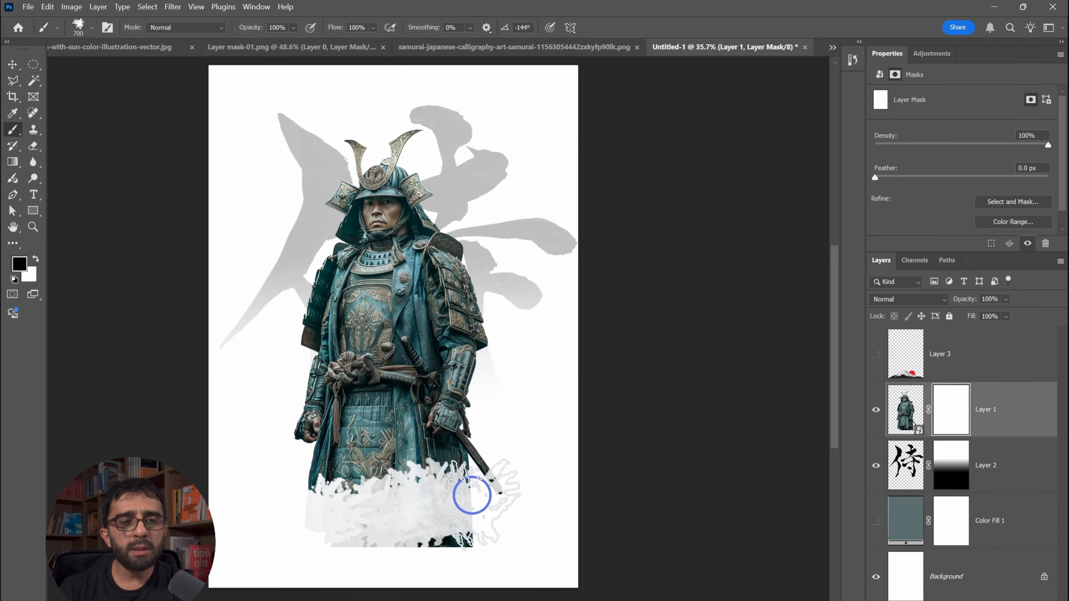
key(ctrl+z)
Step: Try fading the samurai's lower part by painting black on the mask at 26% brush opacity, then undo those strokes
click(293, 28)
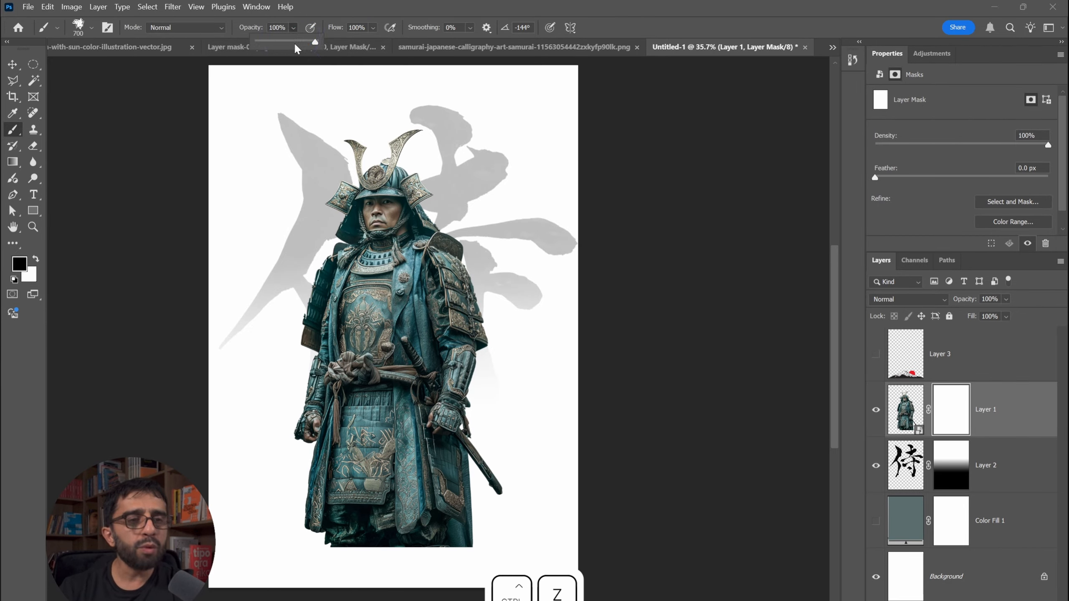
drag(296, 43, 270, 43)
mouse_move(358, 564)
mouse_down()
mouse_move(404, 547)
mouse_move(405, 518)
mouse_move(349, 543)
mouse_move(466, 480)
mouse_up()
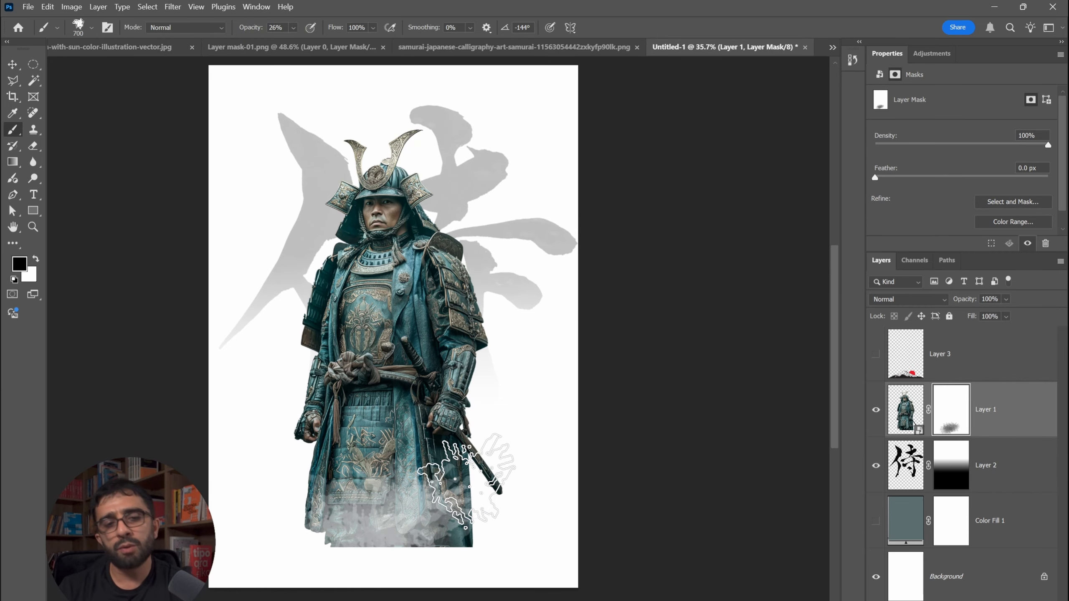
key(ctrl+z)
key(ctrl+z)
key(ctrl+z)
key(ctrl+z)
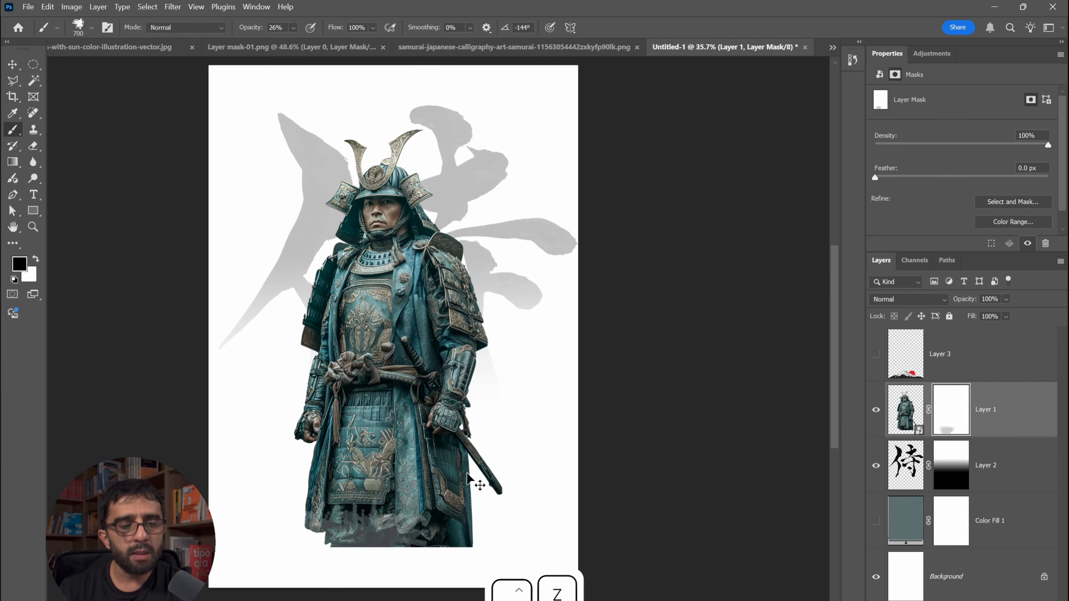
Step: Raise the brush opacity and paint black on the samurai's mask to hide the lower legs with a ragged splatter edge
click(294, 28)
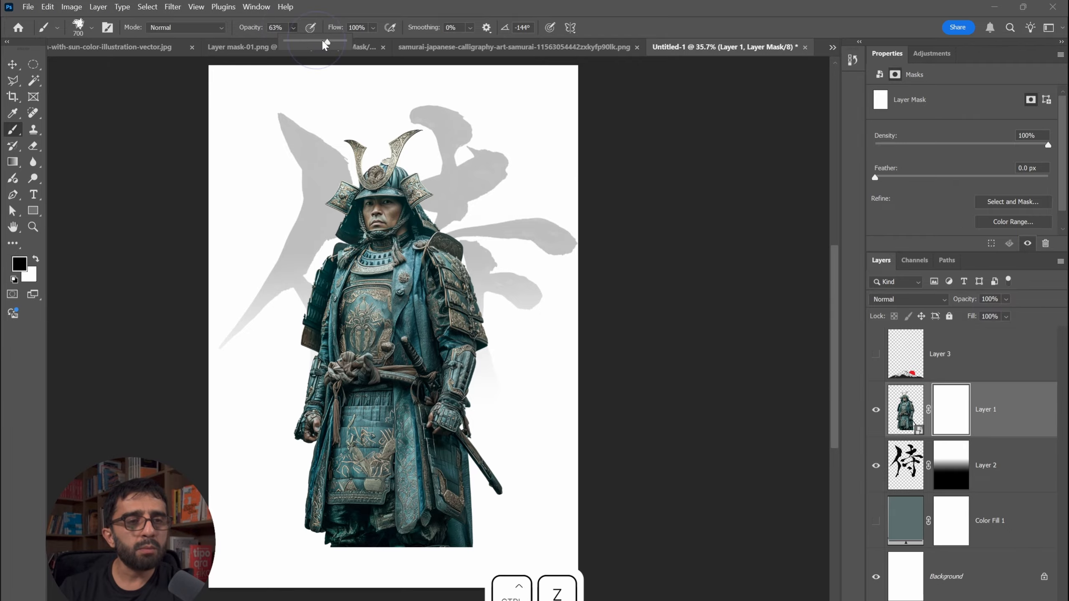
drag(324, 41, 343, 42)
mouse_move(357, 536)
mouse_down()
mouse_move(422, 549)
mouse_move(335, 546)
mouse_up()
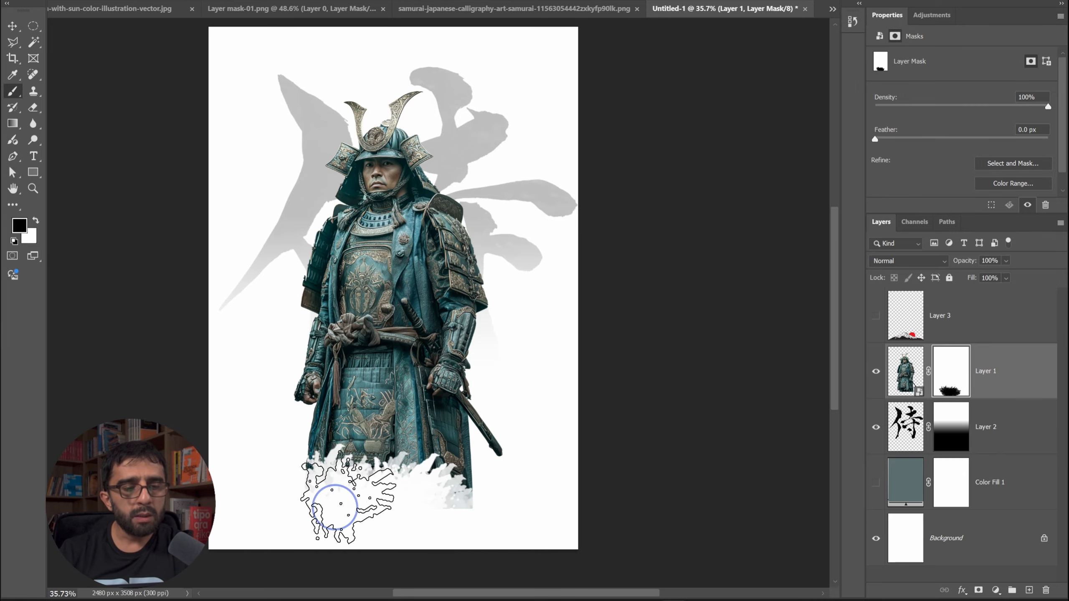
mouse_move(334, 506)
mouse_down()
mouse_move(461, 503)
mouse_move(468, 493)
mouse_move(363, 499)
mouse_move(303, 547)
mouse_up()
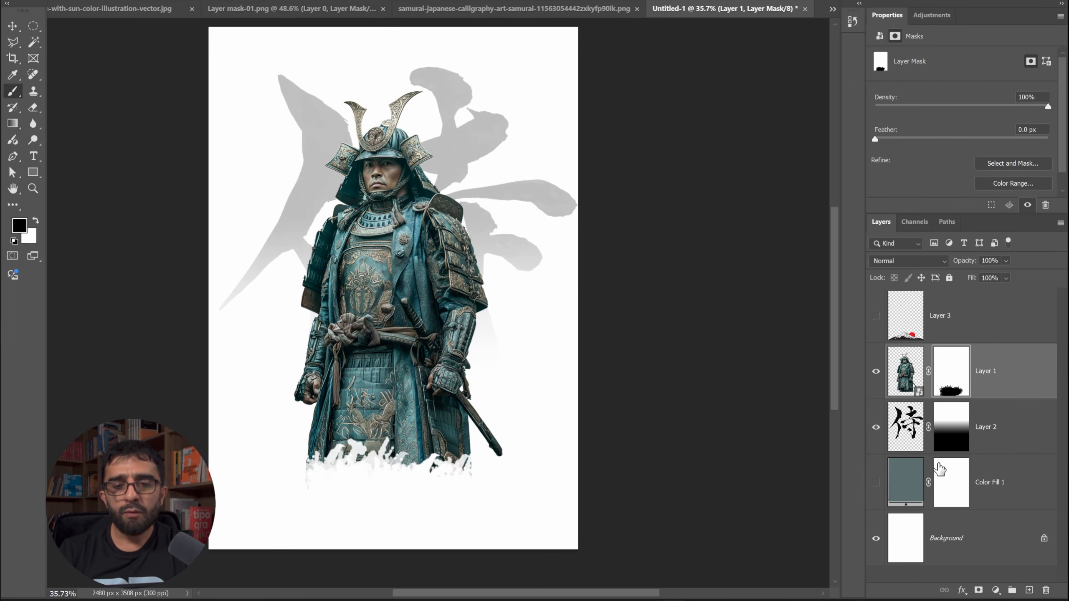
Step: Show the colour fill layer and the Mount Fuji and red sun layer again
click(876, 483)
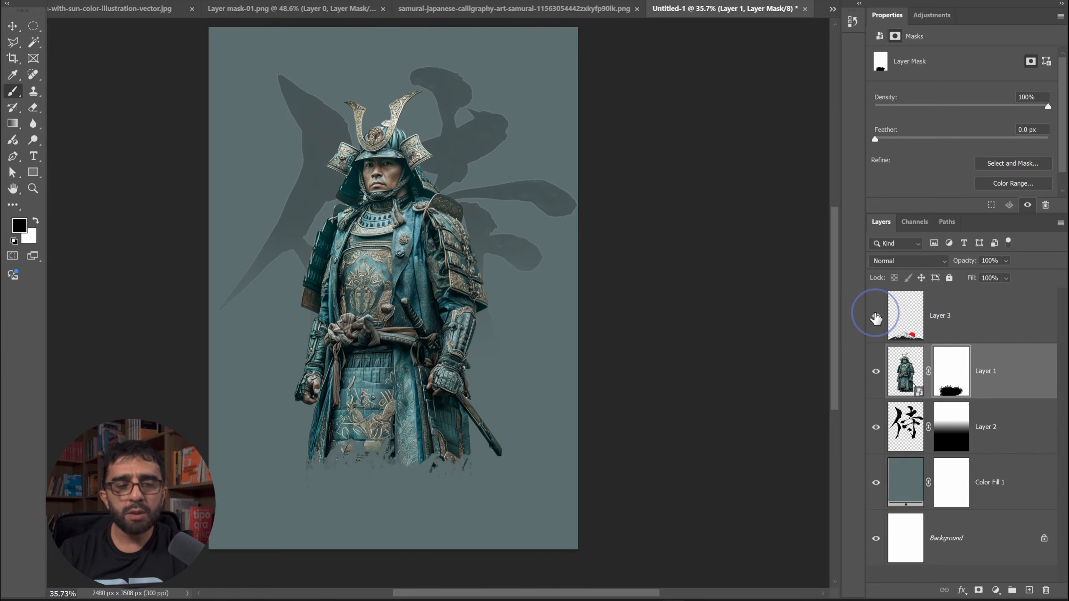
click(876, 316)
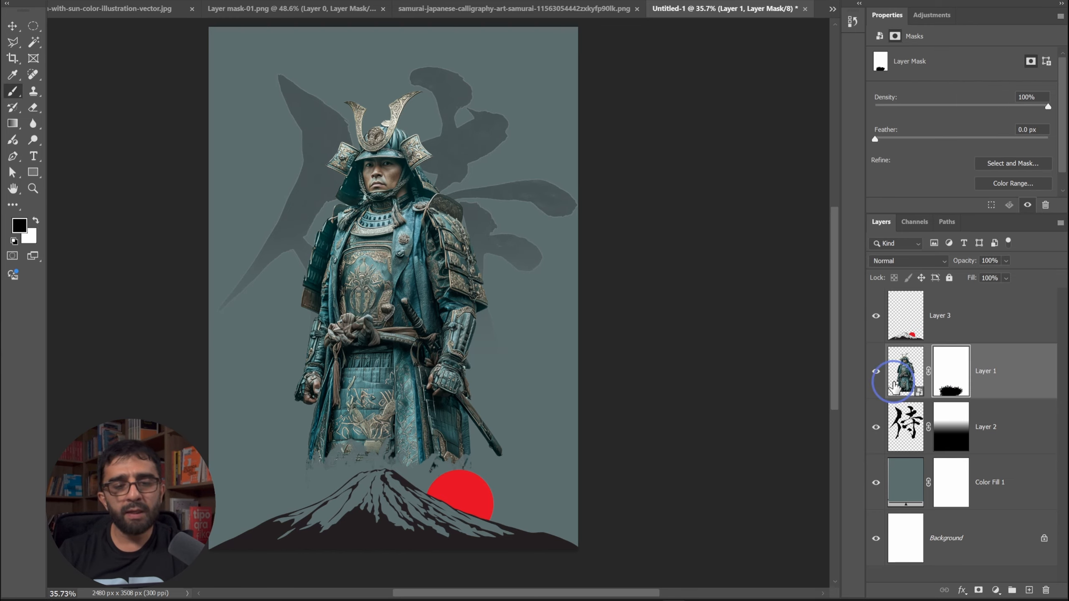
Step: Refine the splatter edge above the mountain peak, alternating black to hide and white to restore parts of the samurai's robe on the mask
mouse_move(370, 512)
mouse_down()
mouse_move(373, 489)
mouse_move(410, 493)
mouse_move(438, 556)
mouse_up()
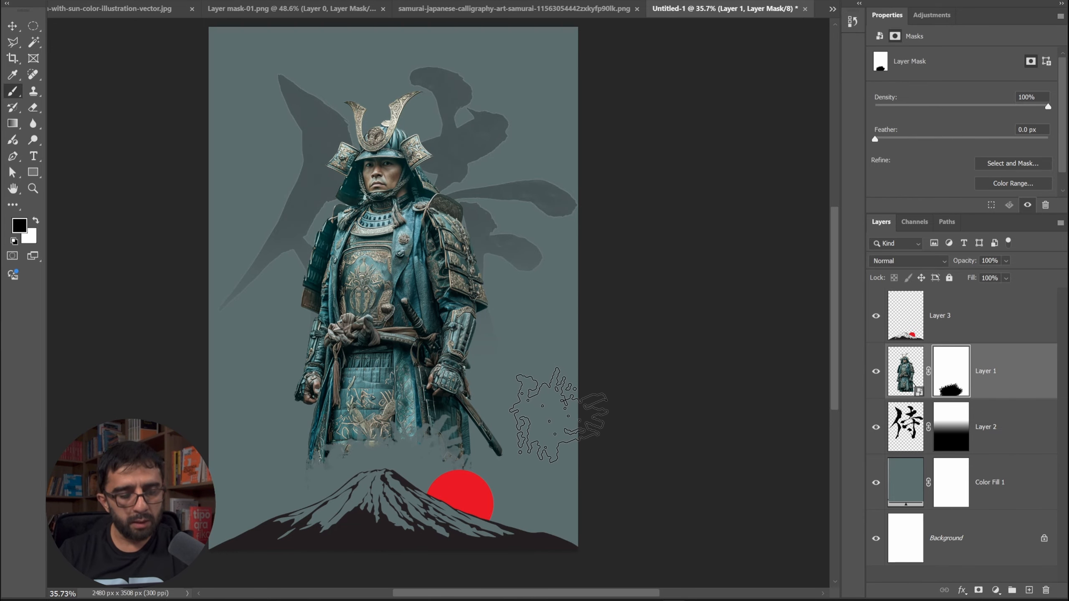
key(x)
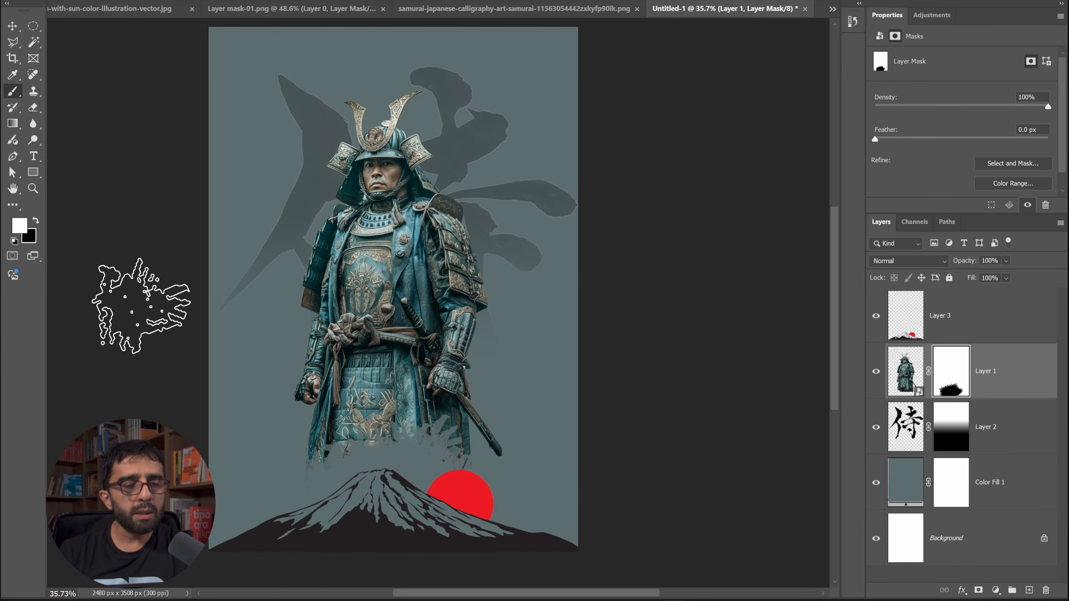
mouse_move(282, 442)
mouse_down()
mouse_move(425, 397)
mouse_move(411, 393)
mouse_move(479, 428)
mouse_move(400, 392)
mouse_move(326, 398)
mouse_move(317, 415)
mouse_move(425, 412)
mouse_move(497, 426)
mouse_move(461, 378)
mouse_move(436, 365)
mouse_up()
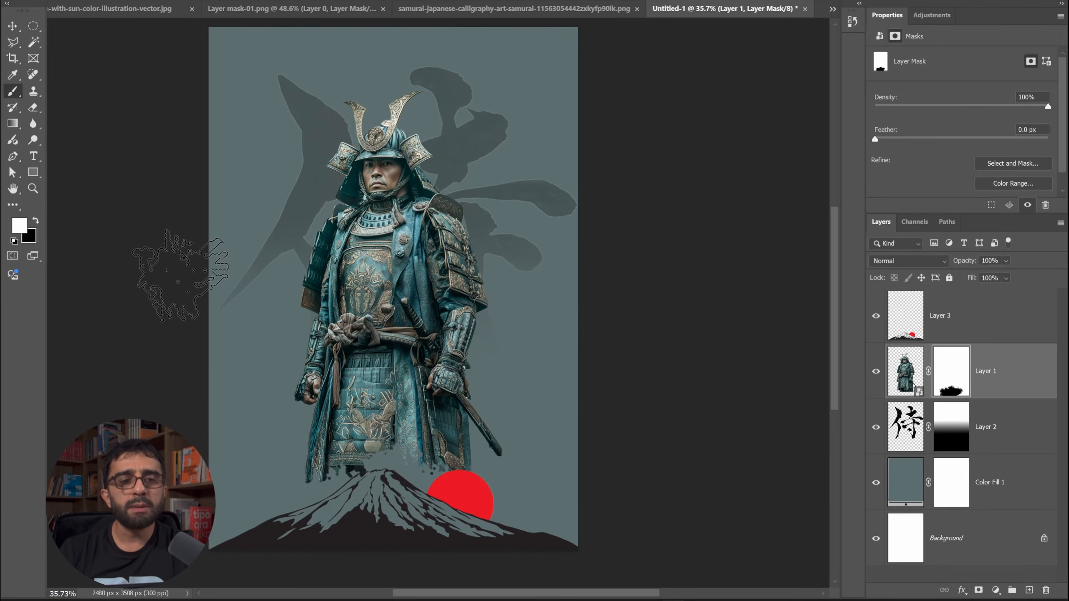
key(x)
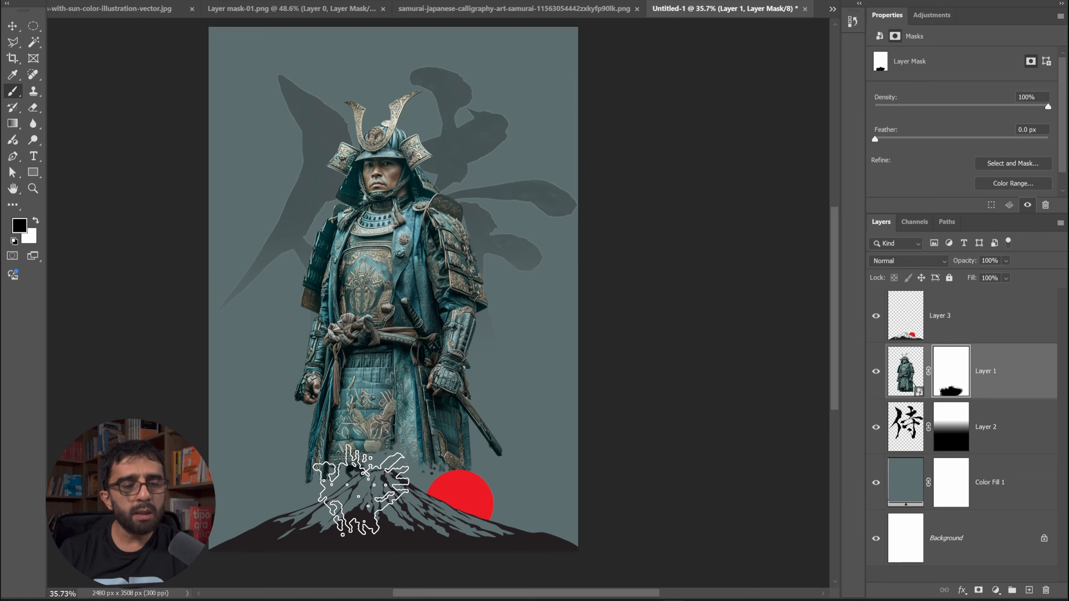
drag(365, 448, 366, 459)
key(x)
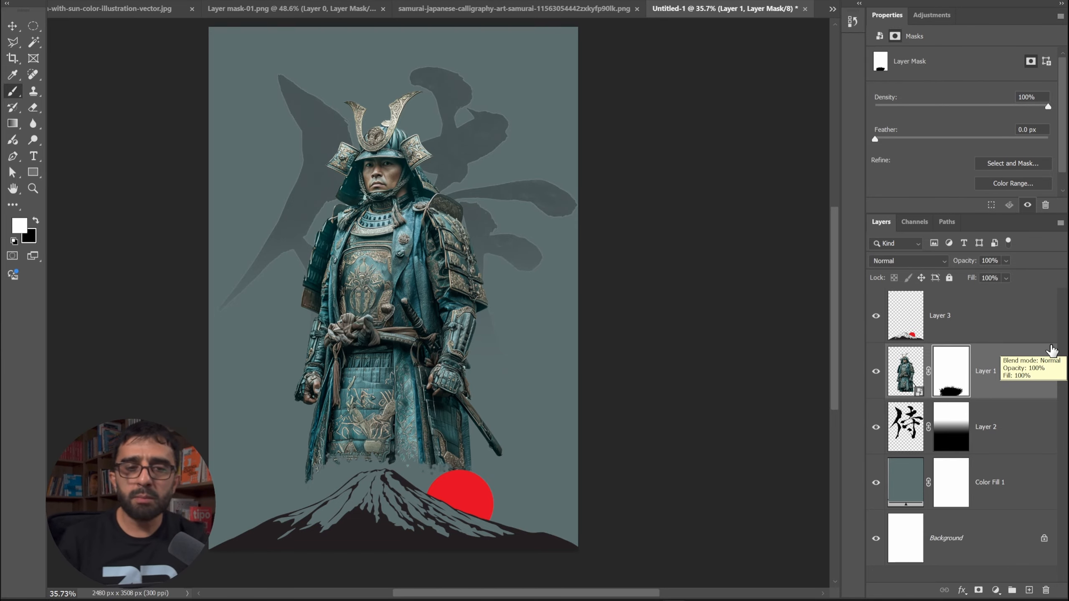
Step: Switch to the Move tool and select the Mount Fuji and red sun layer
key(v)
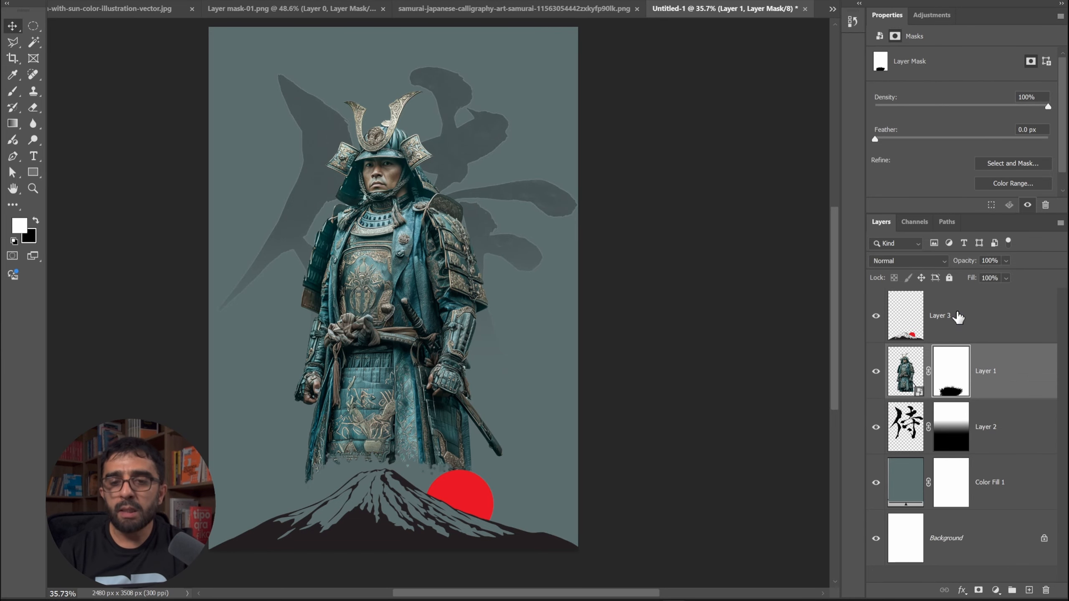
click(963, 314)
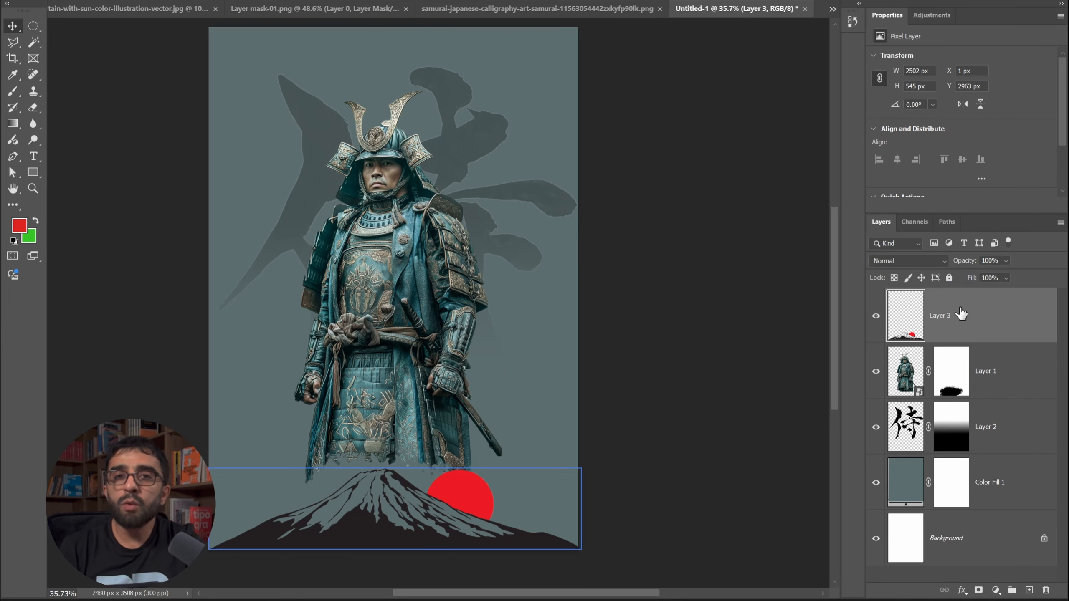